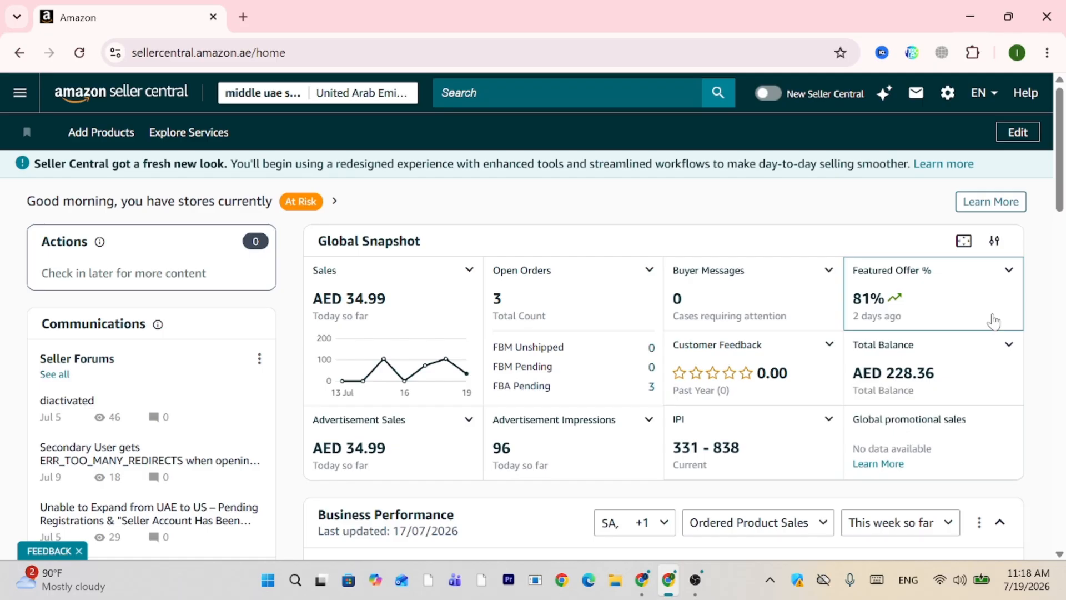
Open Seller Central's main menu and show the Advertising submenu with Campaign Manager, A+ Content Manager and Promotions.
scroll(993, 321, down, 1)
scroll(994, 321, up, 1)
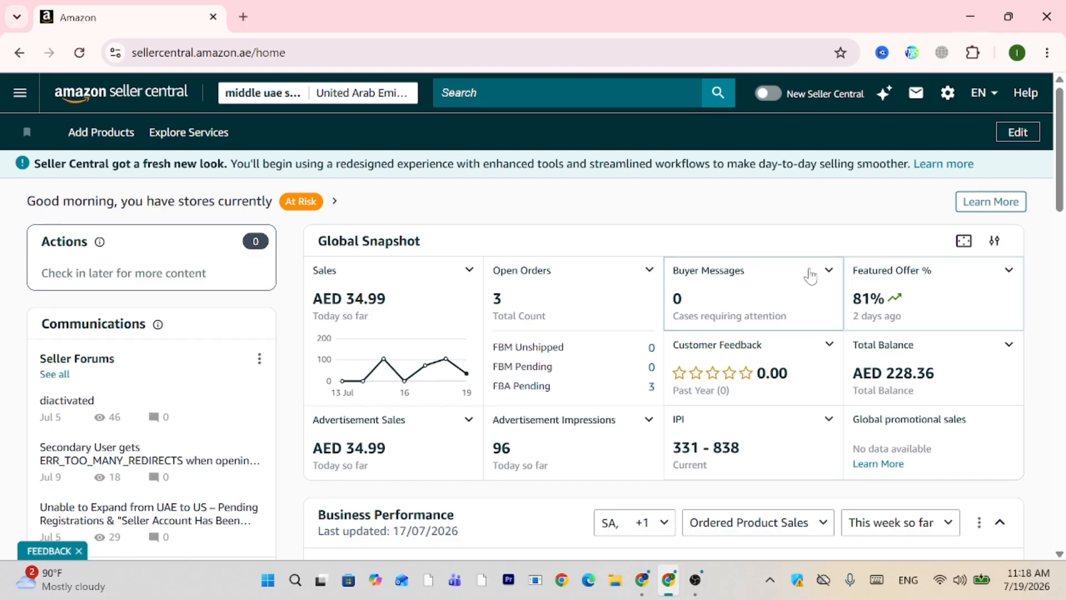
click(25, 99)
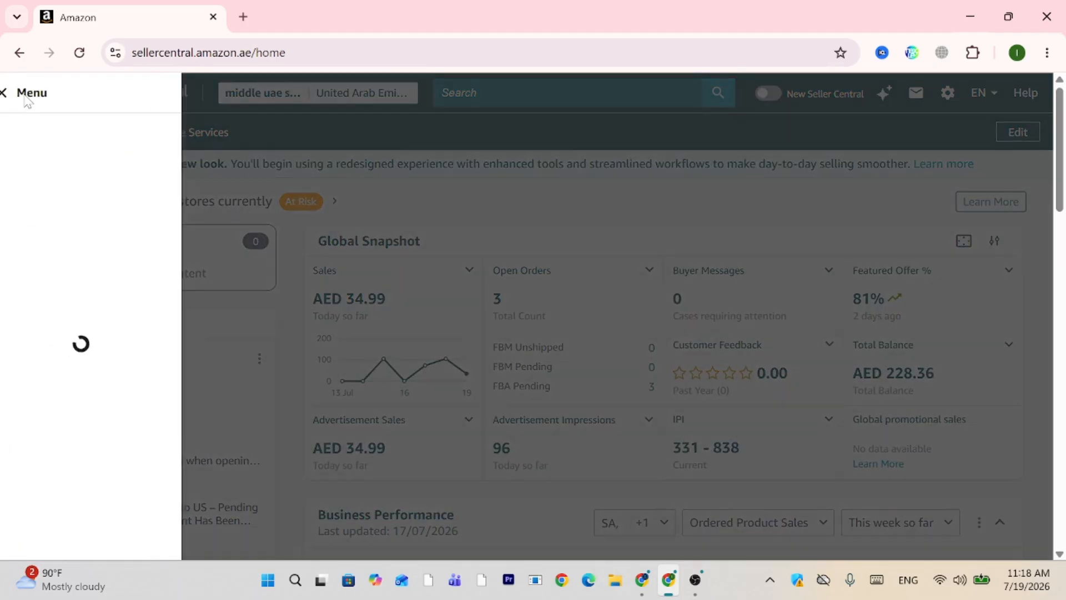
mouse_move(72, 174)
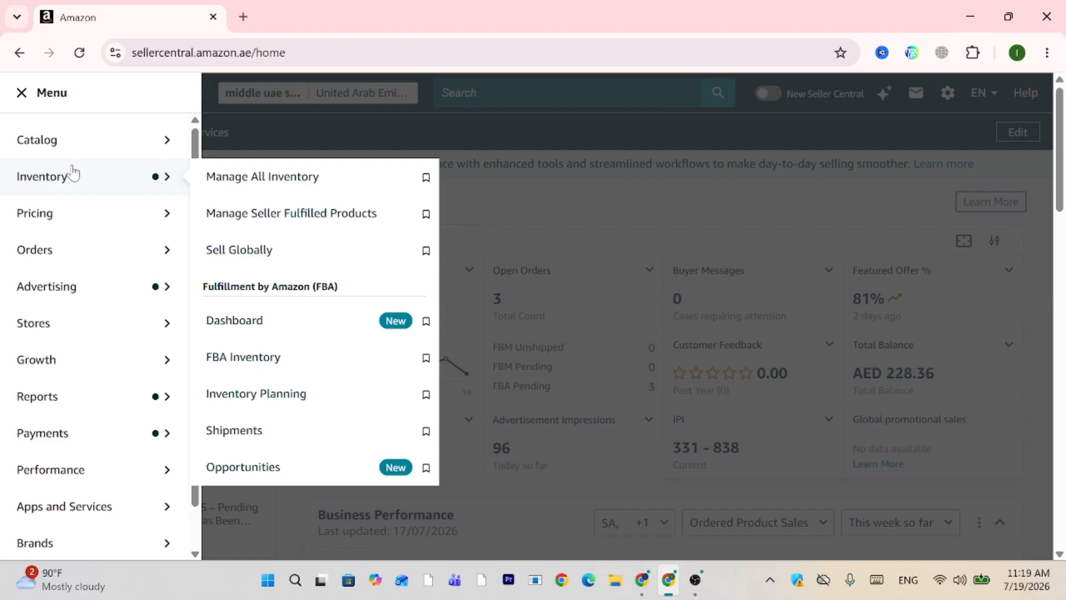
click(288, 128)
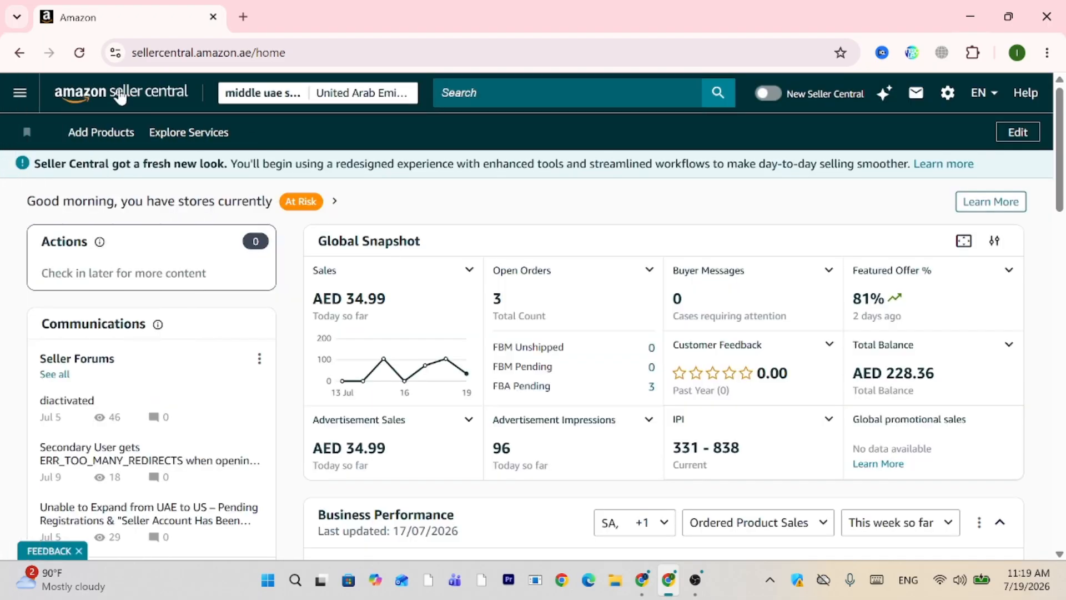
click(20, 92)
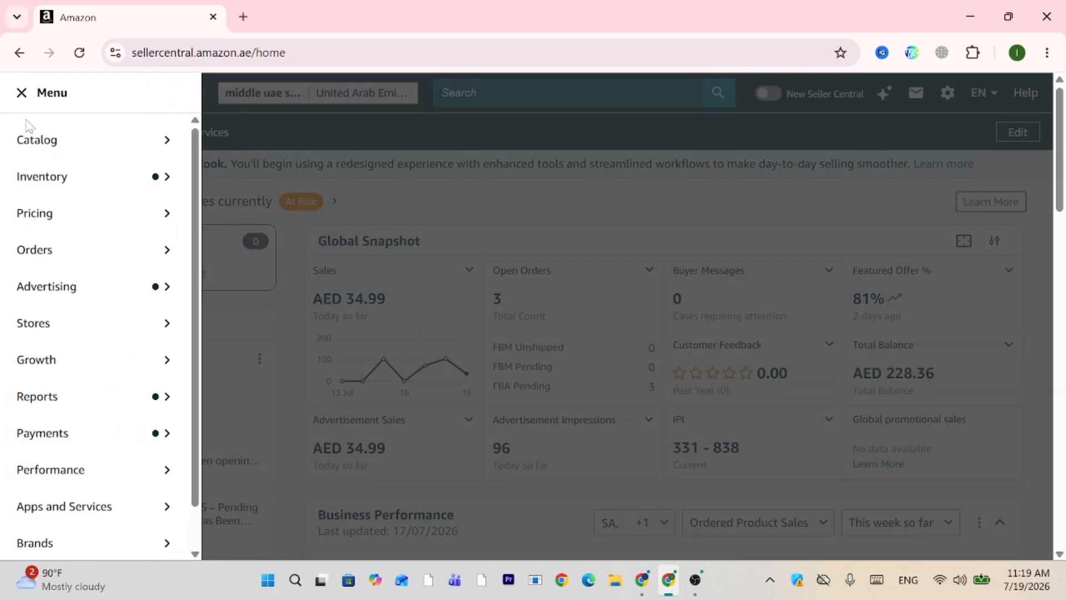
mouse_move(50, 286)
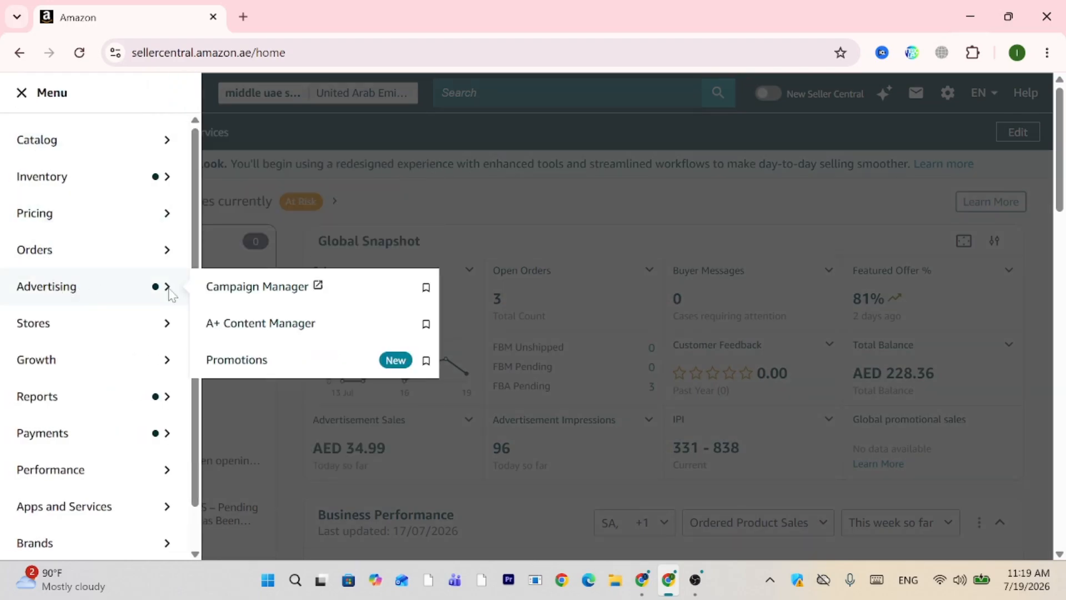
Open Campaign Manager in a new tab and scroll to the table showing the automatic-targeting campaign.
click(243, 291)
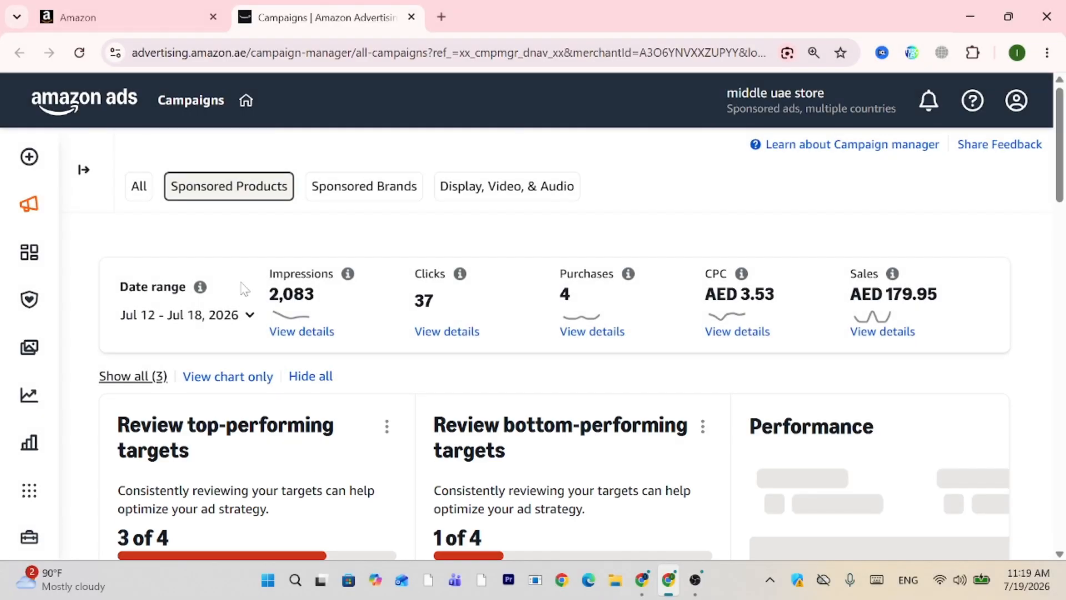
scroll(244, 288, down, 1)
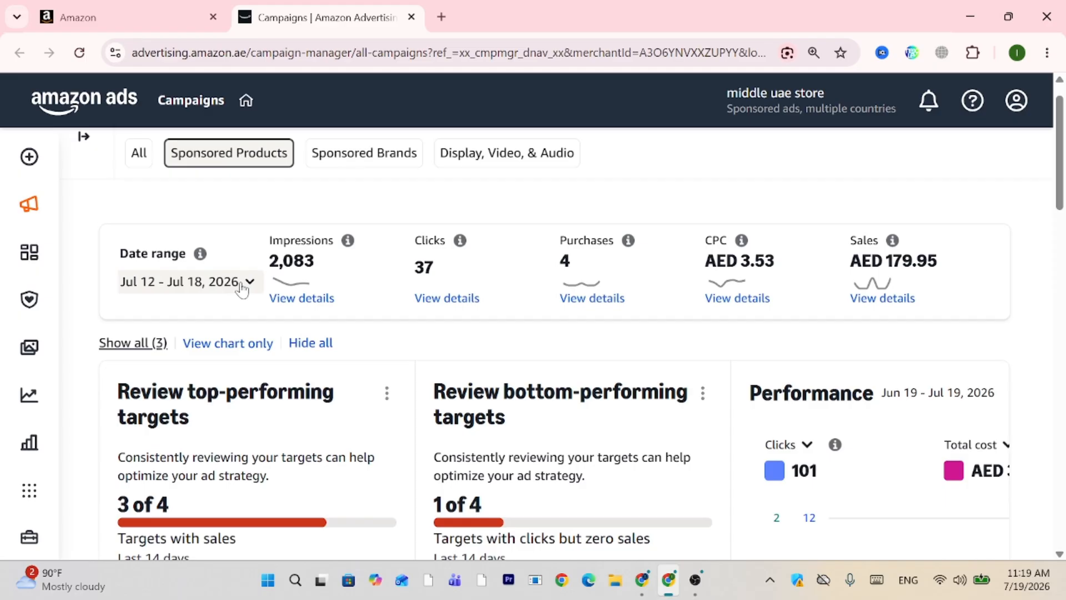
scroll(242, 288, down, 6)
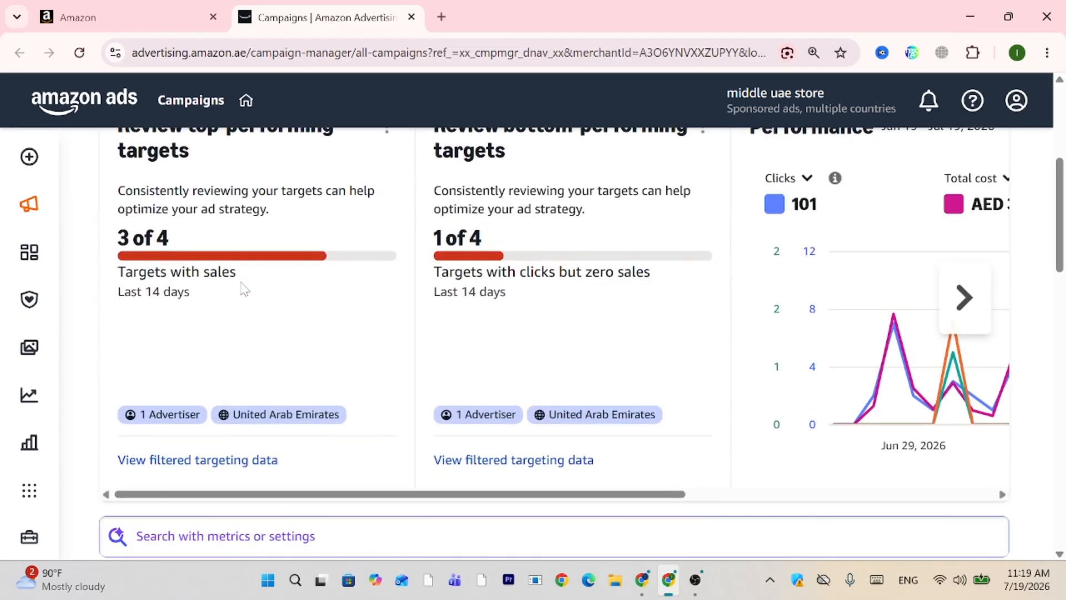
scroll(243, 288, up, 8)
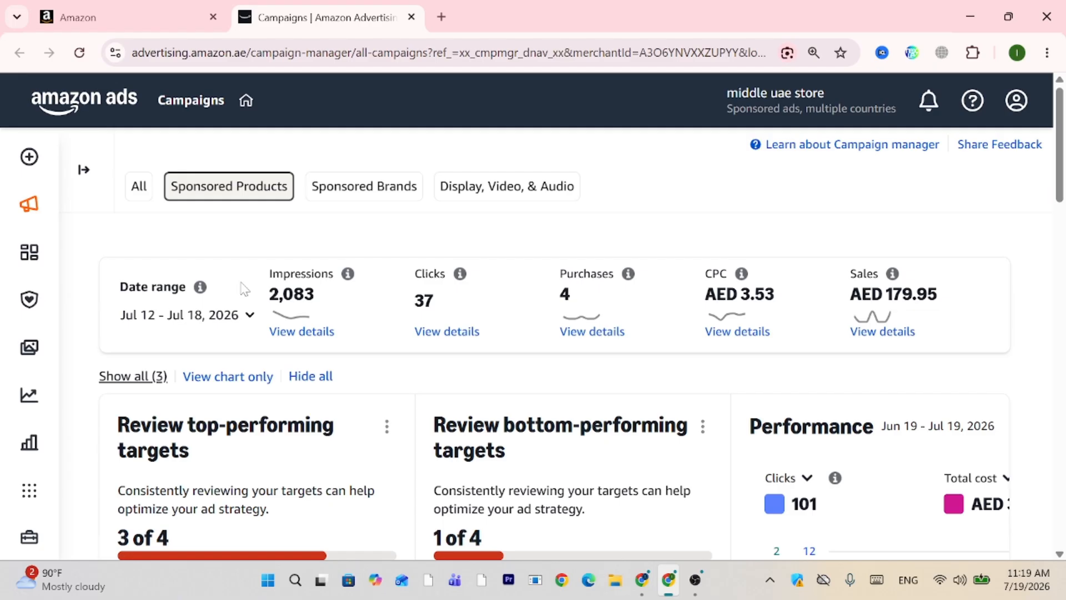
scroll(245, 289, down, 5)
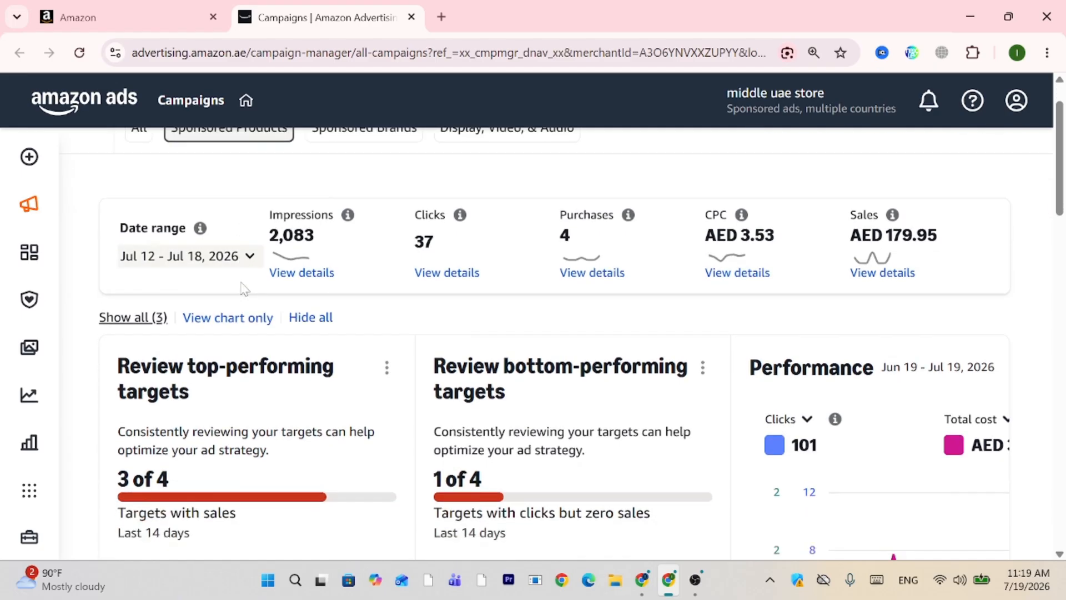
scroll(243, 288, down, 2)
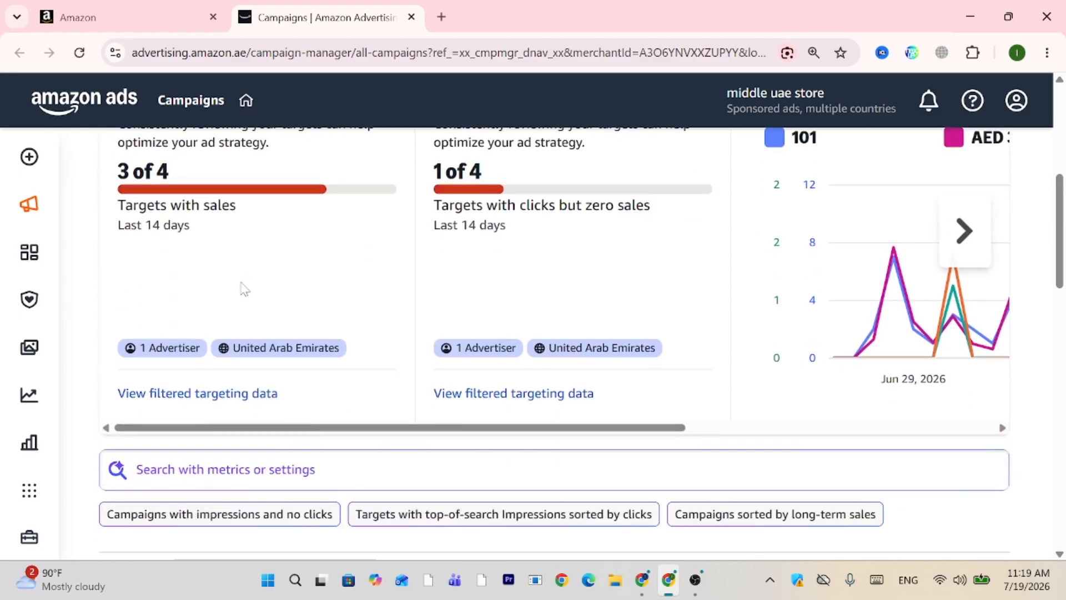
scroll(243, 288, down, 3)
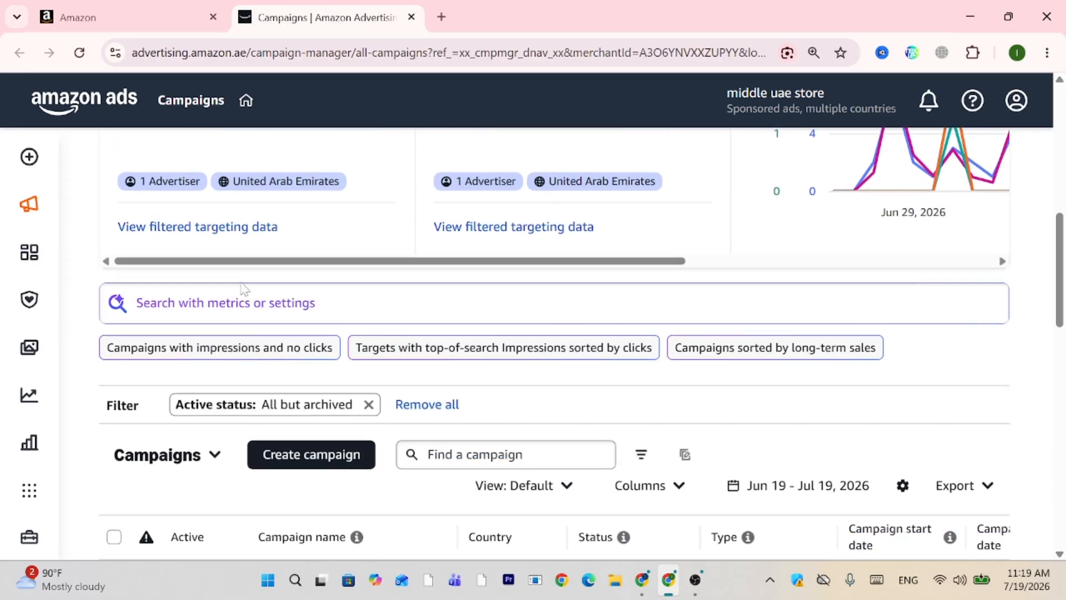
scroll(242, 289, down, 1)
scroll(243, 289, down, 1)
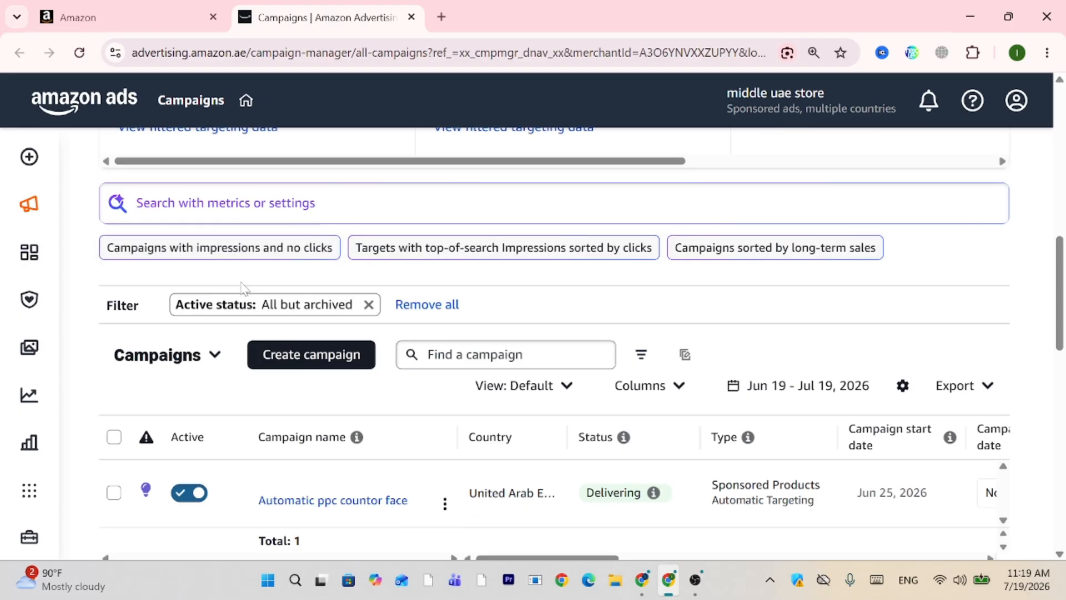
scroll(242, 289, down, 1)
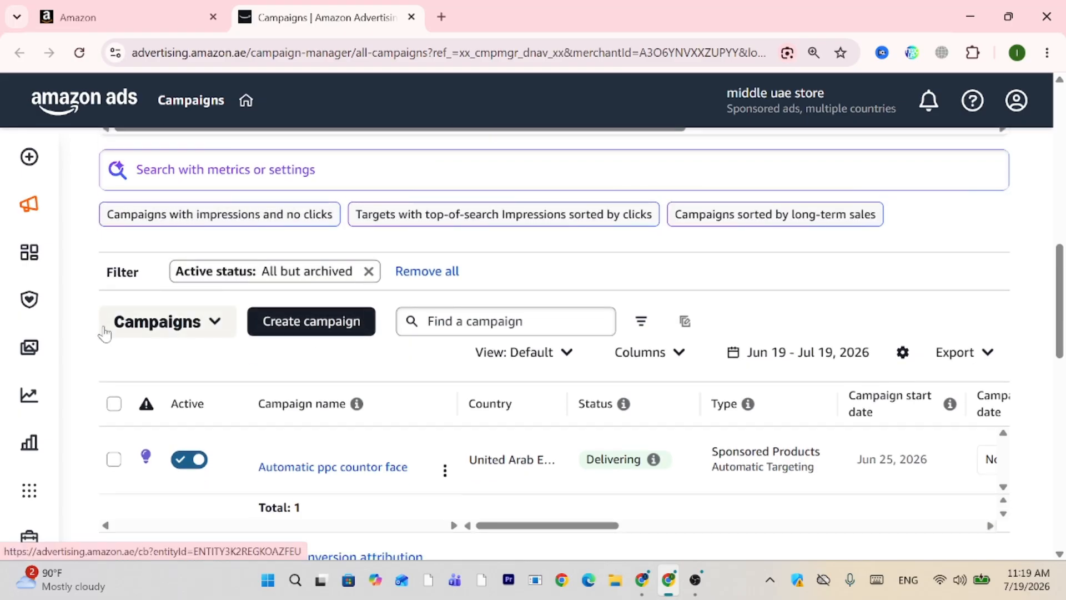
Start Create campaign and browse the Sponsored Products, Sponsored Brands and Display campaign type cards.
click(316, 322)
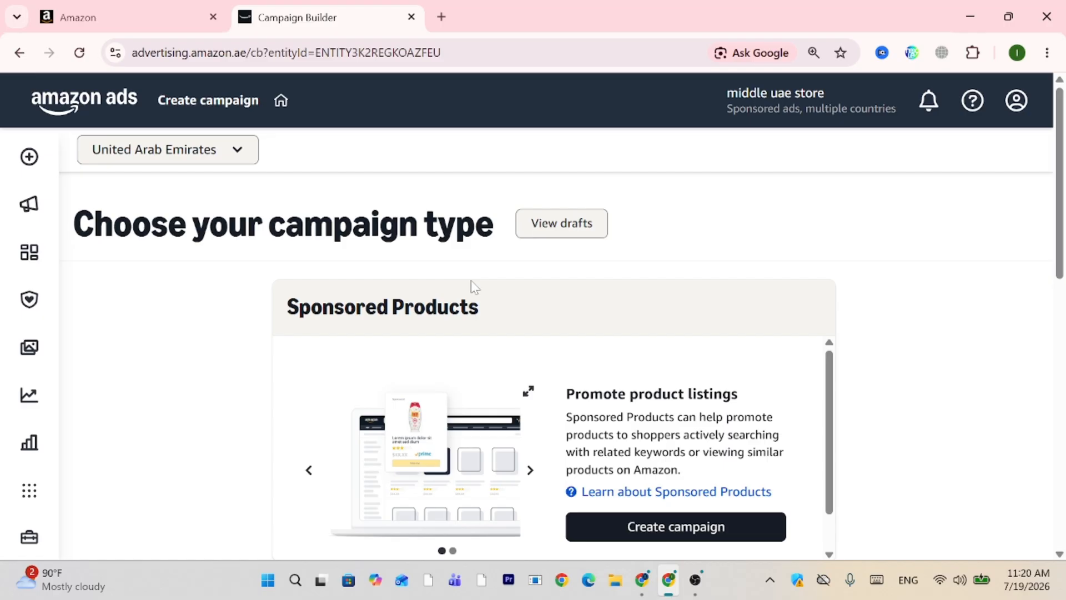
scroll(470, 285, down, 3)
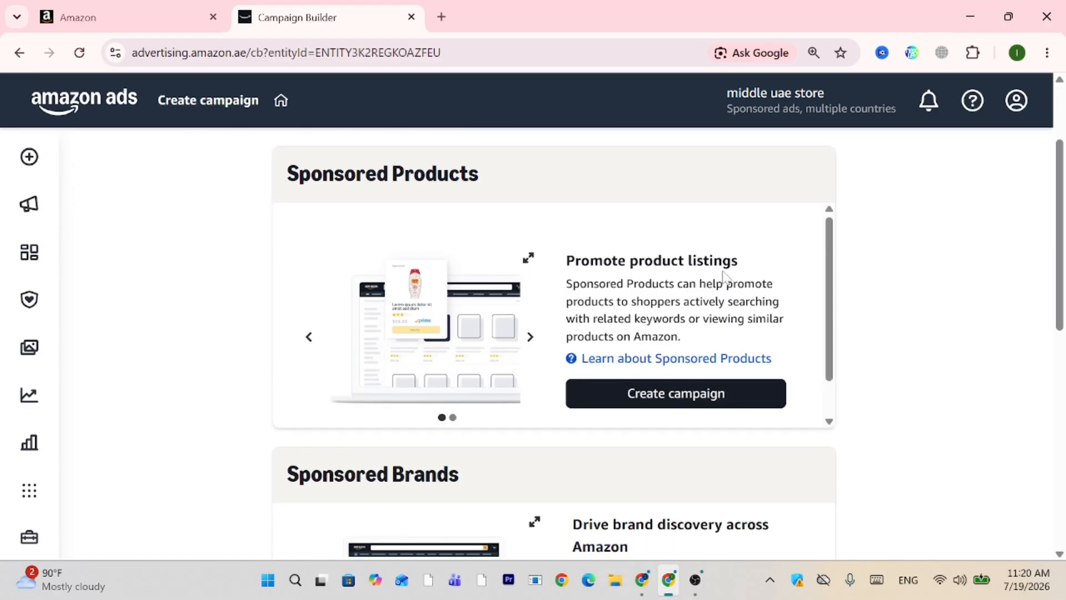
scroll(715, 314, down, 2)
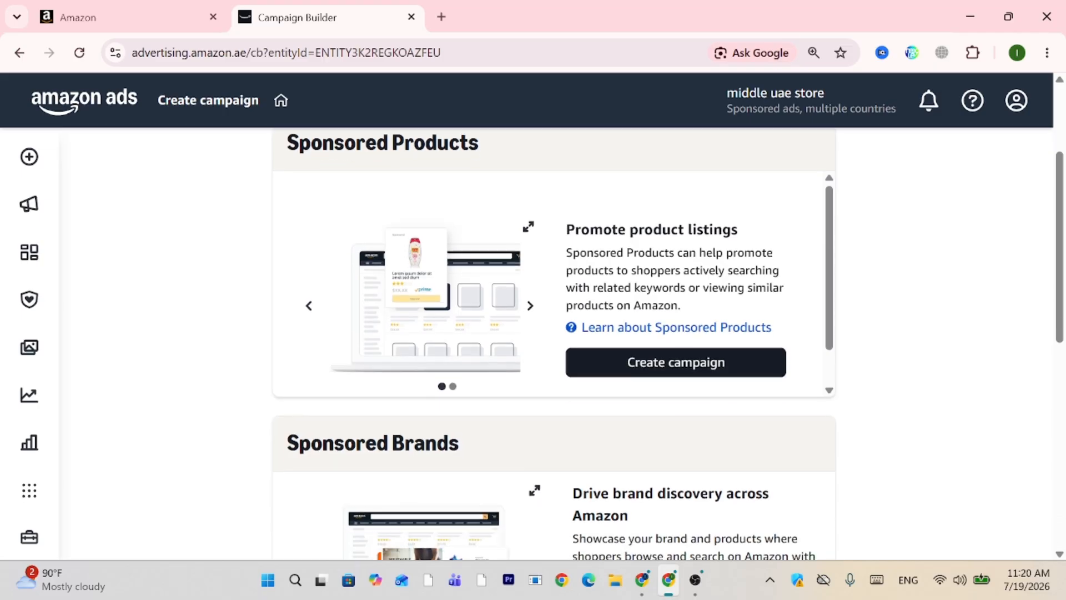
scroll(600, 284, down, 3)
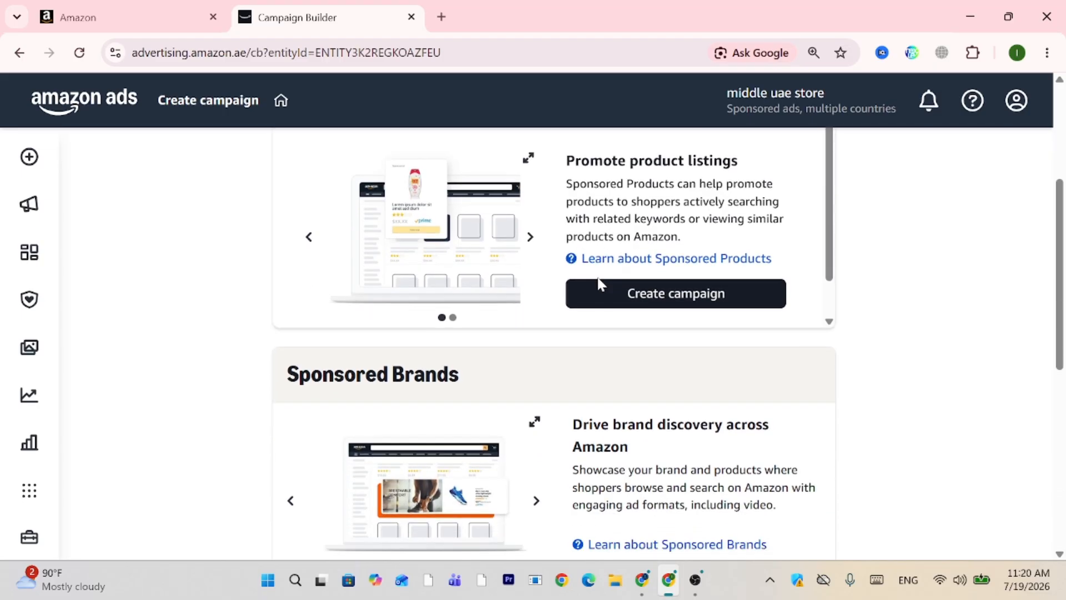
scroll(599, 283, down, 5)
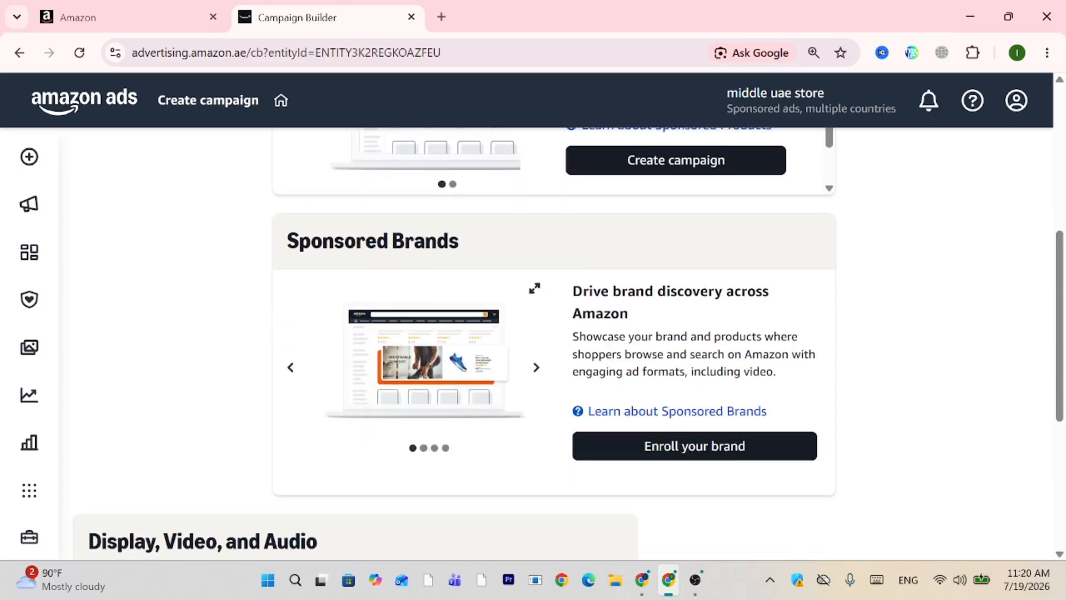
scroll(712, 310, down, 1)
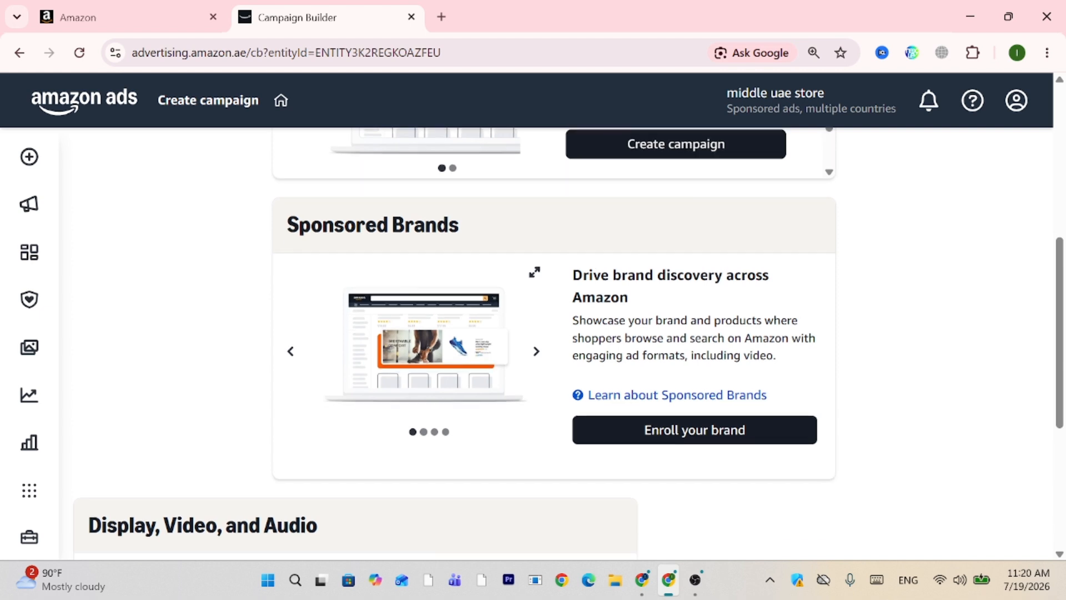
scroll(611, 314, down, 10)
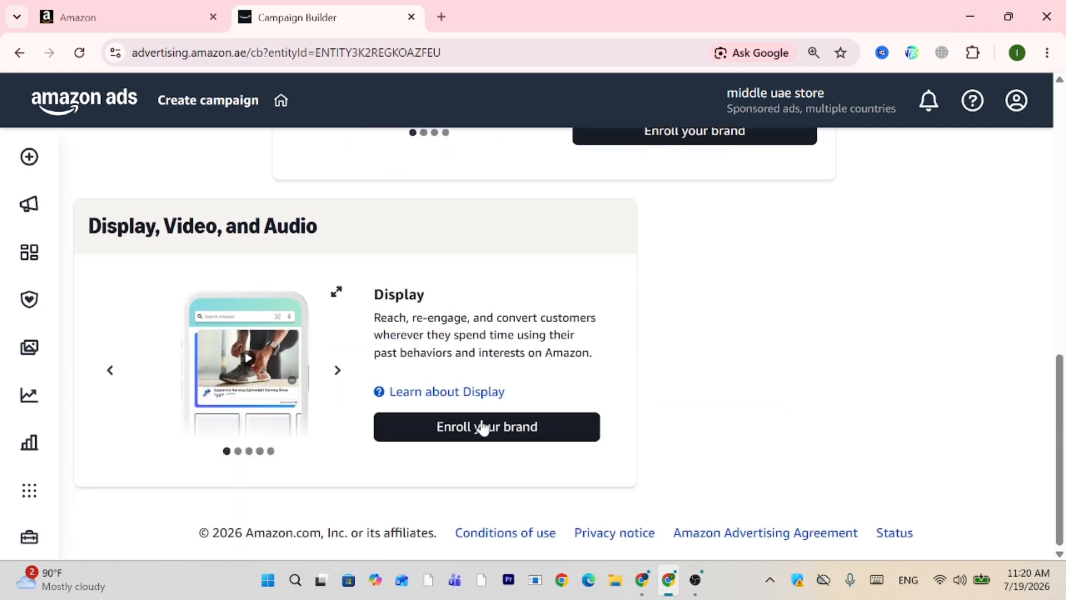
scroll(444, 379, up, 10)
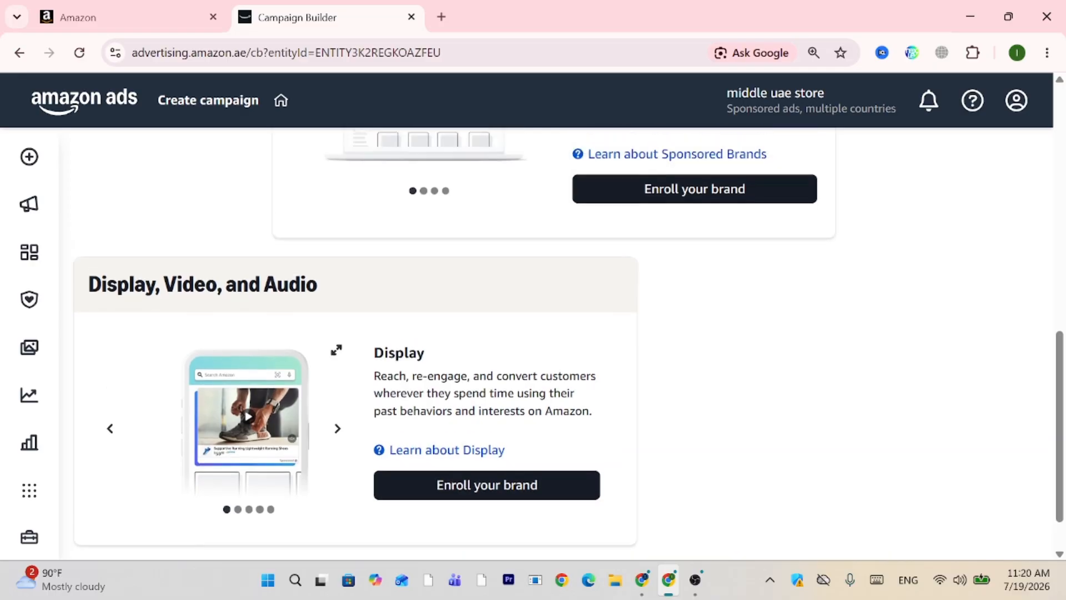
scroll(444, 379, up, 3)
scroll(444, 380, down, 5)
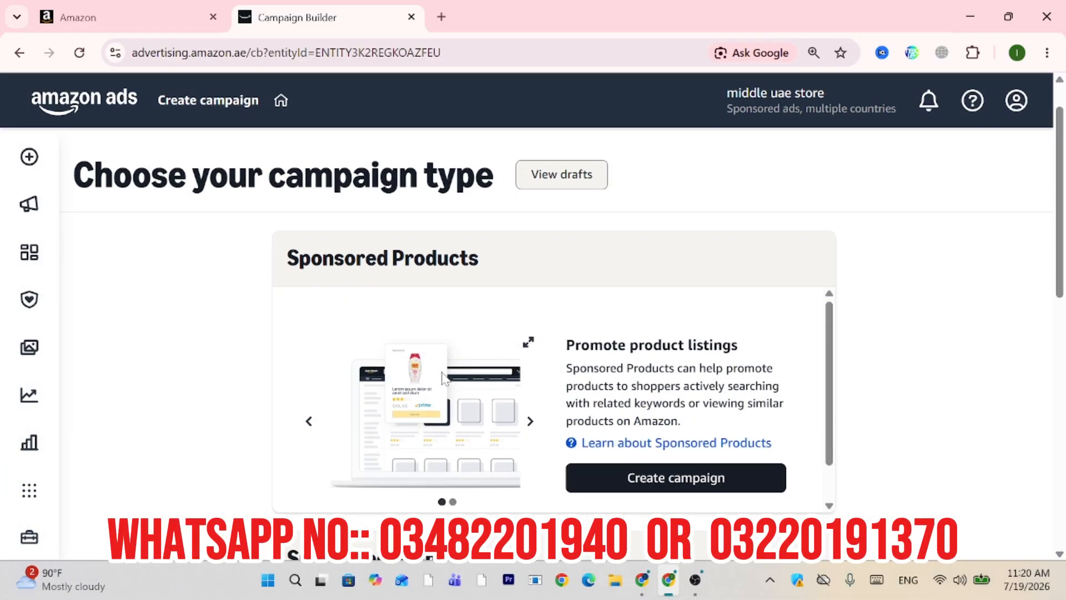
scroll(442, 377, down, 2)
scroll(428, 376, down, 5)
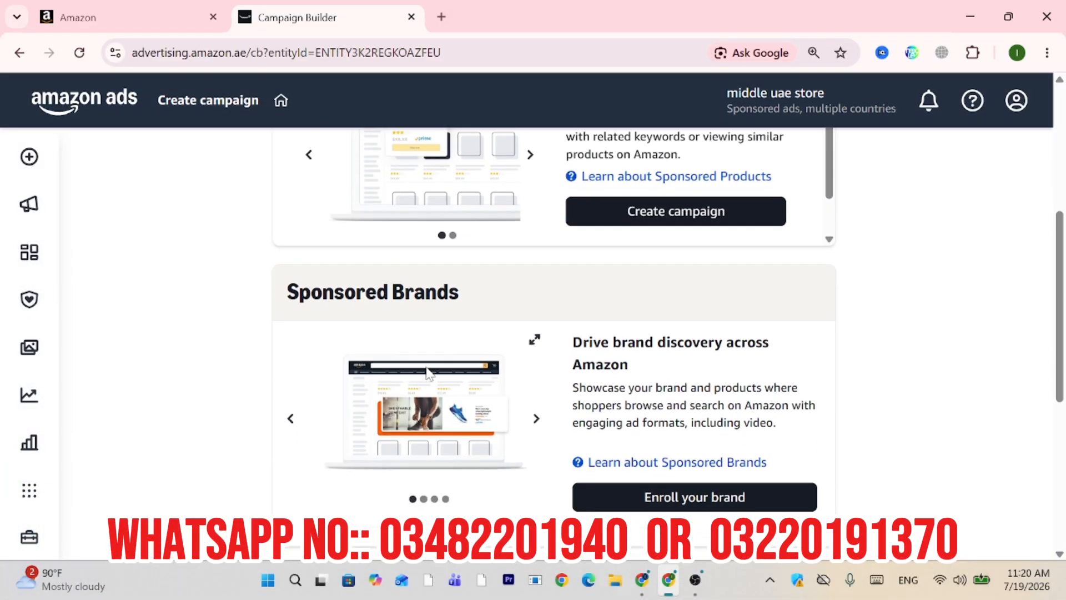
scroll(416, 204, up, 5)
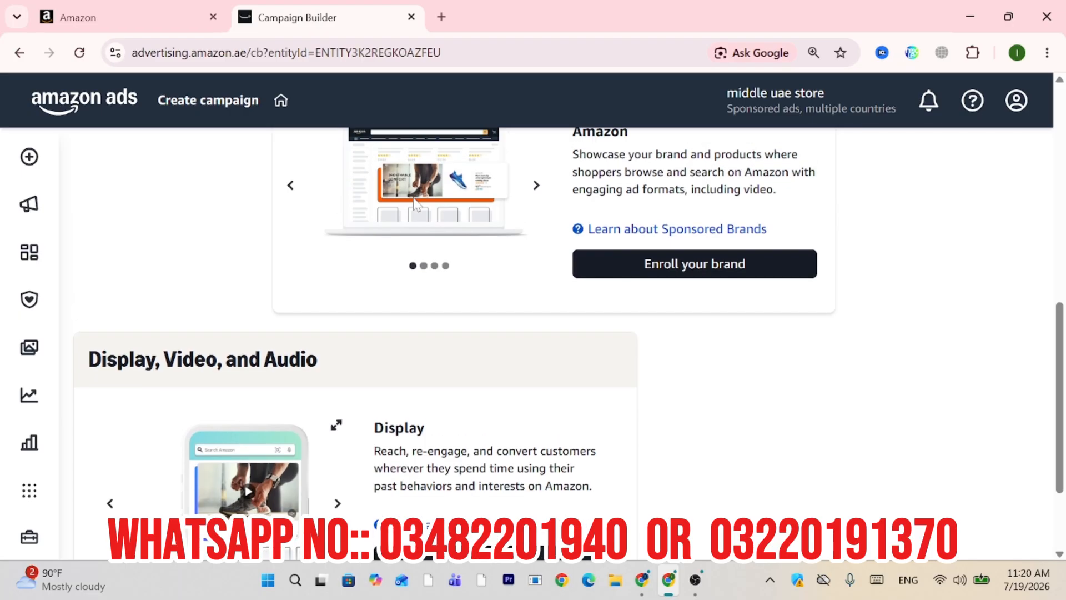
scroll(415, 204, up, 3)
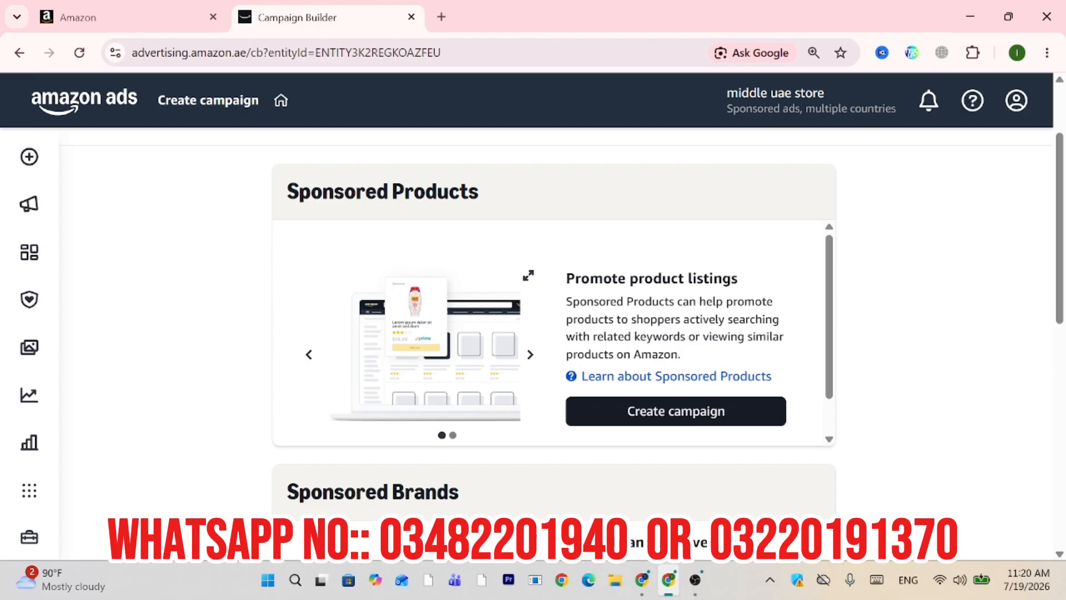
scroll(416, 205, down, 1)
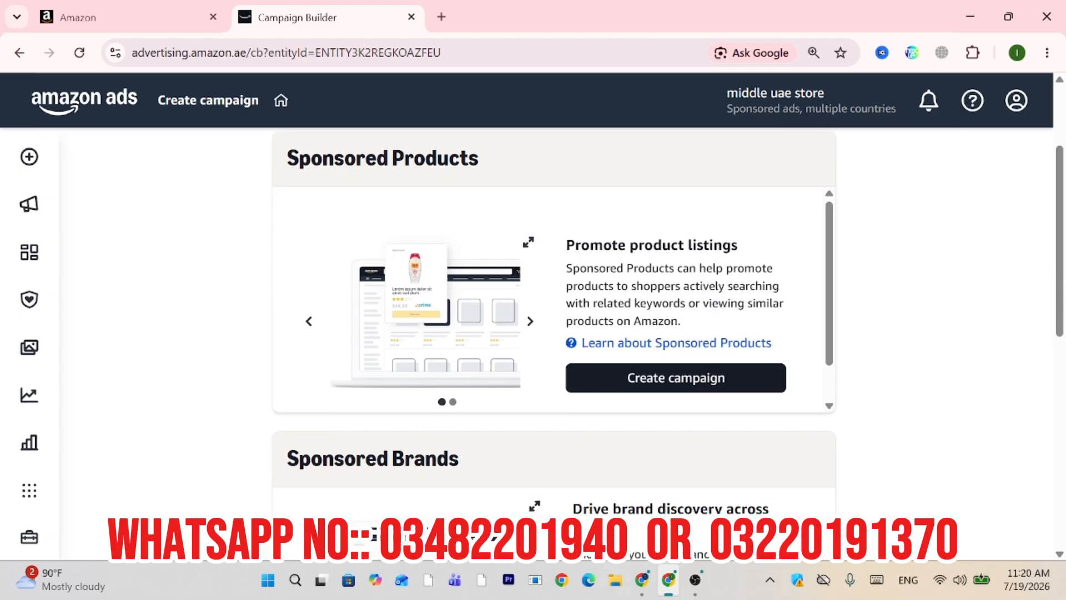
Start a Sponsored Products campaign and rename its ad group to the seller's name plus 'Official Manual PPC'.
click(652, 379)
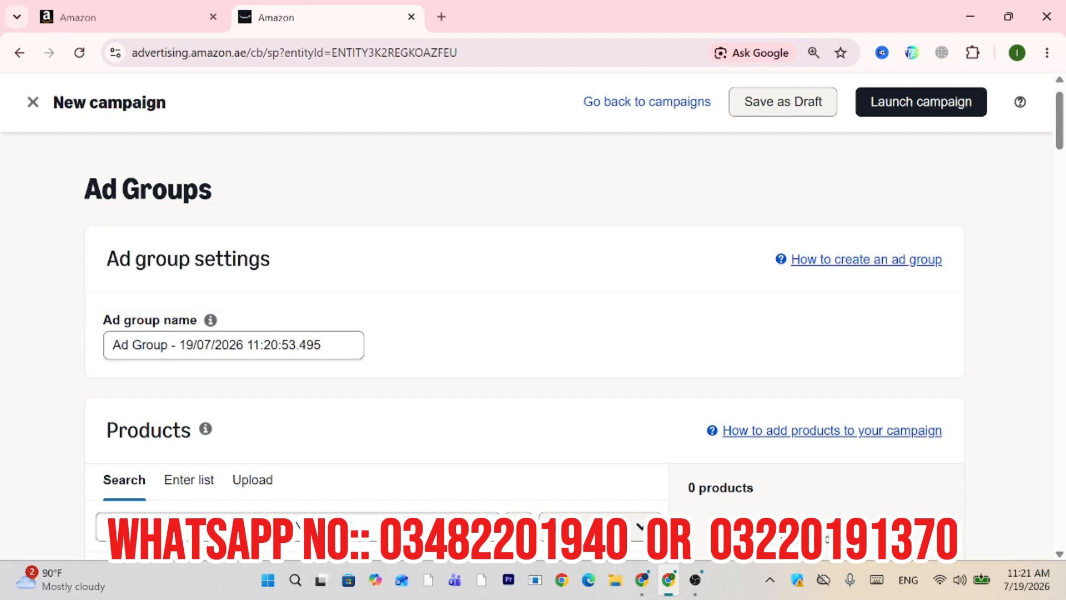
click(326, 345)
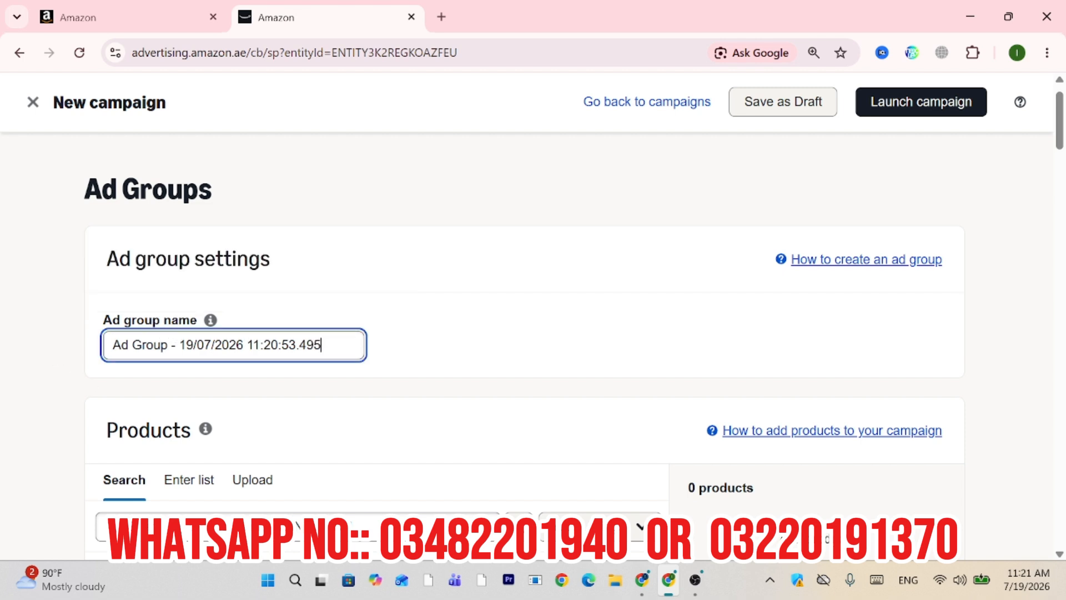
key(ctrl+a)
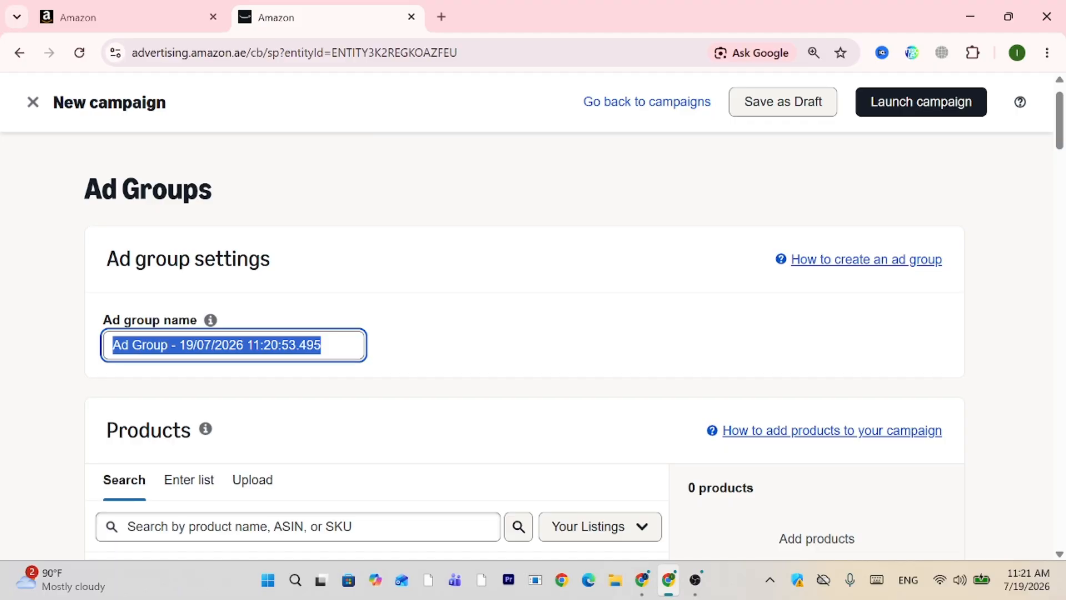
key(BackSpace)
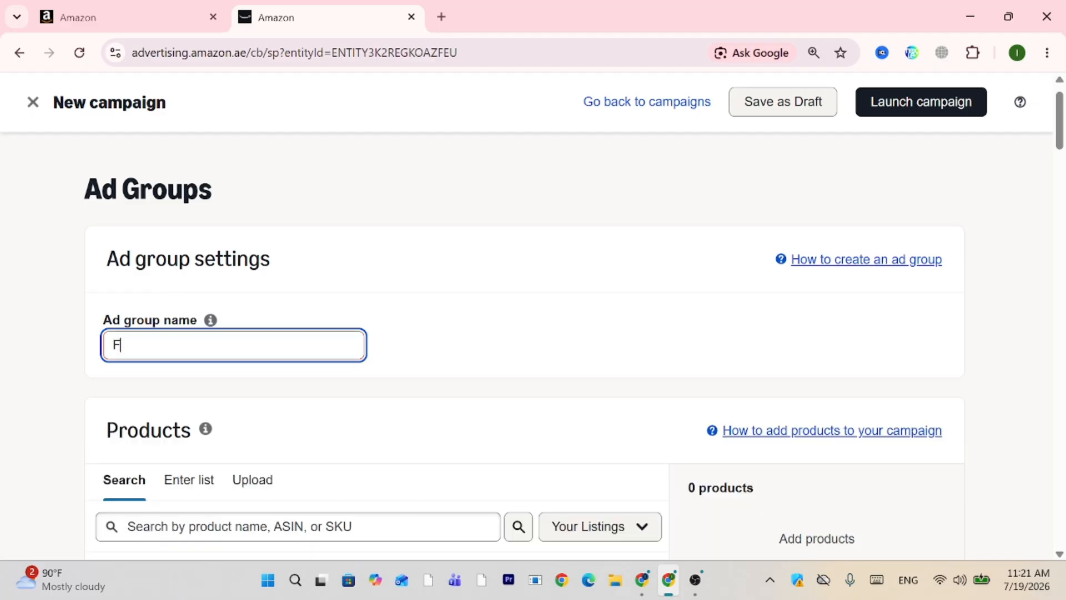
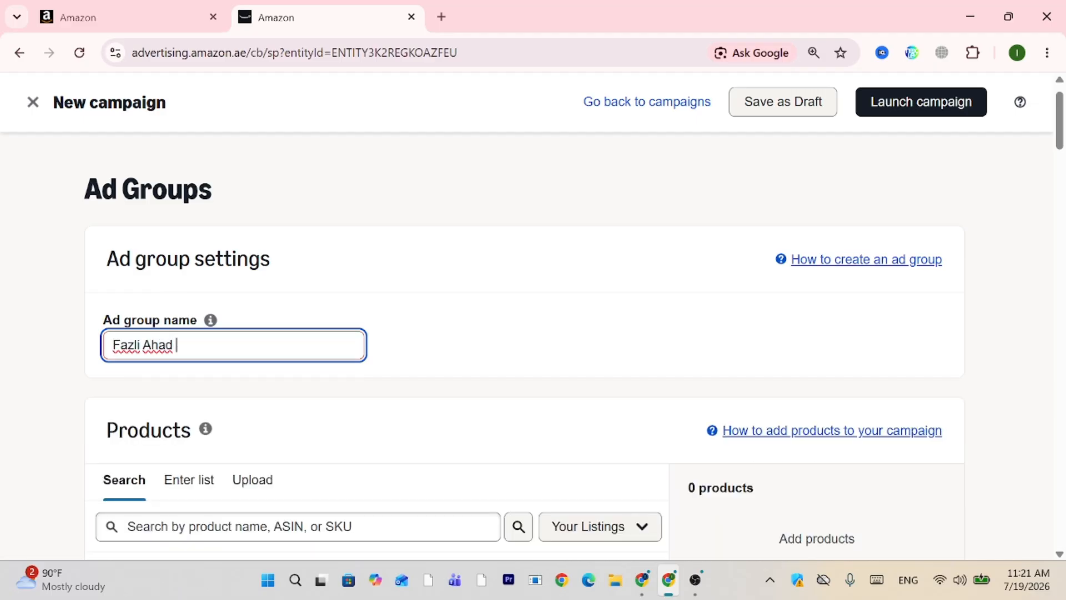
text(Official Manua)
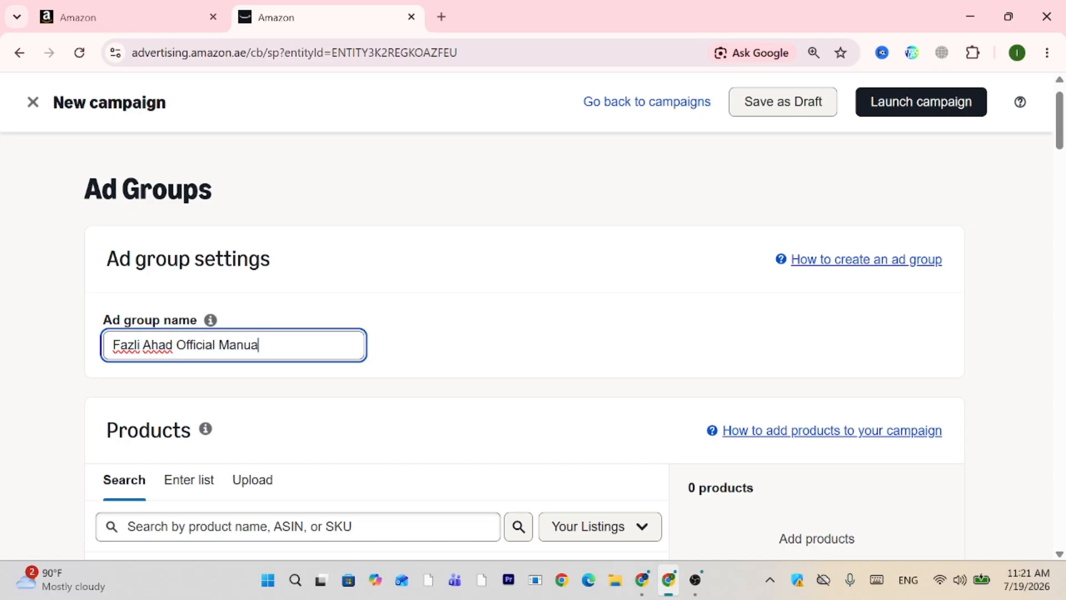
text(l PPC)
key(ctrl+a)
Add the Lymphatic Contour Face Brush 2 Pack from the Suggested products list, giving 1 product selected.
click(471, 312)
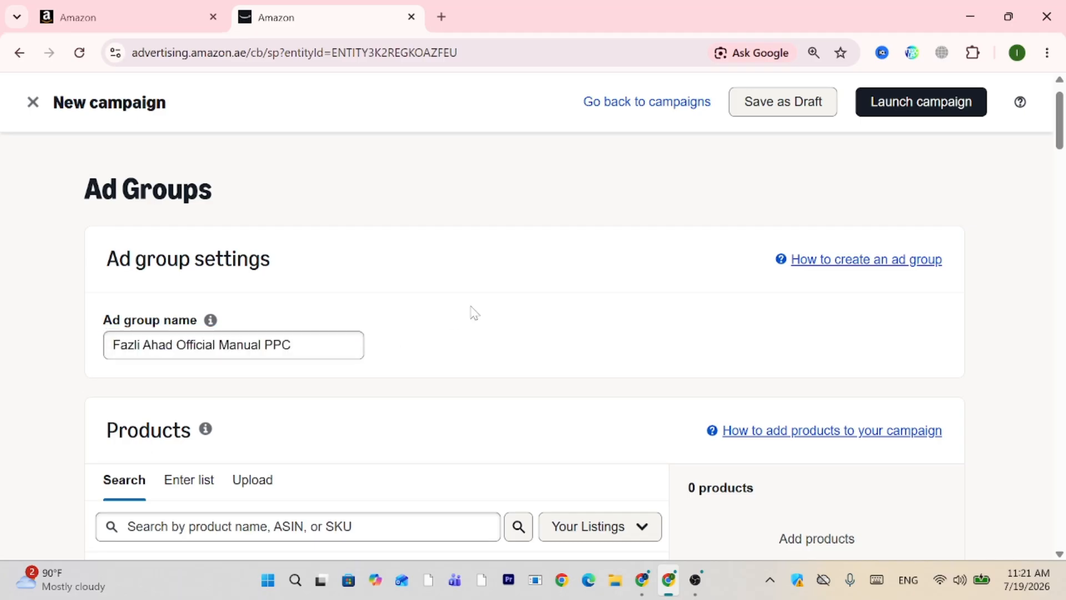
scroll(472, 312, down, 2)
scroll(472, 313, down, 2)
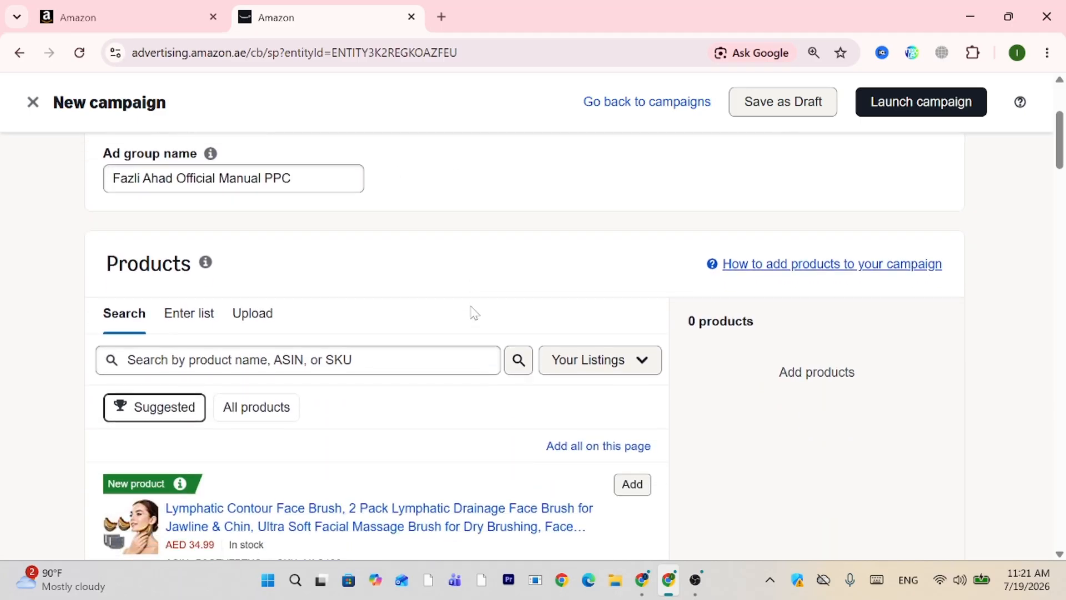
scroll(472, 312, up, 2)
scroll(474, 312, up, 2)
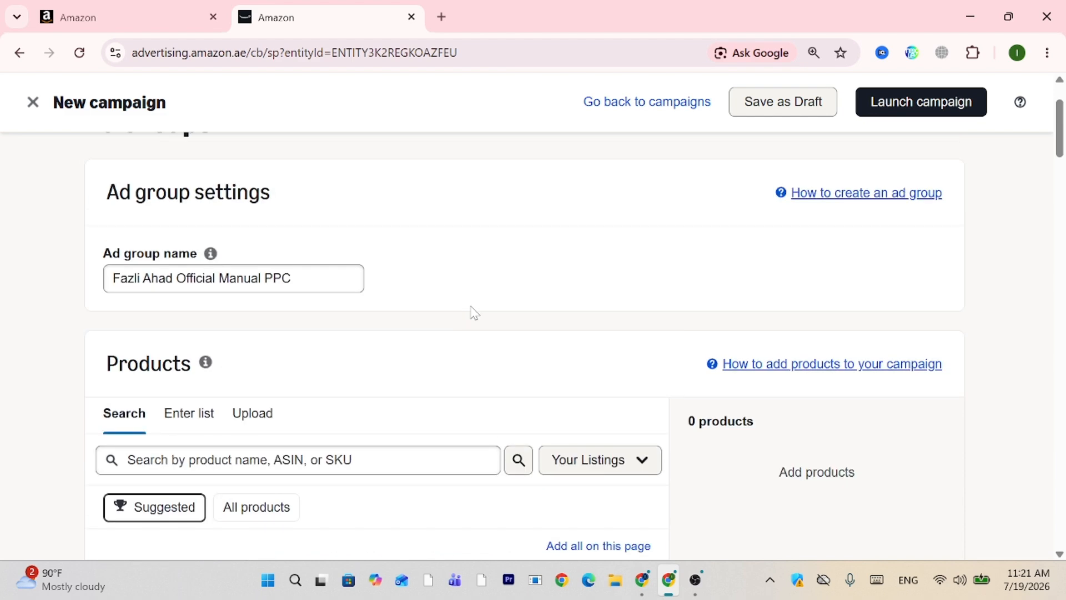
scroll(473, 312, down, 1)
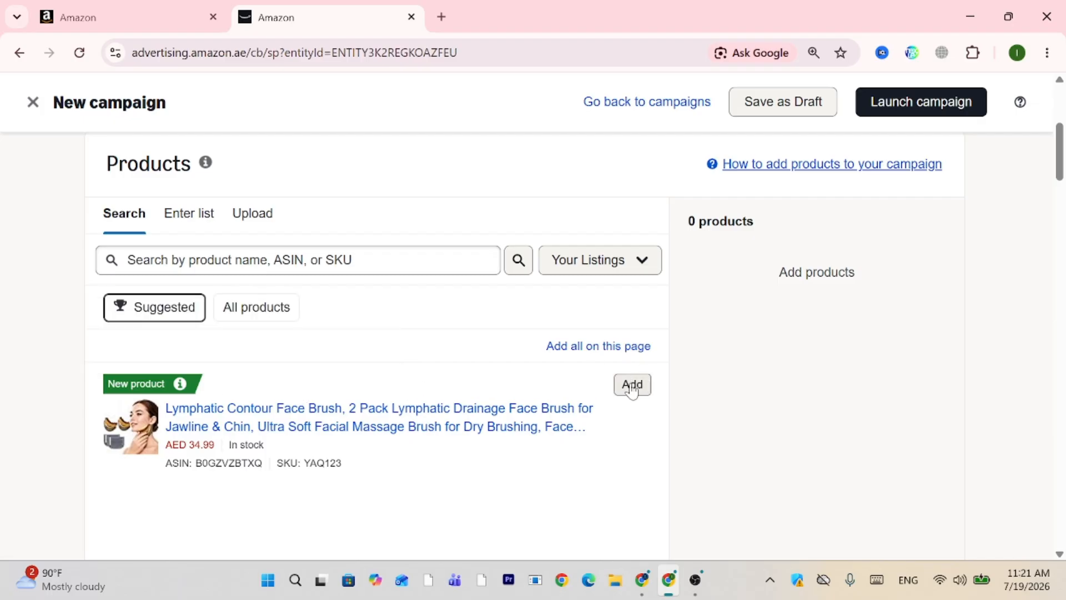
click(631, 389)
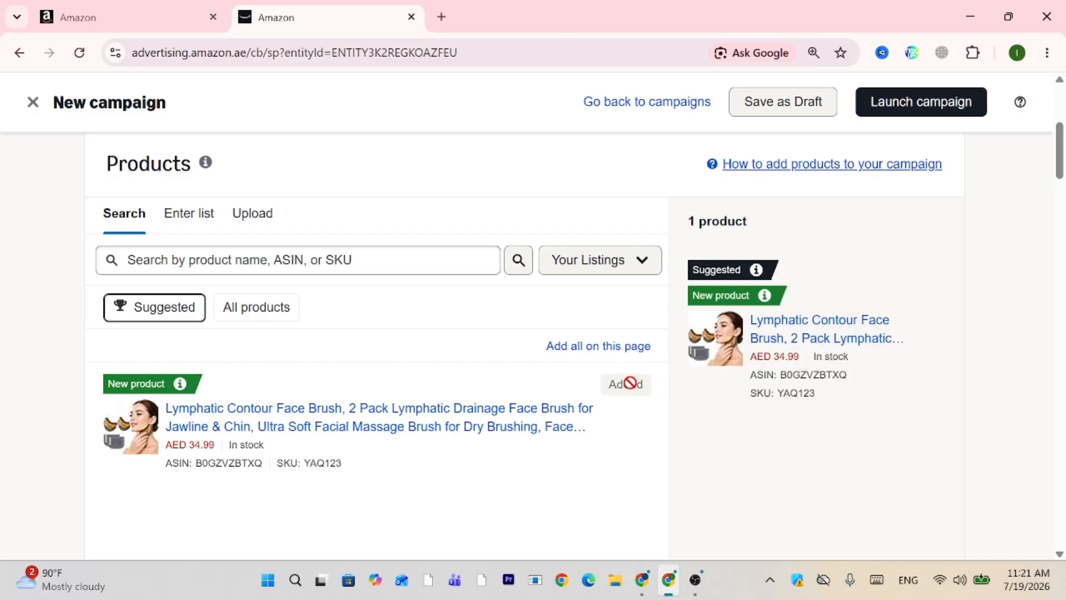
Change the Targeting option from Automatic to Manual targeting, leaving Keyword targeting chosen.
scroll(632, 386, down, 10)
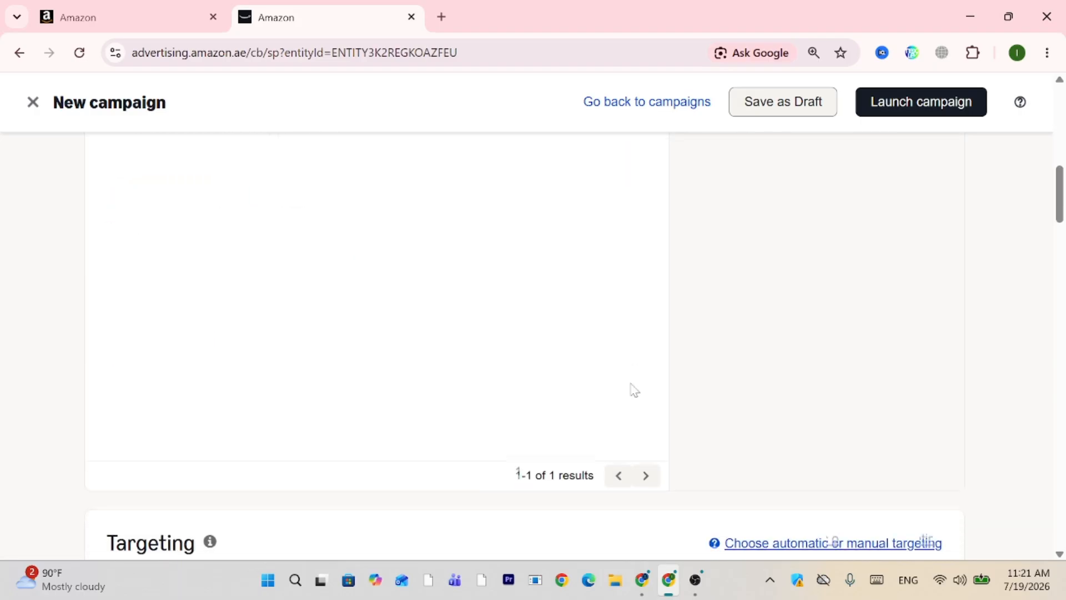
scroll(631, 390, down, 2)
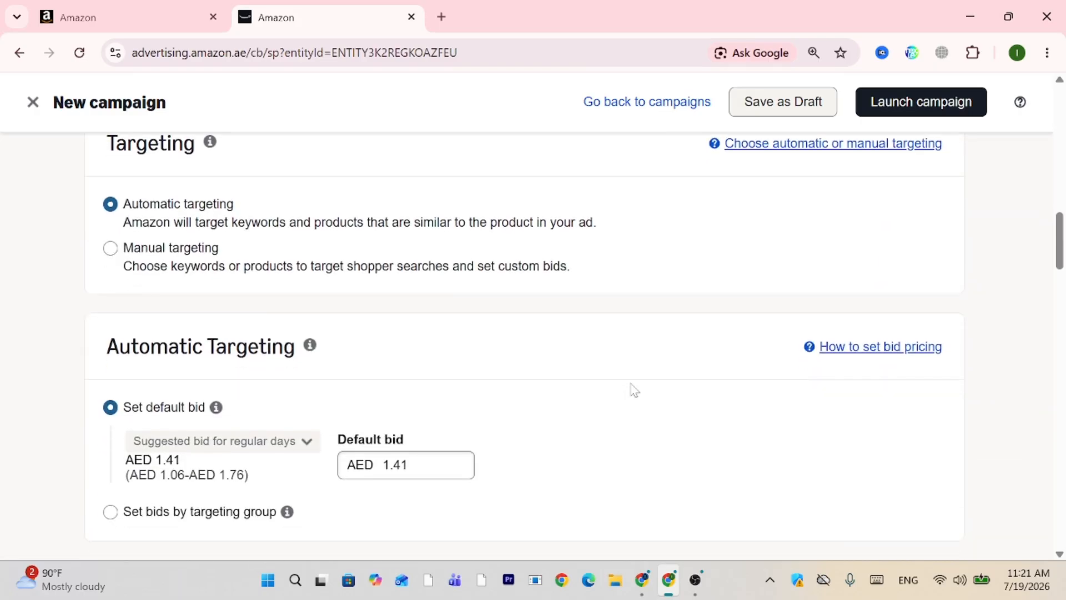
scroll(631, 390, up, 1)
scroll(635, 391, up, 2)
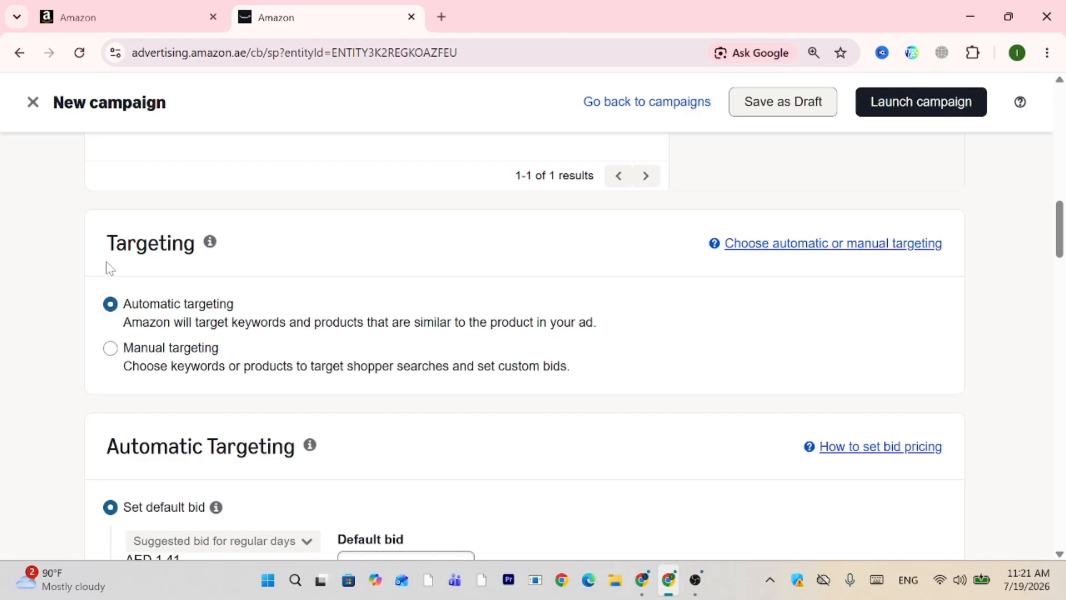
drag(110, 252, 195, 248)
mouse_move(217, 249)
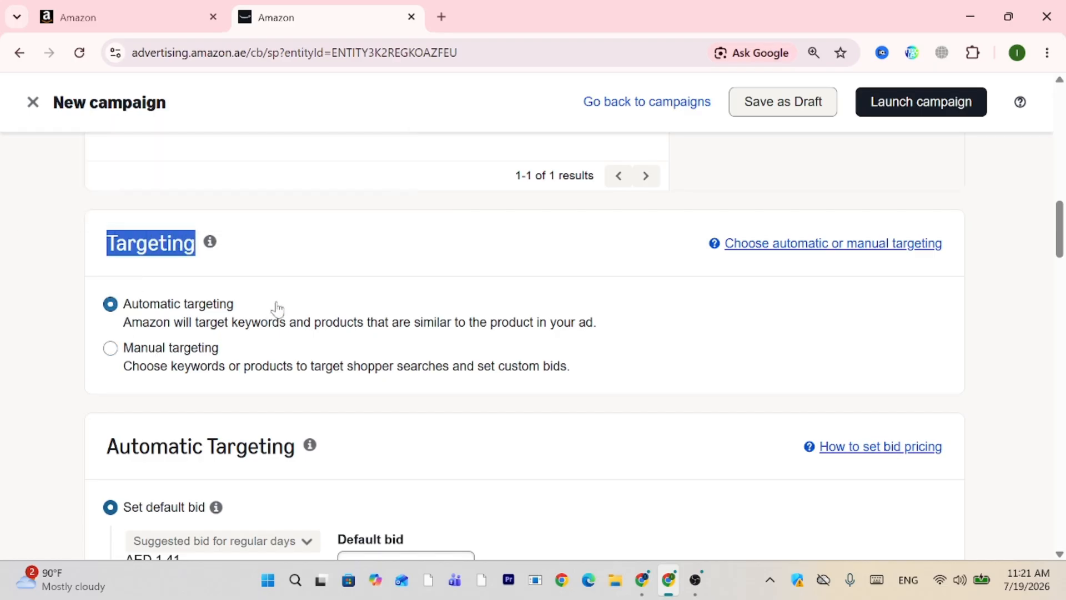
drag(276, 305, 107, 294)
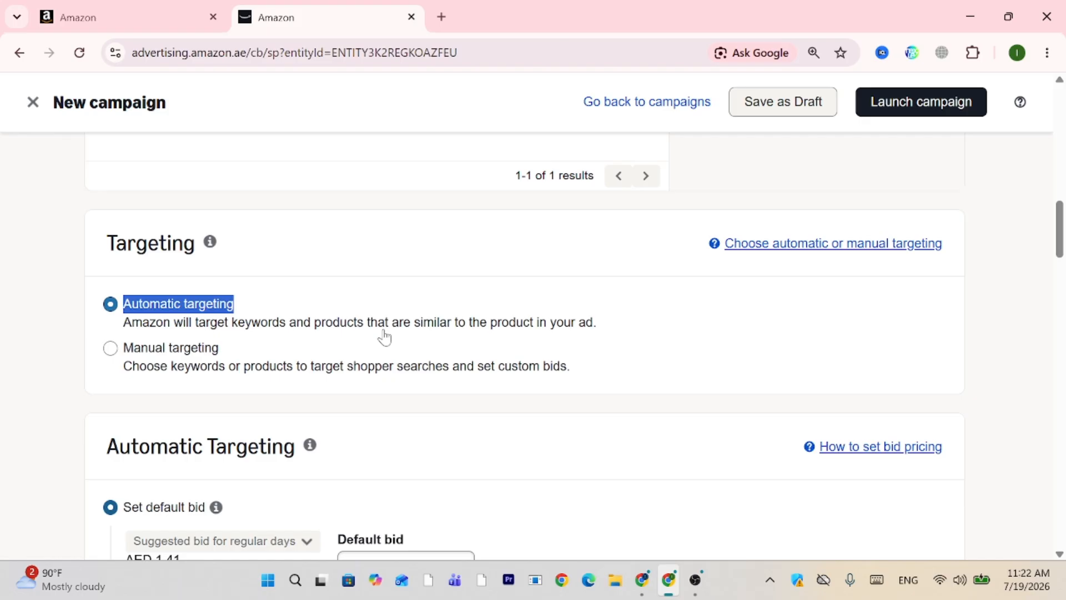
click(528, 336)
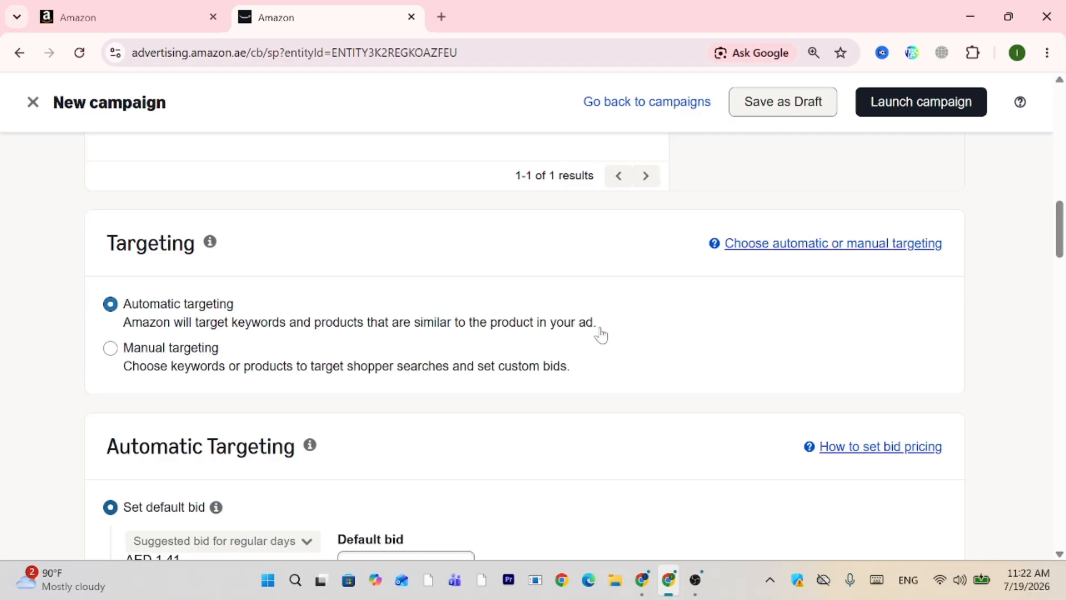
key(Down)
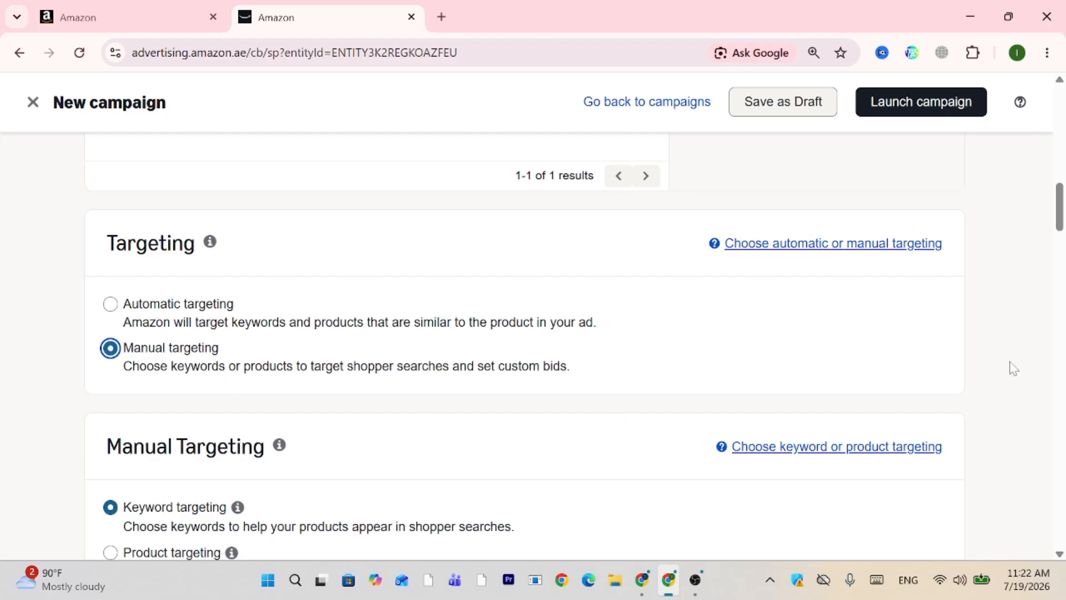
Review the Keyword targeting section listing the 'Keywords related to your product category' group at AED 0.88.
scroll(1029, 362, down, 2)
scroll(1028, 362, down, 4)
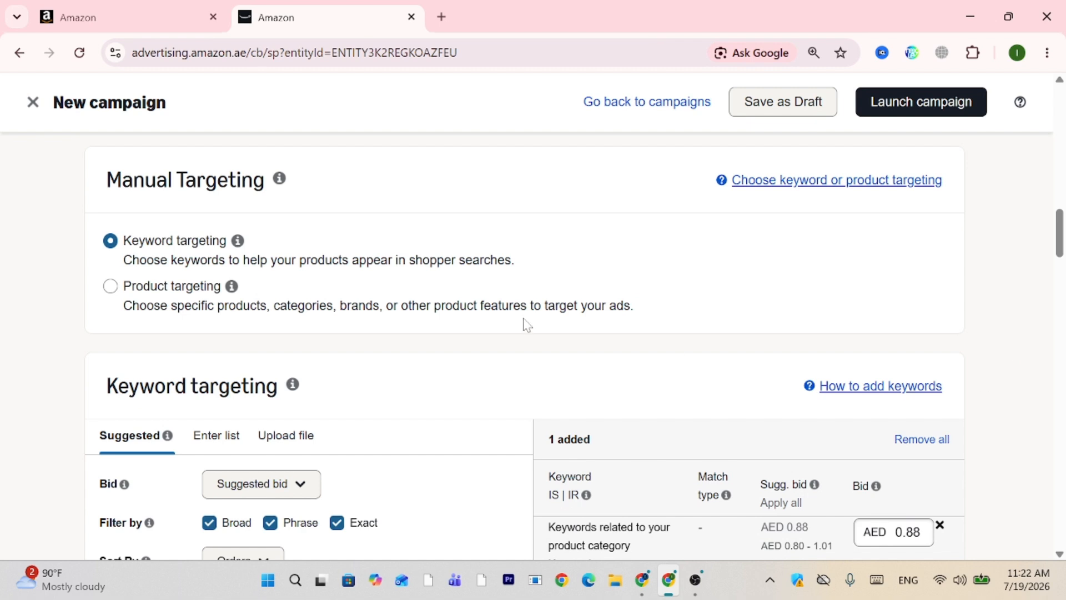
scroll(280, 232, up, 1)
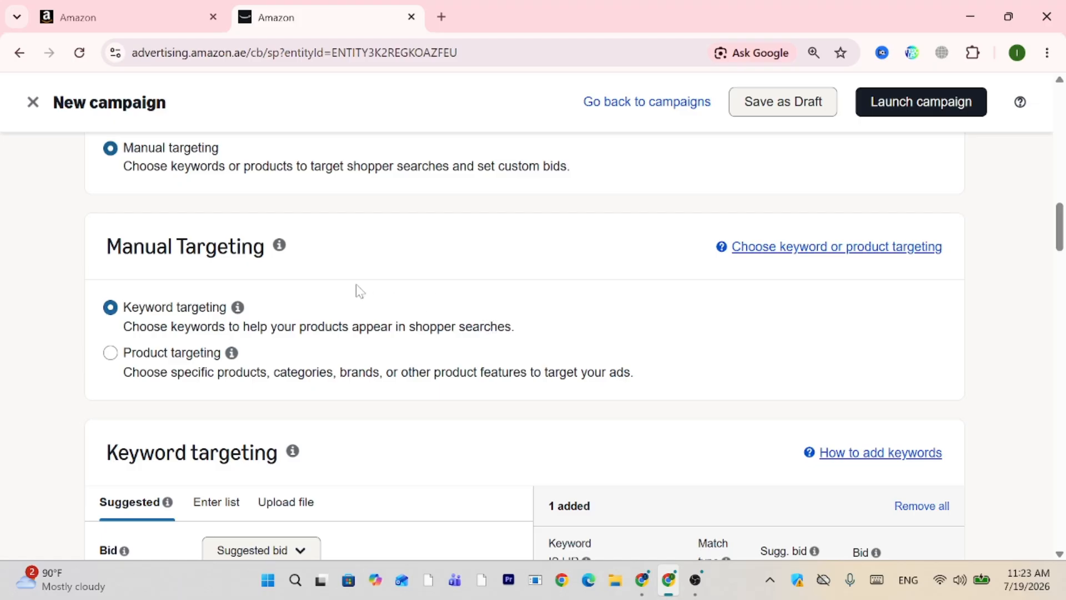
mouse_move(237, 307)
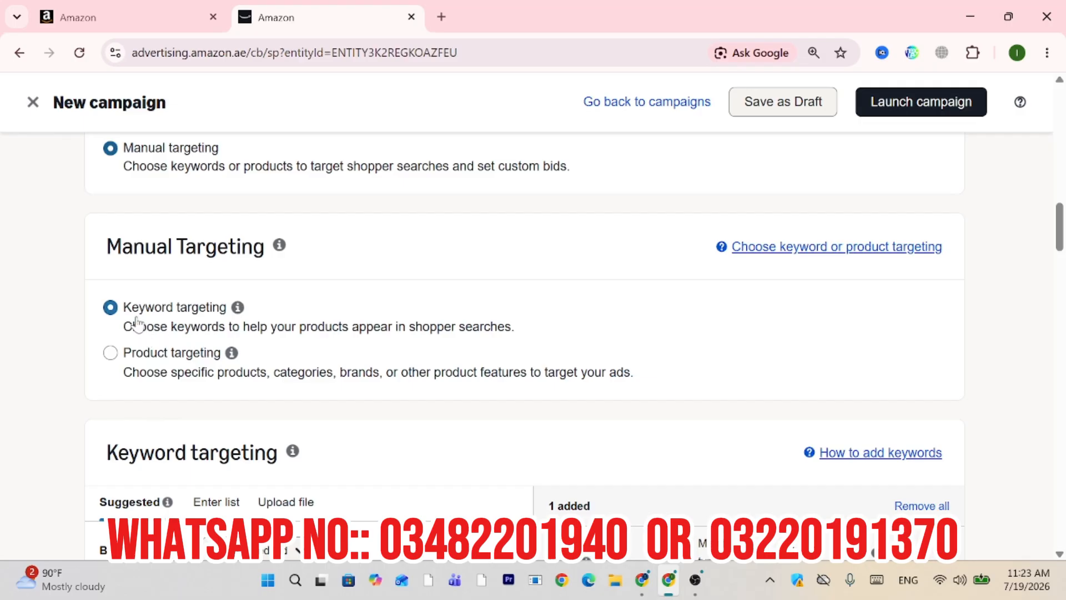
scroll(571, 312, down, 1)
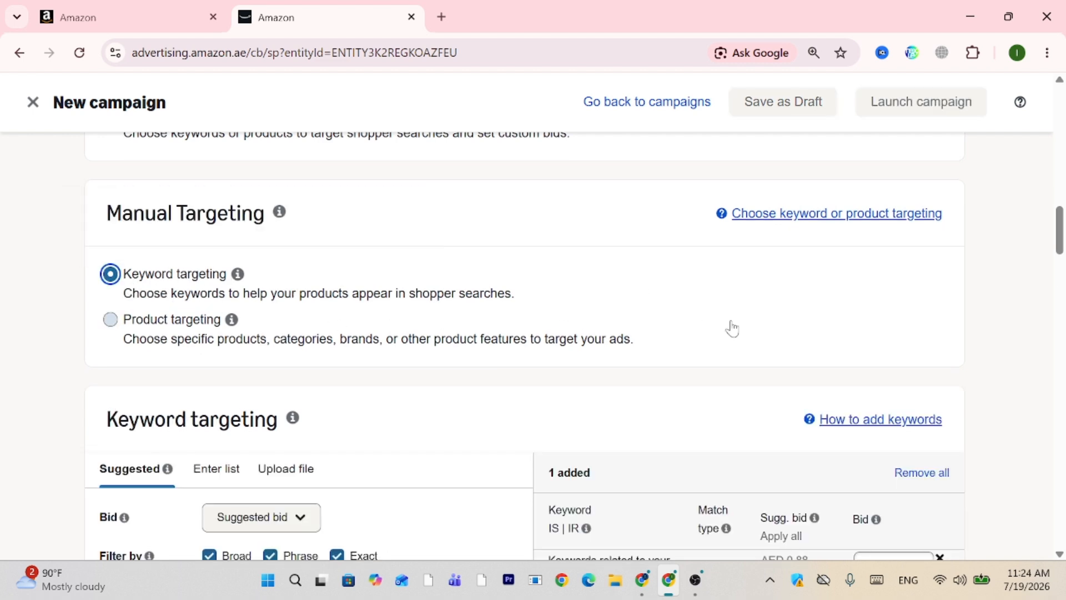
drag(1059, 238, 1061, 270)
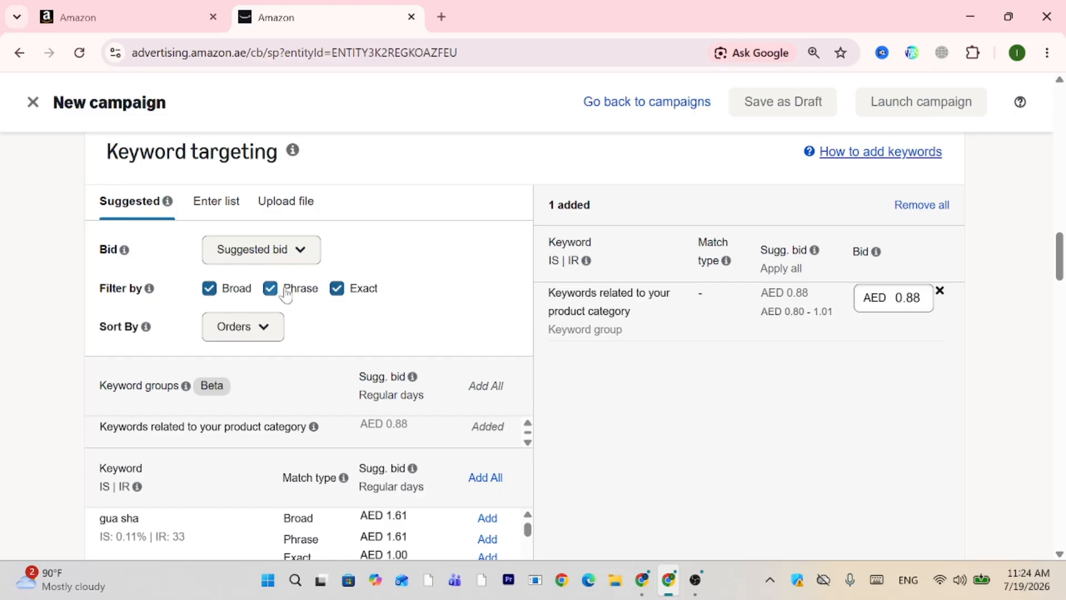
Search Google in a new tab for PPC match type keywords.
click(441, 17)
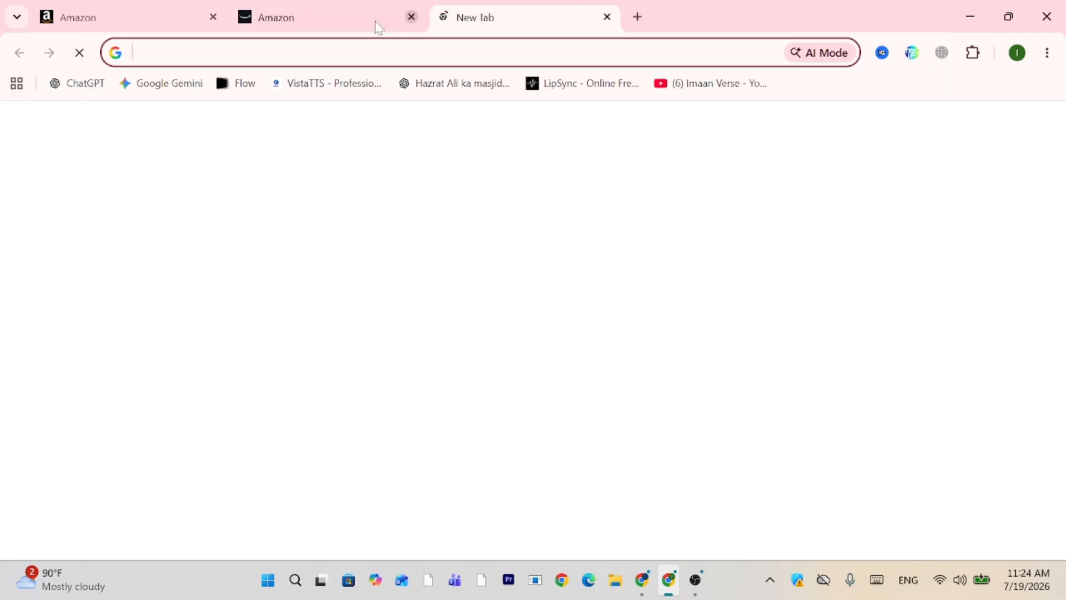
text(GOOGLE)
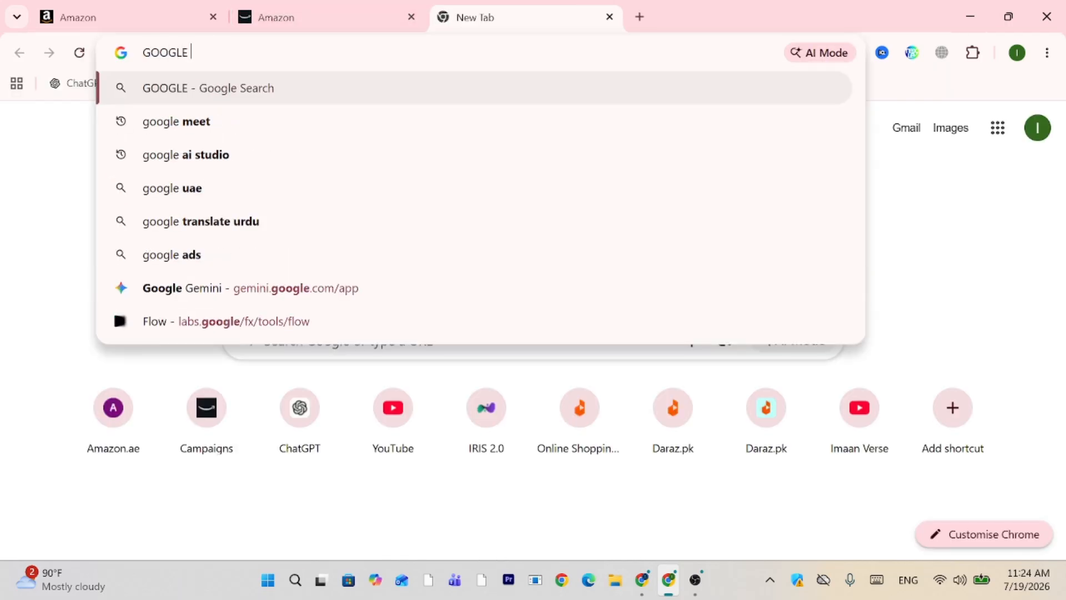
text( PPC TYPE)
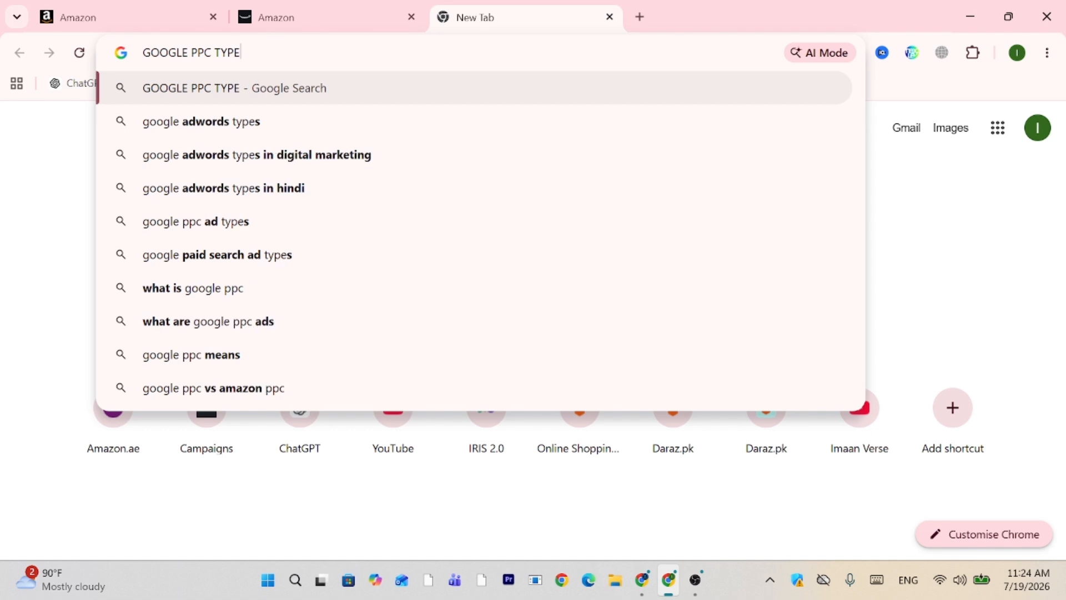
key(BackSpace)
key(BackSpace)
key(BackSpace)
key(BackSpace)
key(BackSpace)
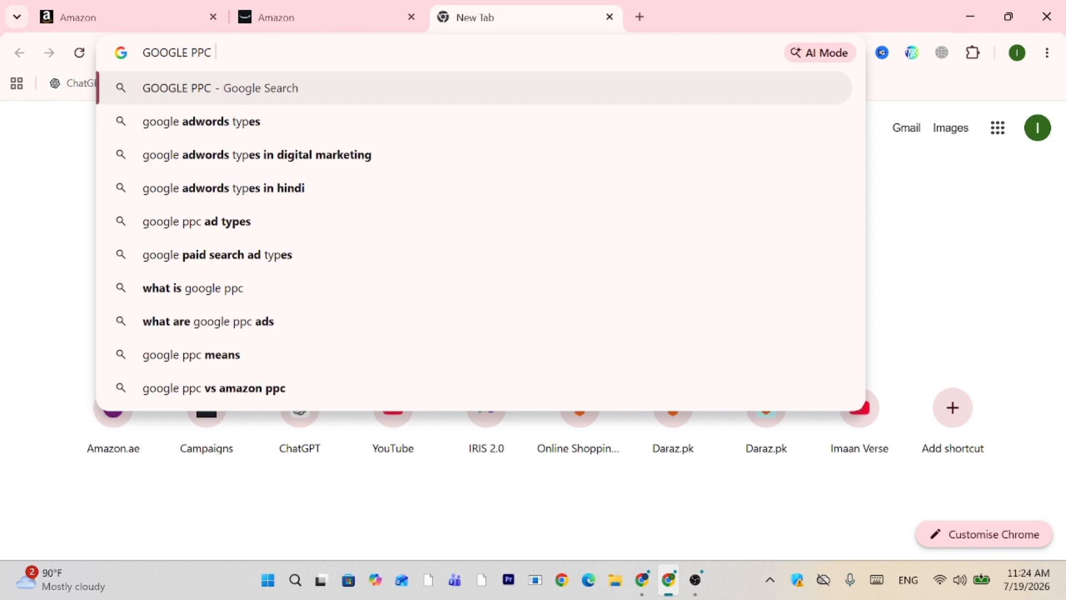
text(TY)
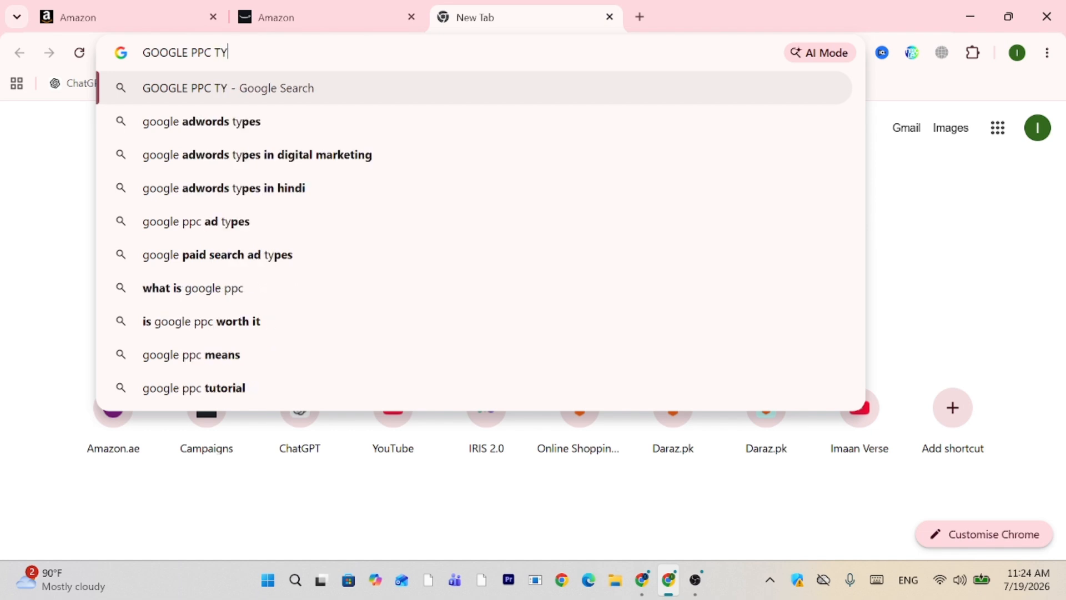
key(BackSpace)
key(BackSpace)
key(BackSpace)
text(MAT)
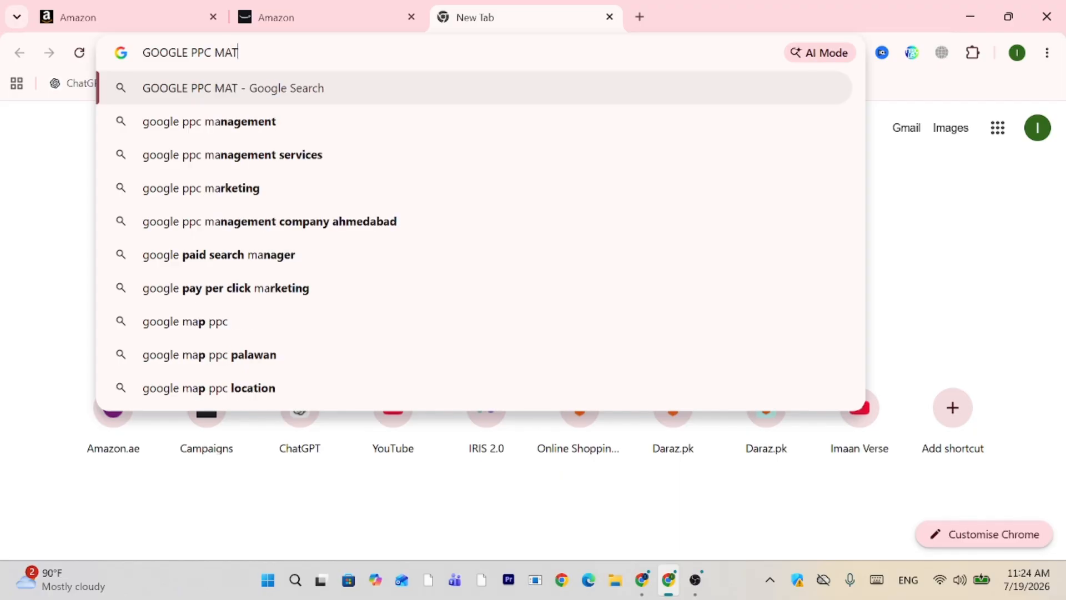
text(CH TYPE )
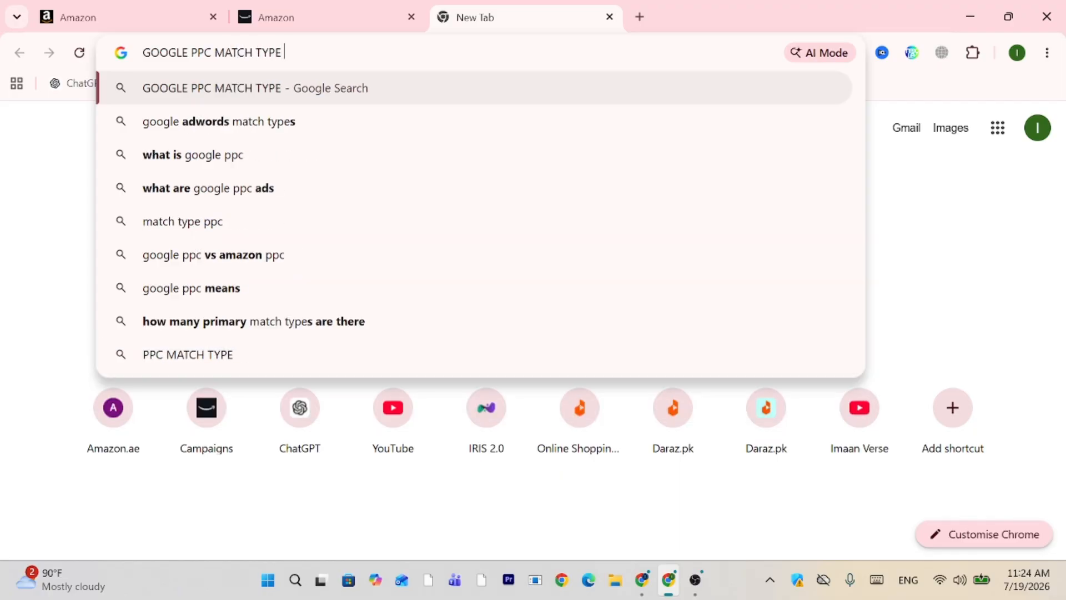
text(KEYWORDS)
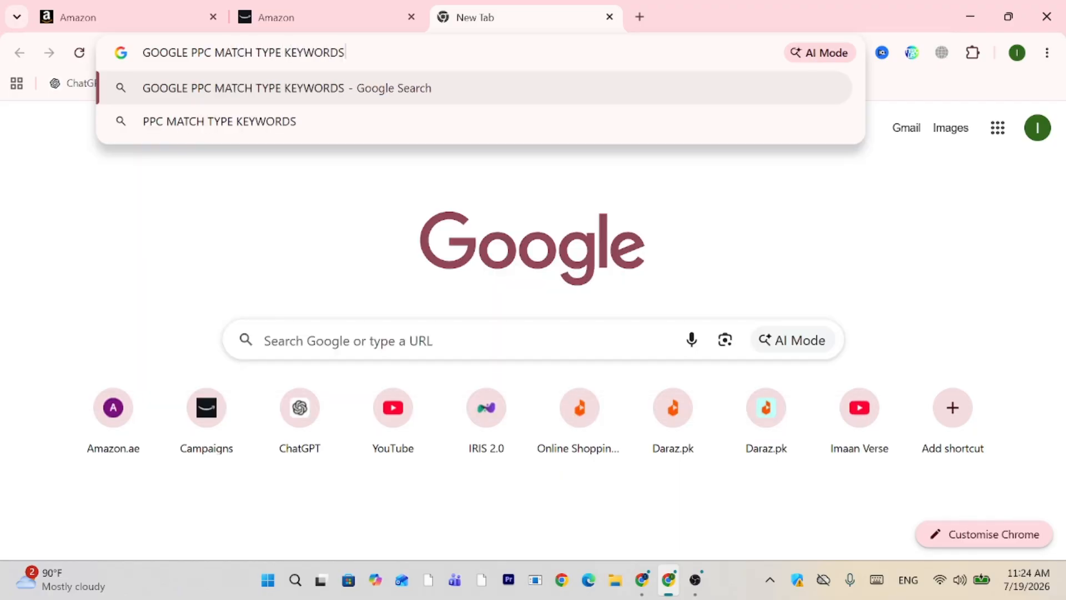
key(Return)
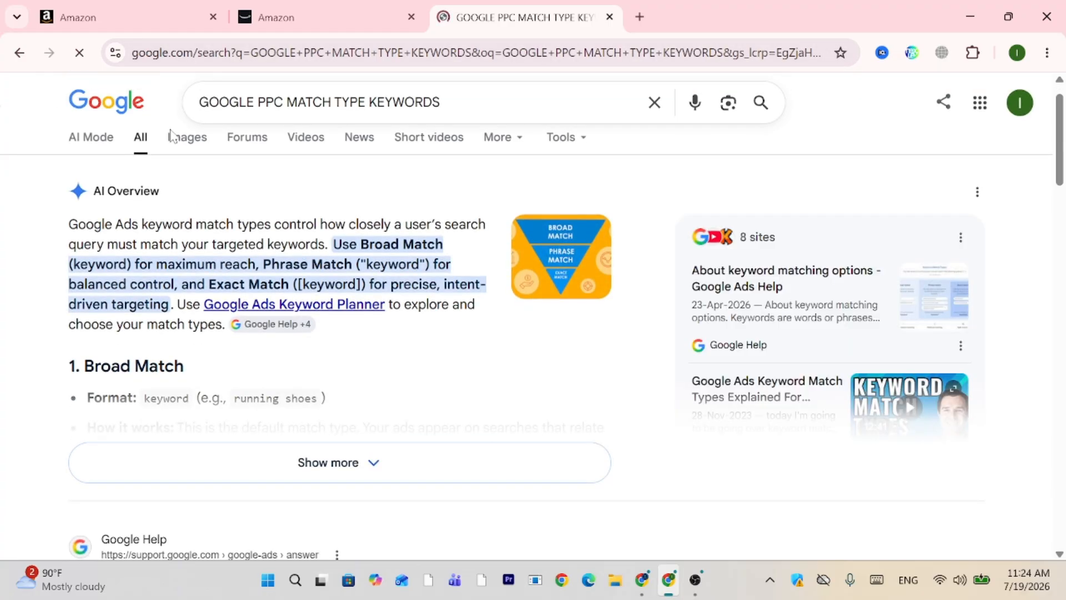
From the image results, open the Google Ads Help article 'About keyword matching options', zoomed in.
click(186, 139)
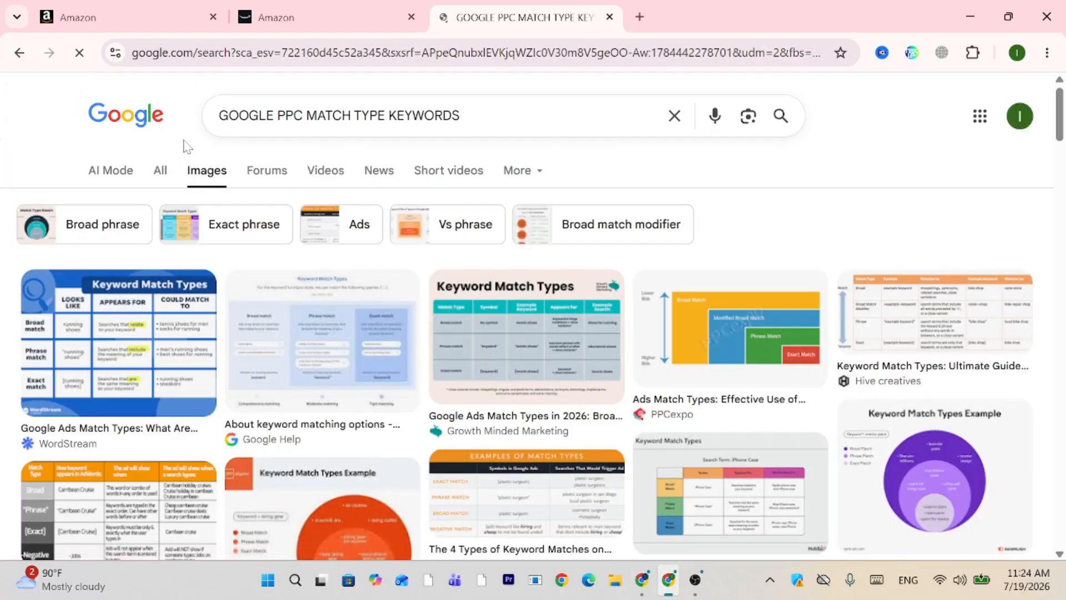
scroll(186, 145, down, 1)
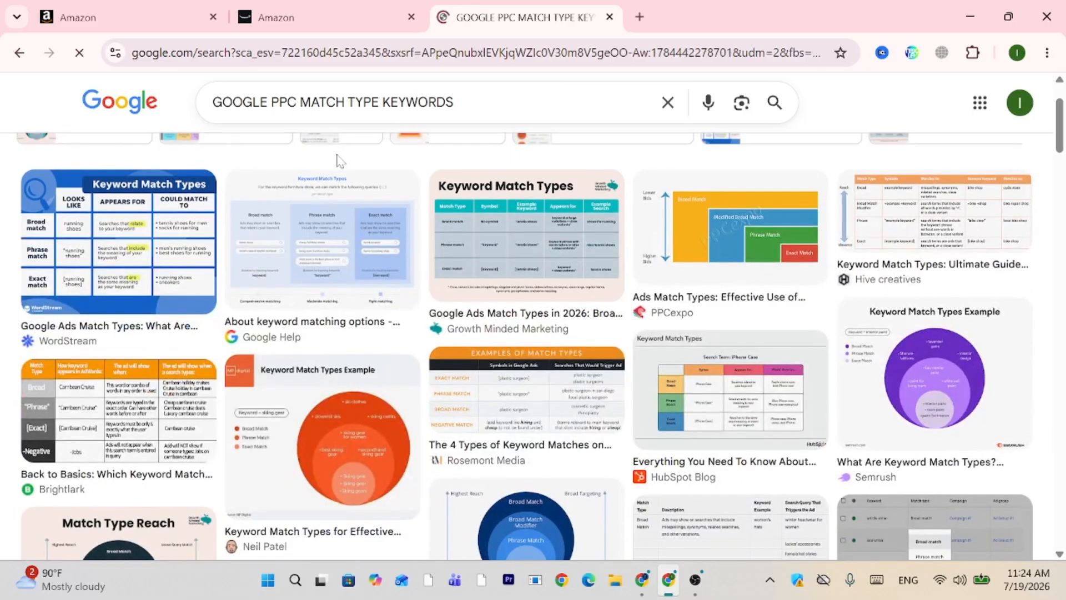
click(341, 197)
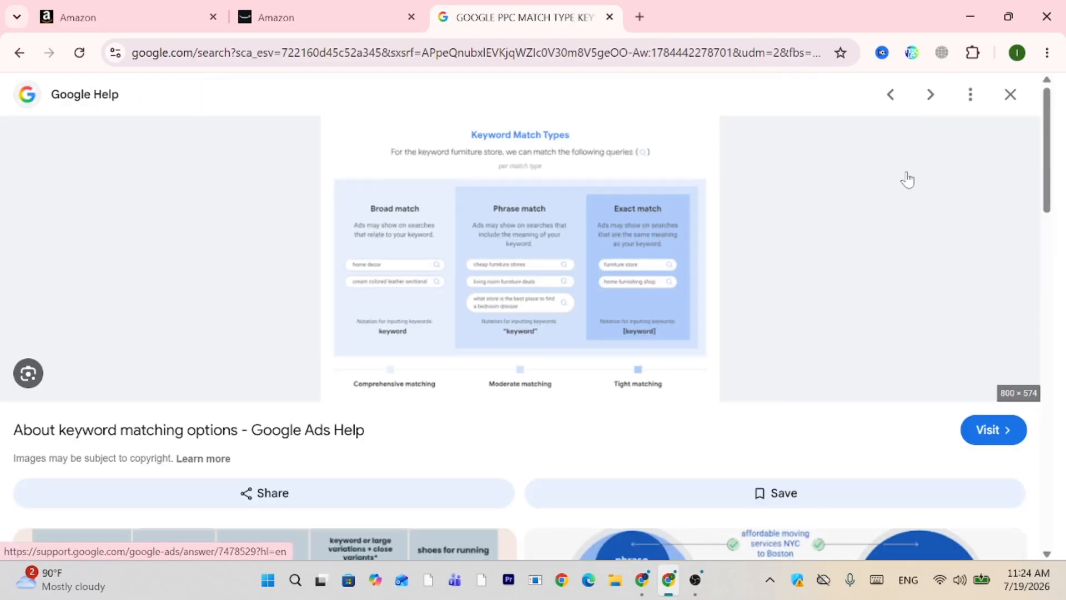
key(ctrl+plus)
key(ctrl+plus)
key(ctrl+plus)
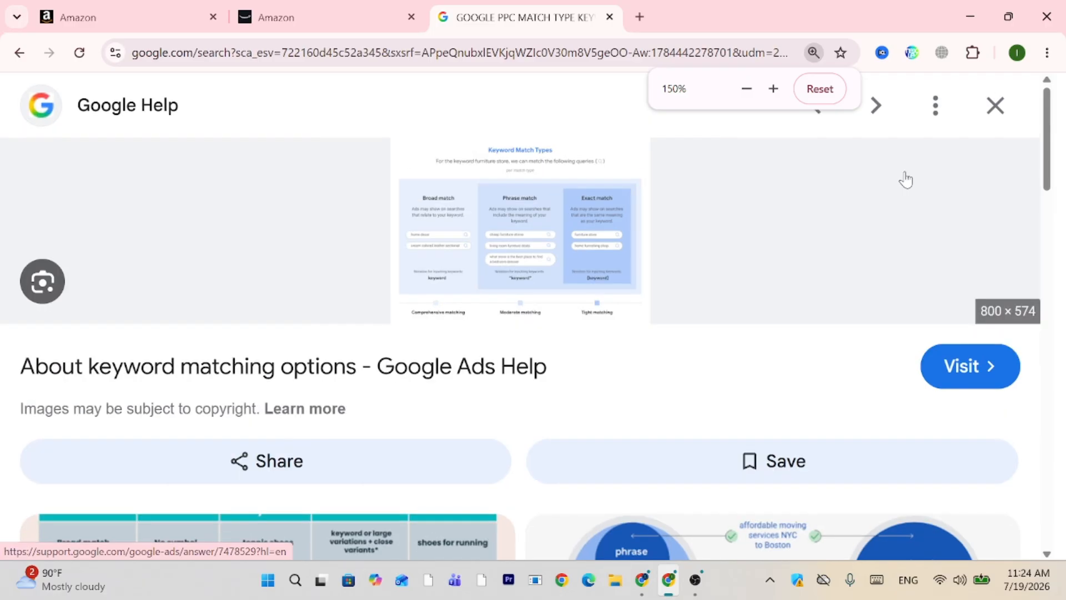
key(ctrl+plus)
key(ctrl+plus)
key(ctrl+plus)
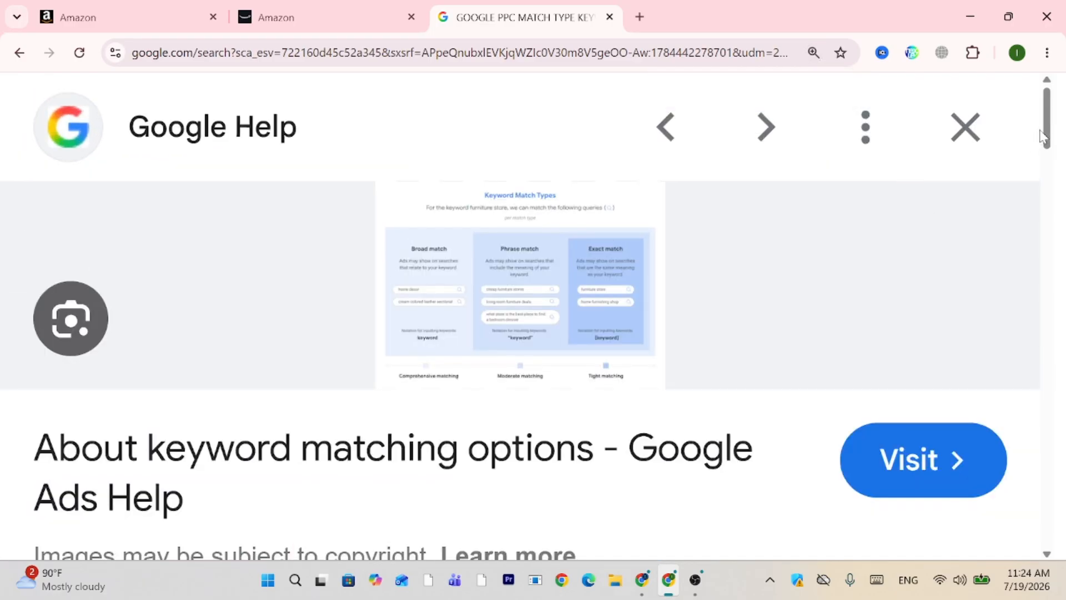
click(580, 269)
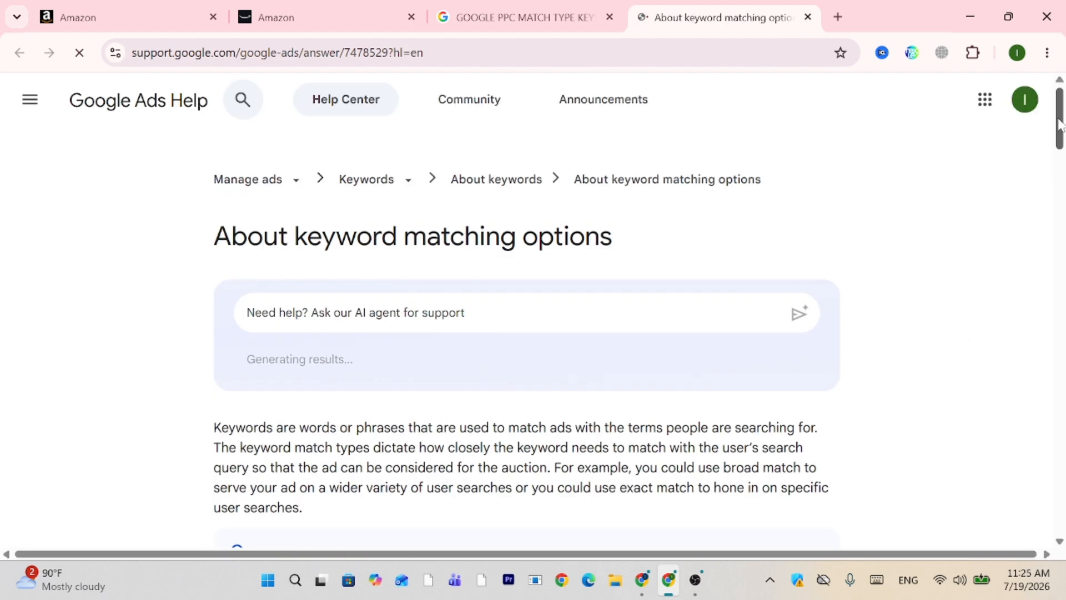
drag(1062, 121, 1064, 206)
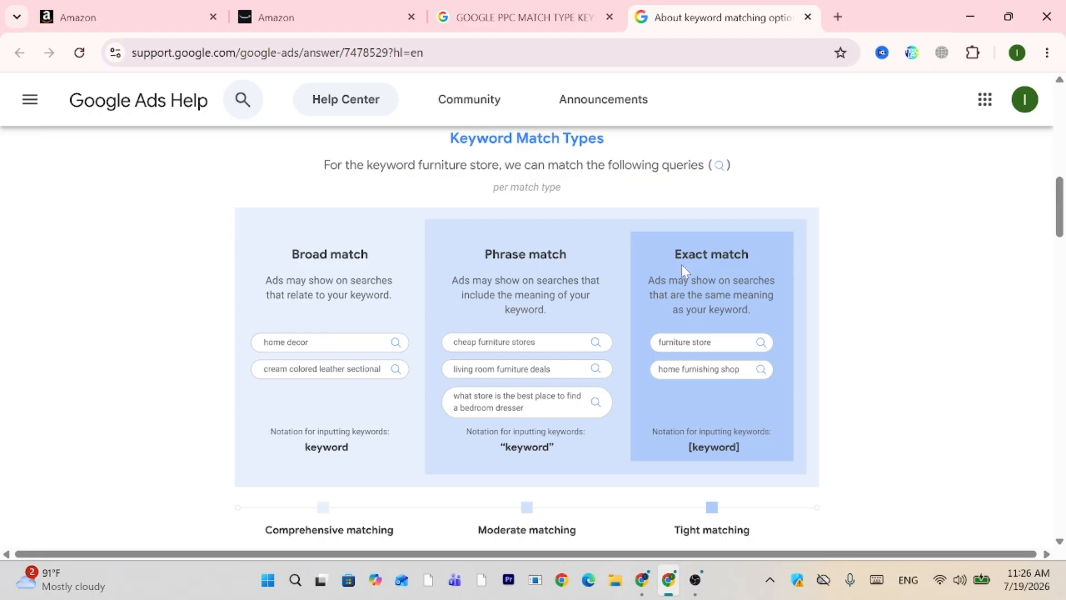
Back on the campaign tab, choose Keyword targeting and open the empty Enter list keyword box.
click(327, 1)
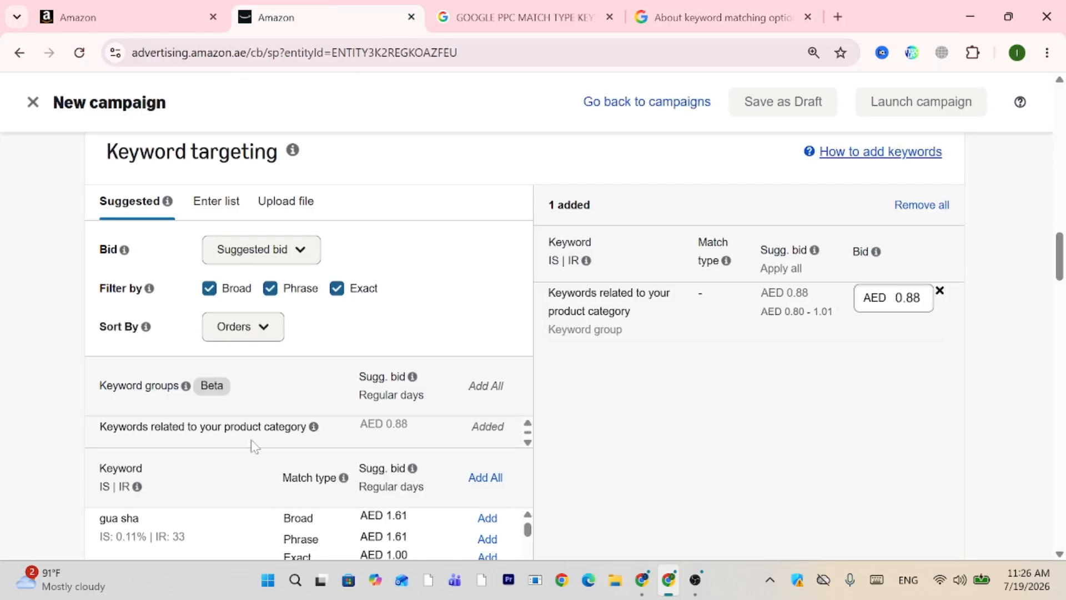
mouse_move(412, 376)
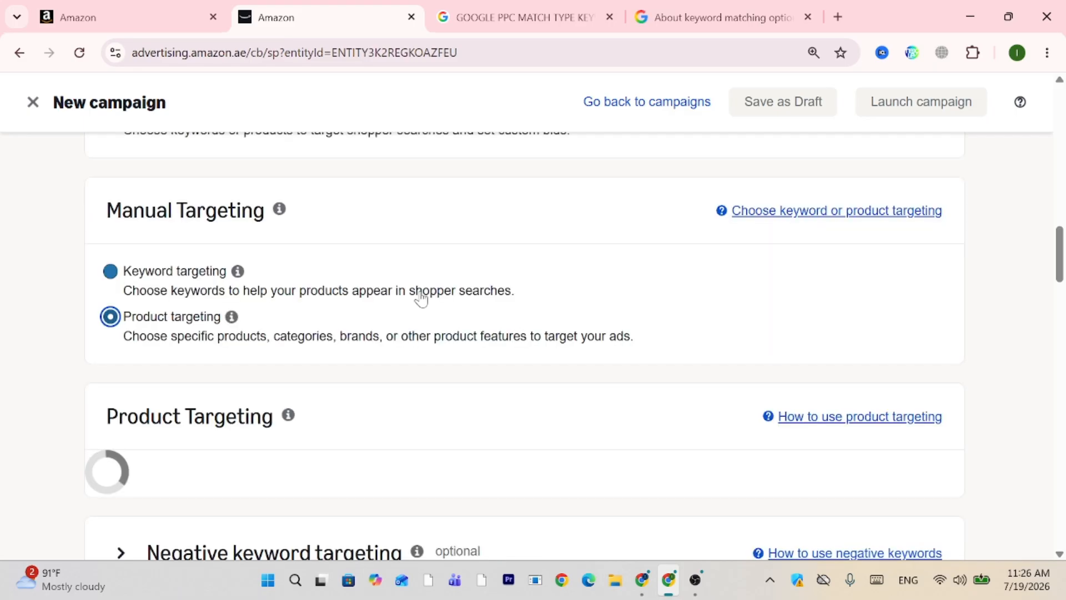
click(421, 299)
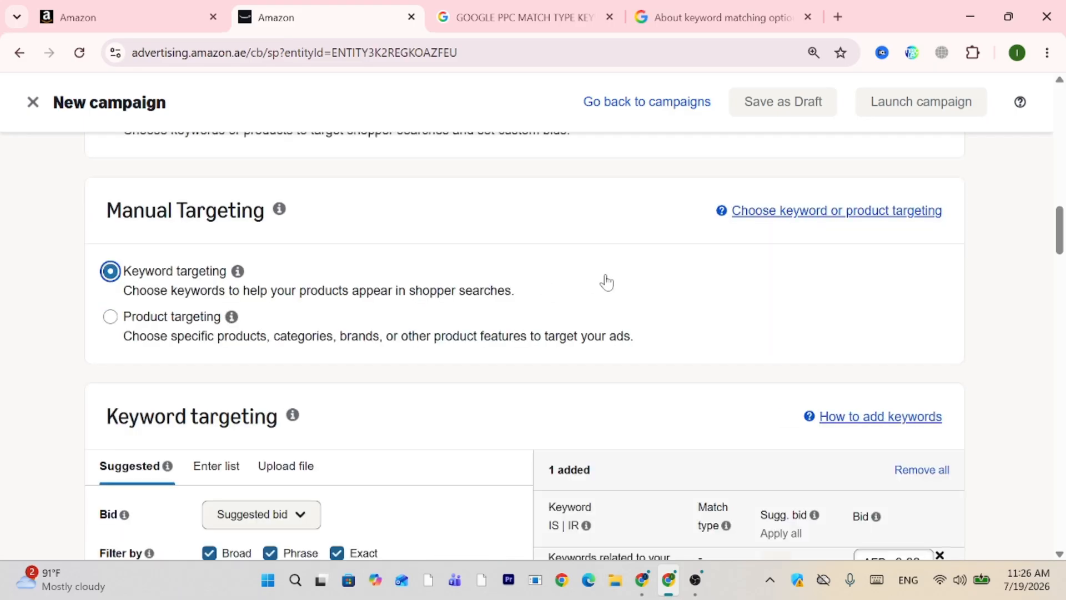
drag(1059, 222, 1064, 272)
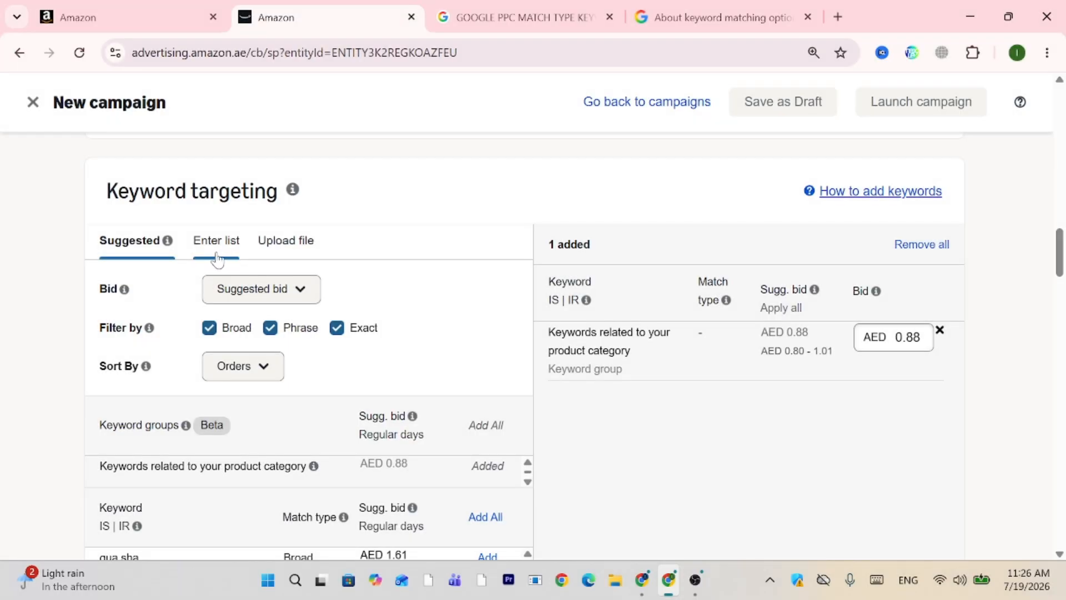
click(216, 251)
click(207, 389)
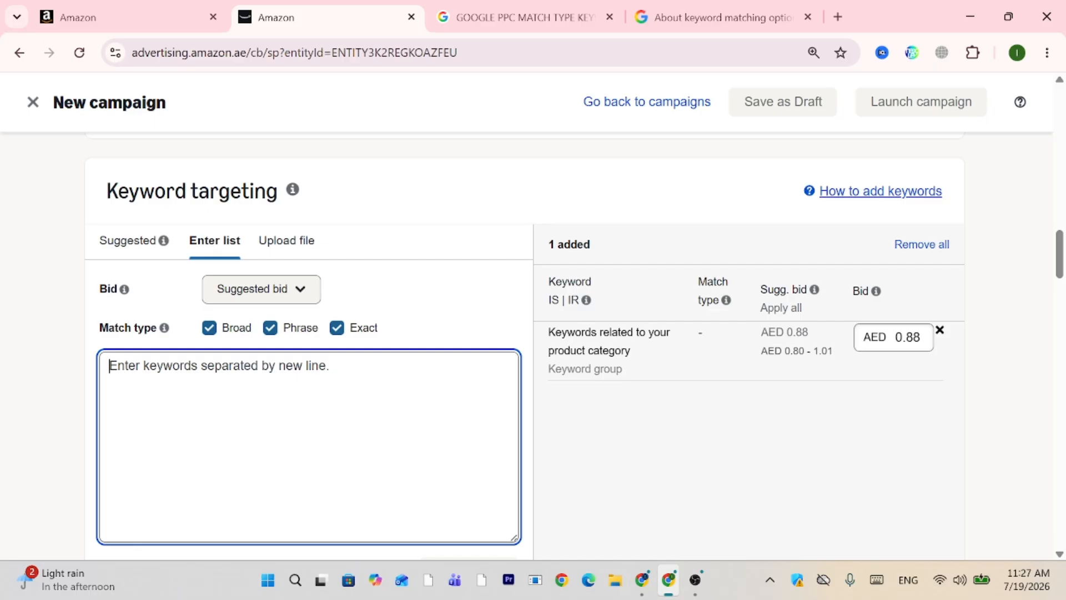
Go to Seller Central's Inventory > Manage All Inventory page from the main menu.
click(128, 17)
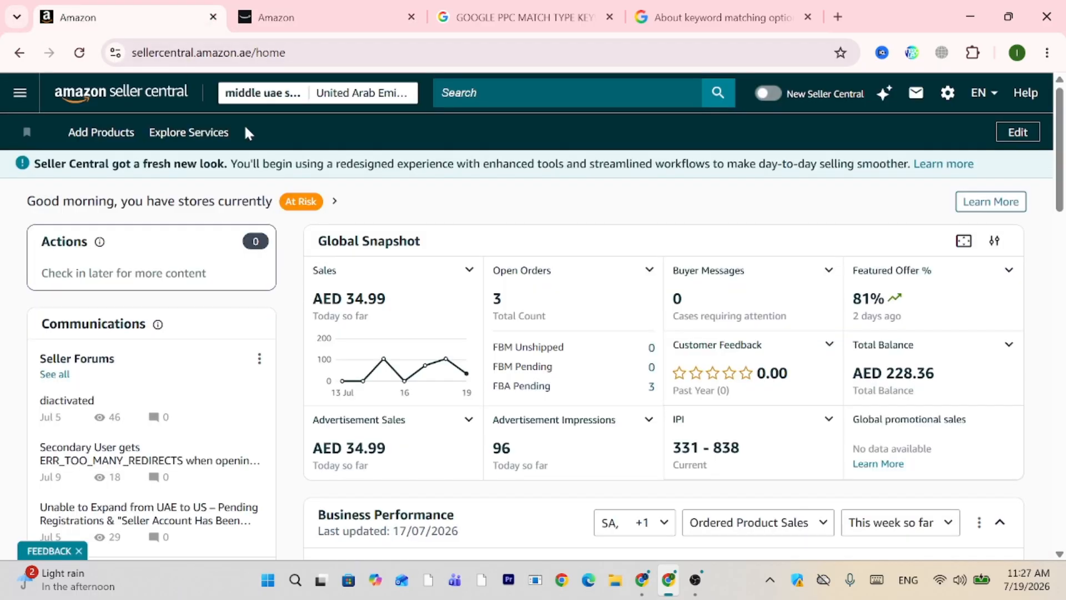
click(36, 93)
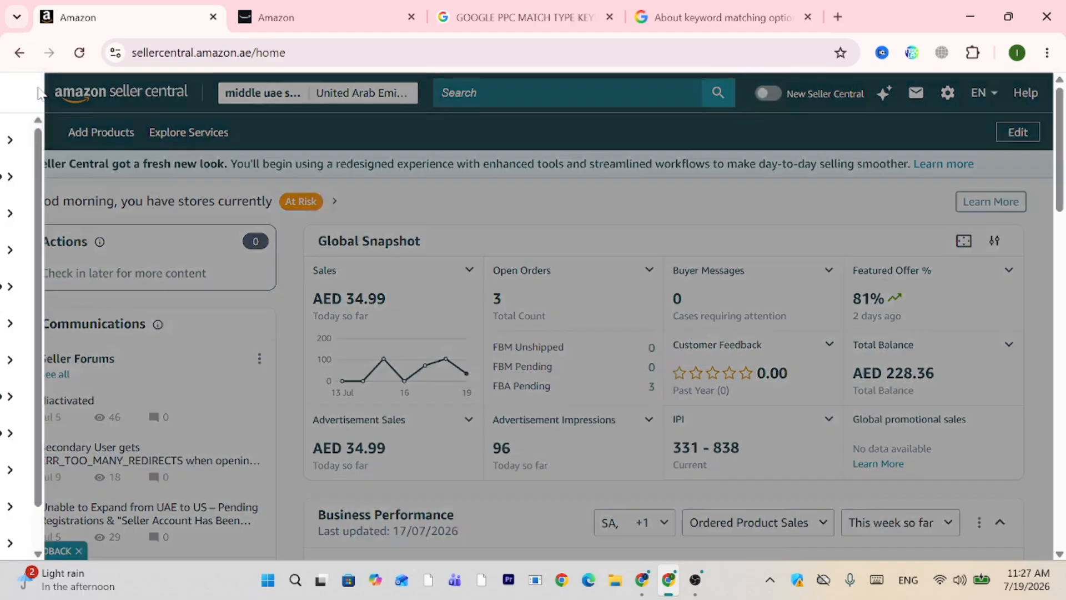
mouse_move(68, 282)
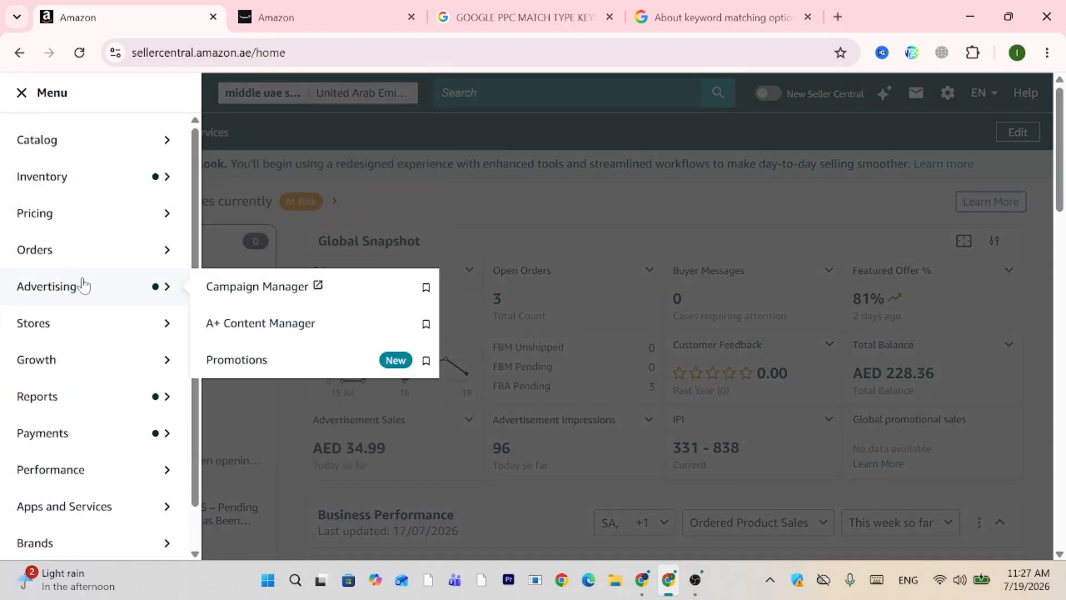
mouse_move(81, 178)
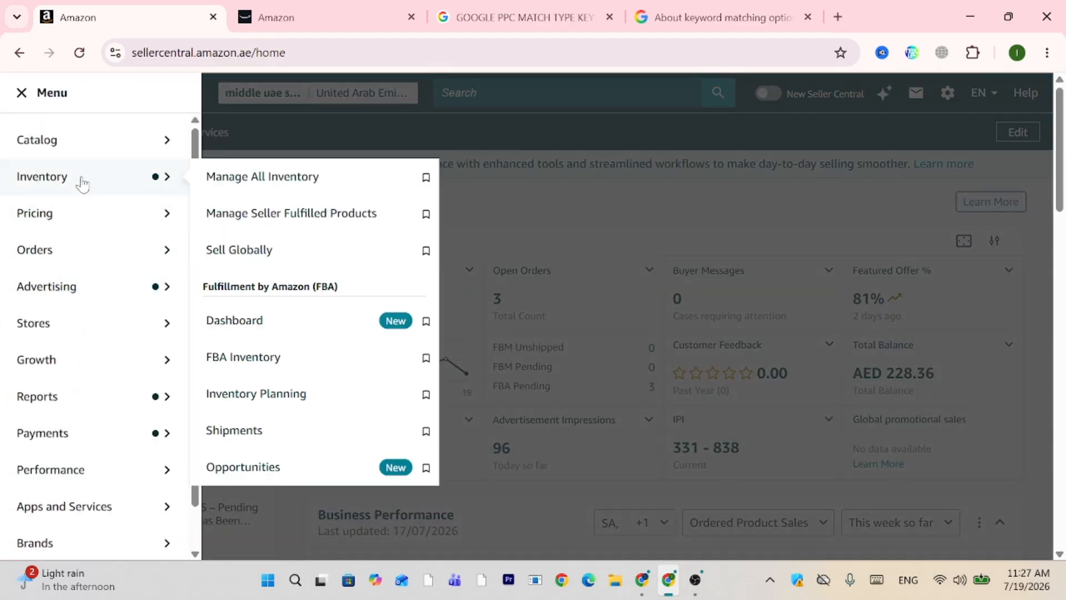
click(264, 177)
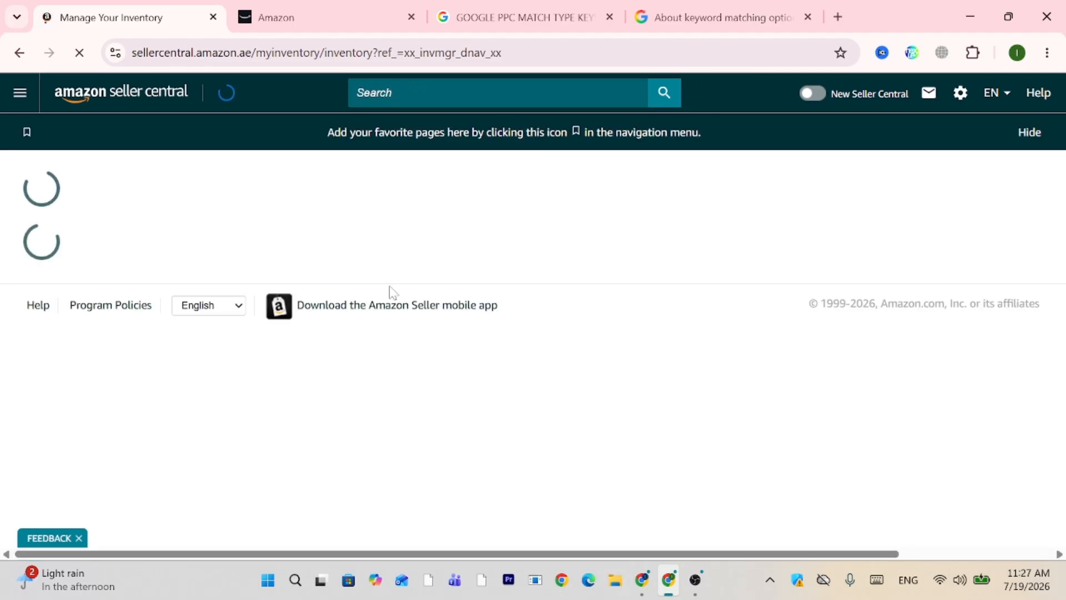
Open the face brush's product page and select 'Lymphatic Contour Face Brush' in its title.
scroll(398, 311, down, 2)
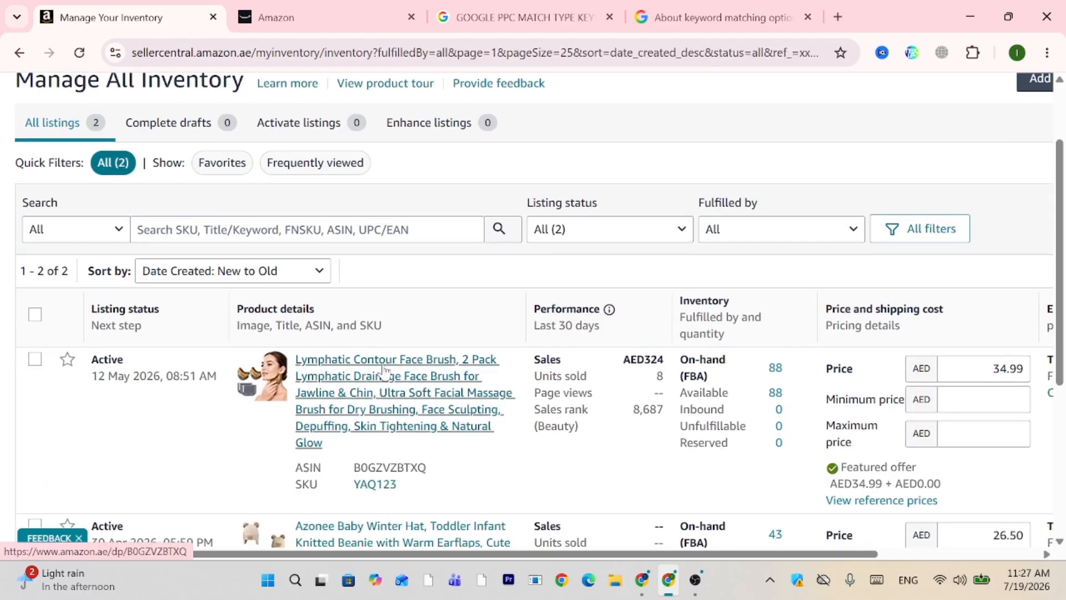
click(383, 371)
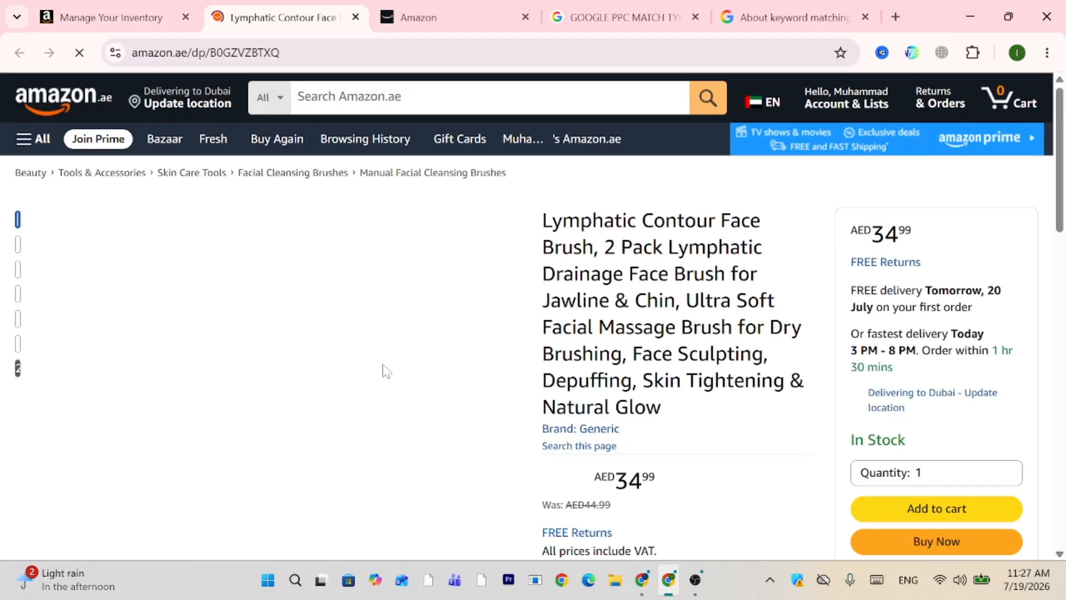
scroll(382, 364, down, 1)
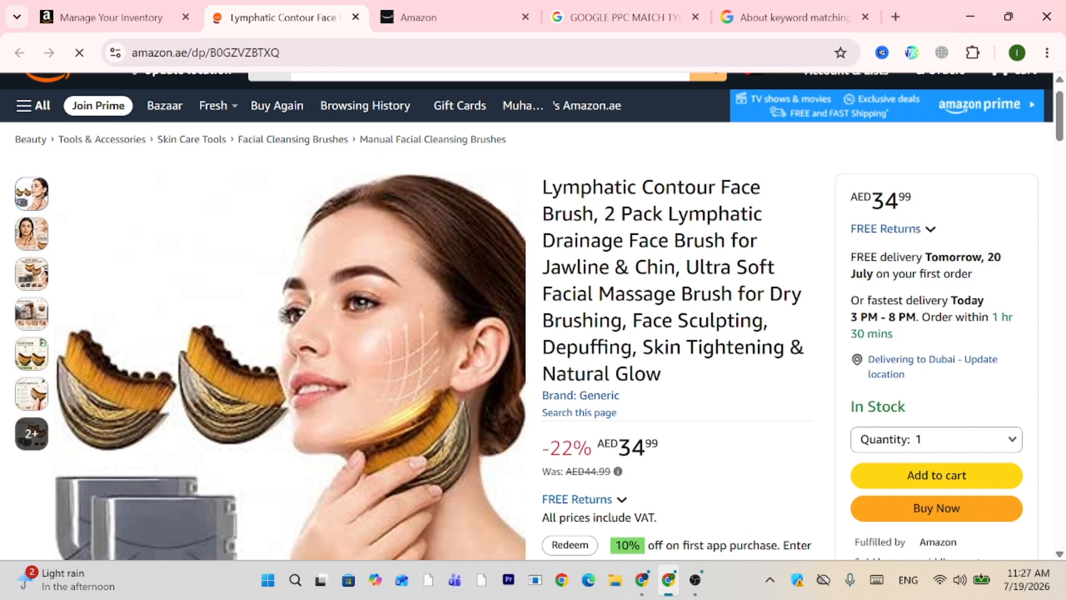
mouse_move(542, 187)
mouse_down()
mouse_move(656, 187)
mouse_move(593, 217)
mouse_up()
key(ctrl+c)
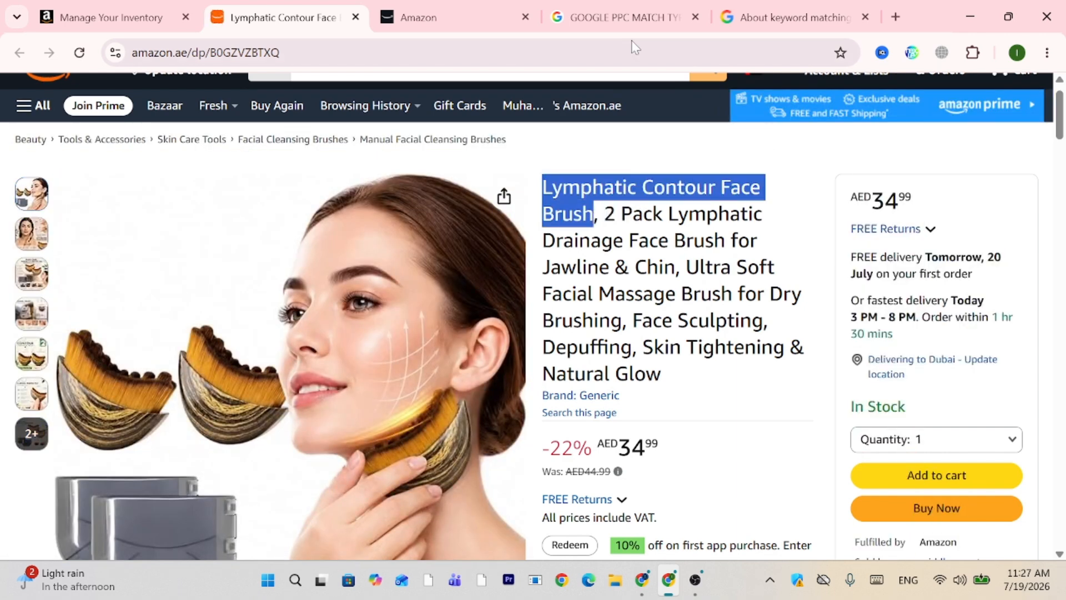
Add 'Lymphatic Contour Face Brush', then '2 Pack Lymphatic Drainage Face Brush for Jawline & Chin' split over two lines.
click(431, 1)
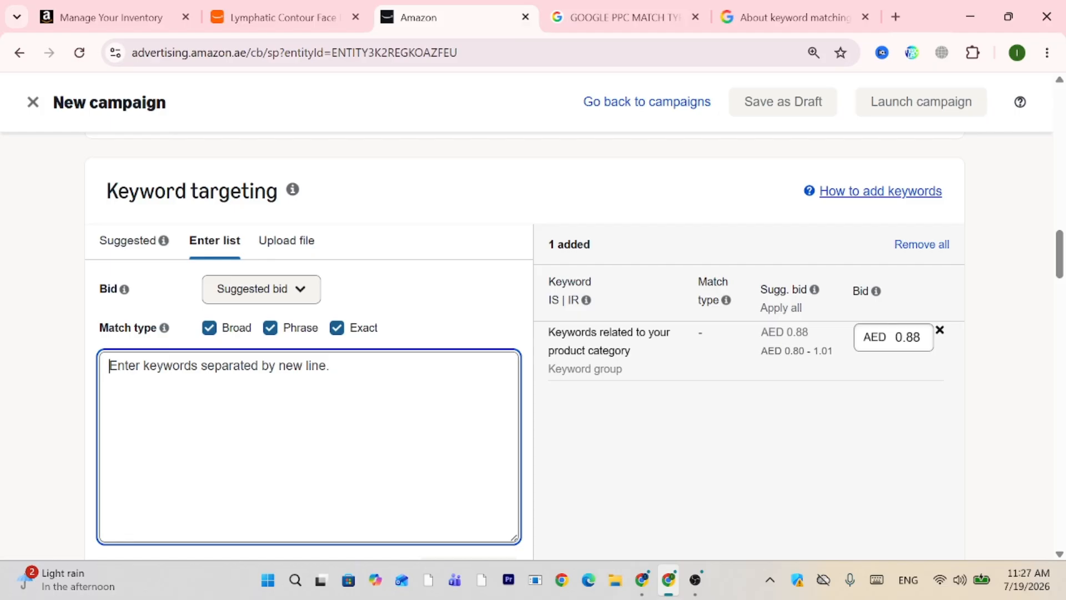
key(ctrl+v)
key(Return)
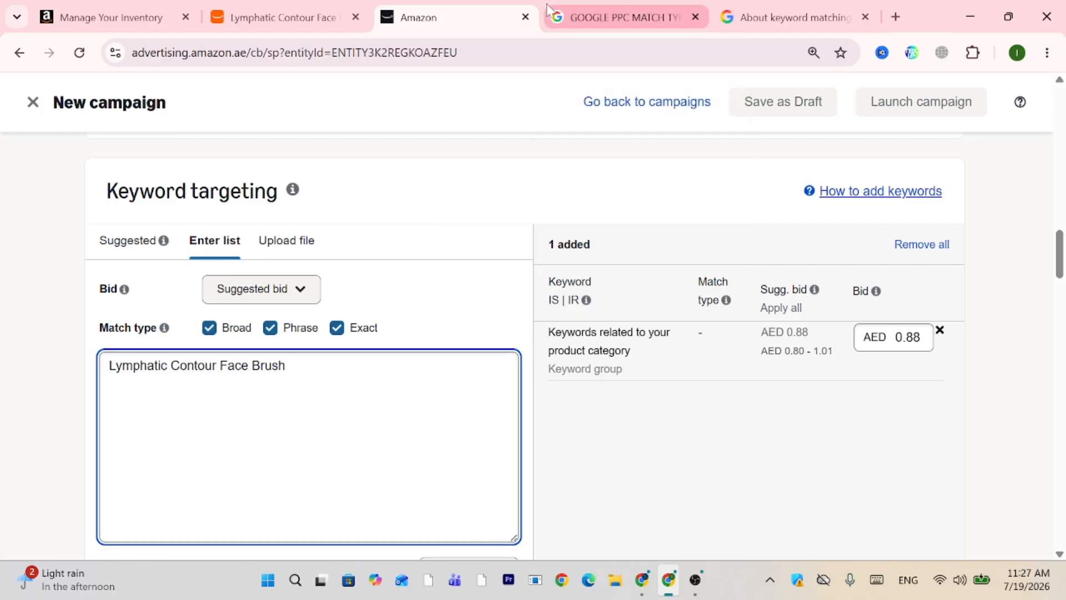
drag(83, 8, 269, 2)
drag(112, 2, 266, 4)
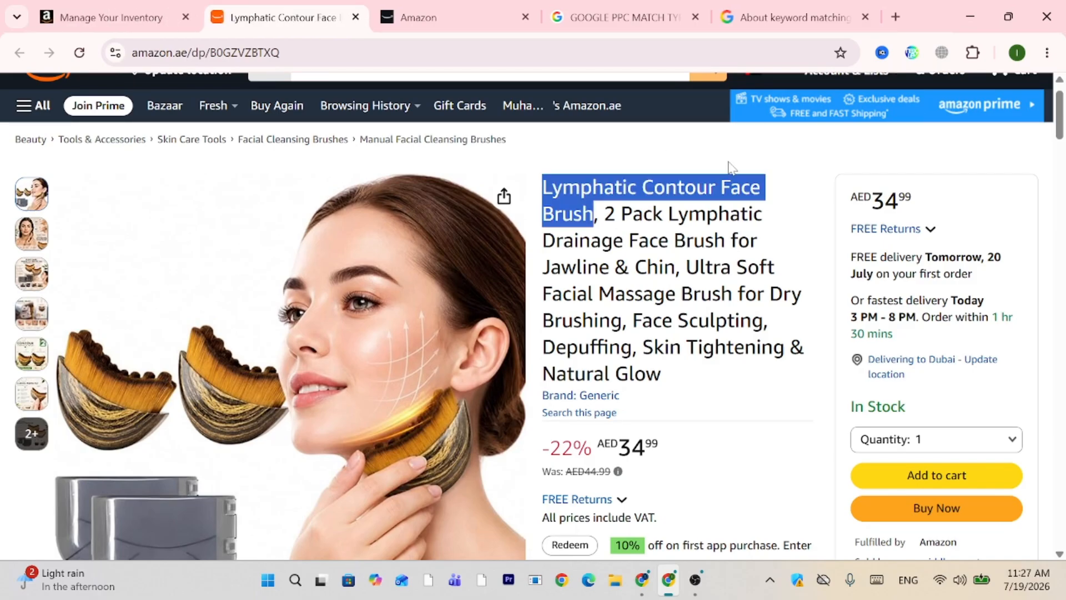
mouse_move(604, 222)
mouse_down()
mouse_move(764, 241)
mouse_move(676, 267)
mouse_up()
key(ctrl+c)
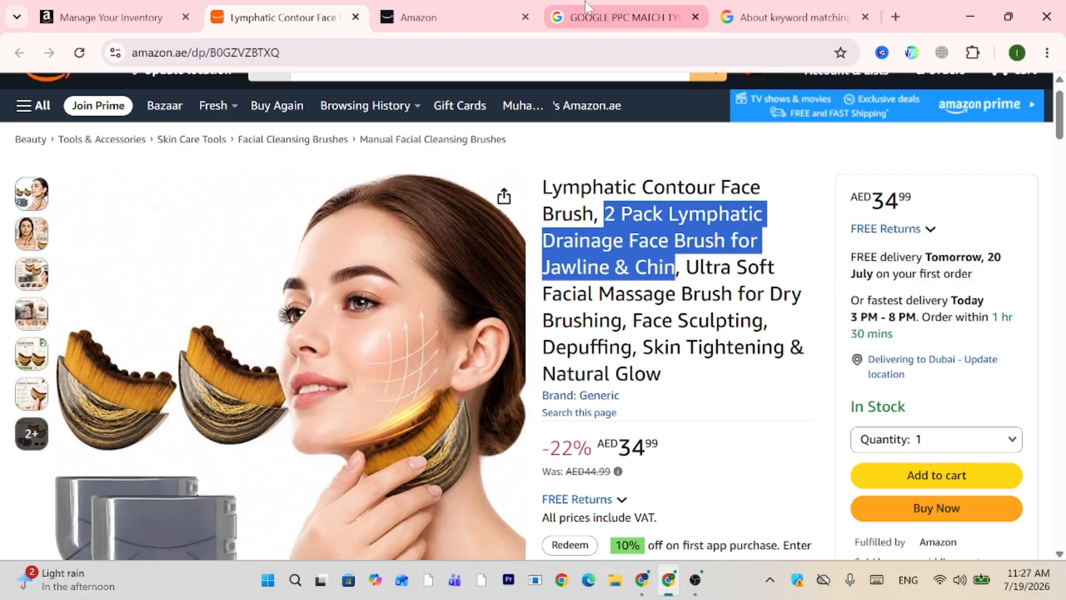
click(422, 18)
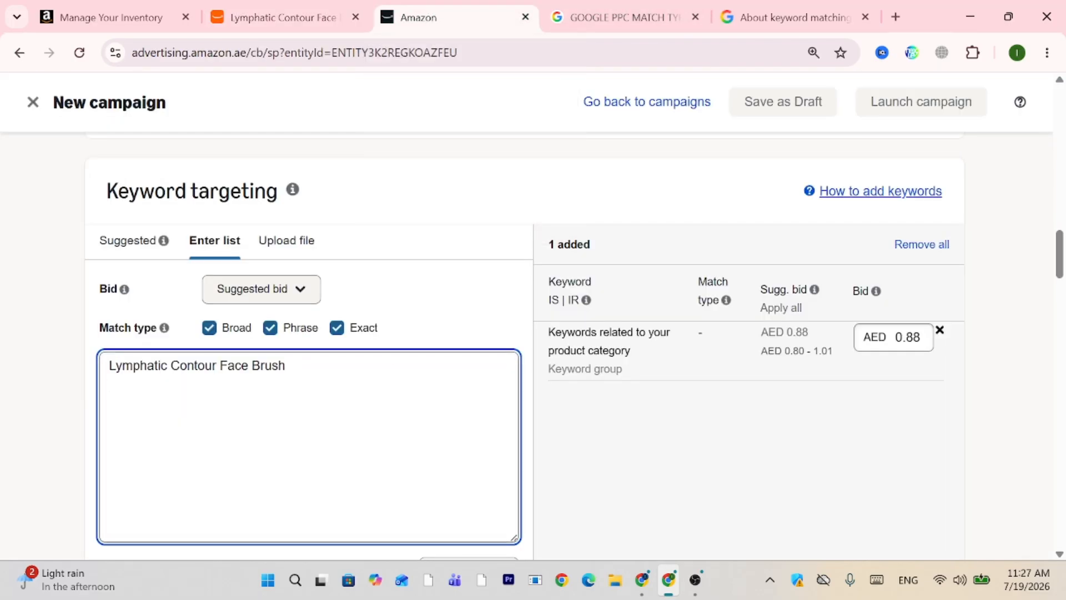
key(ctrl+v)
click(266, 384)
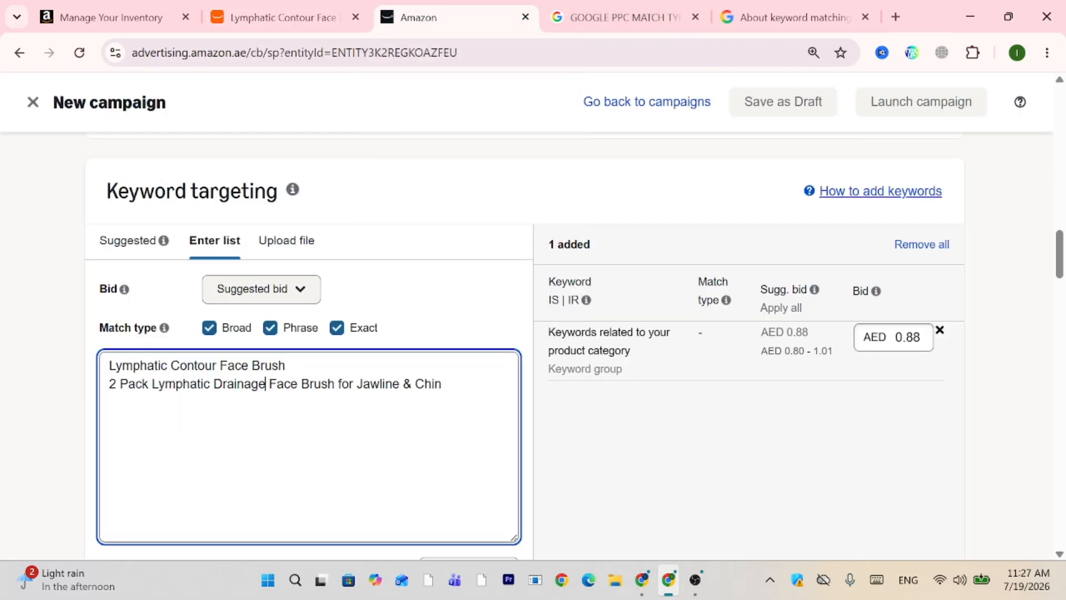
key(Return)
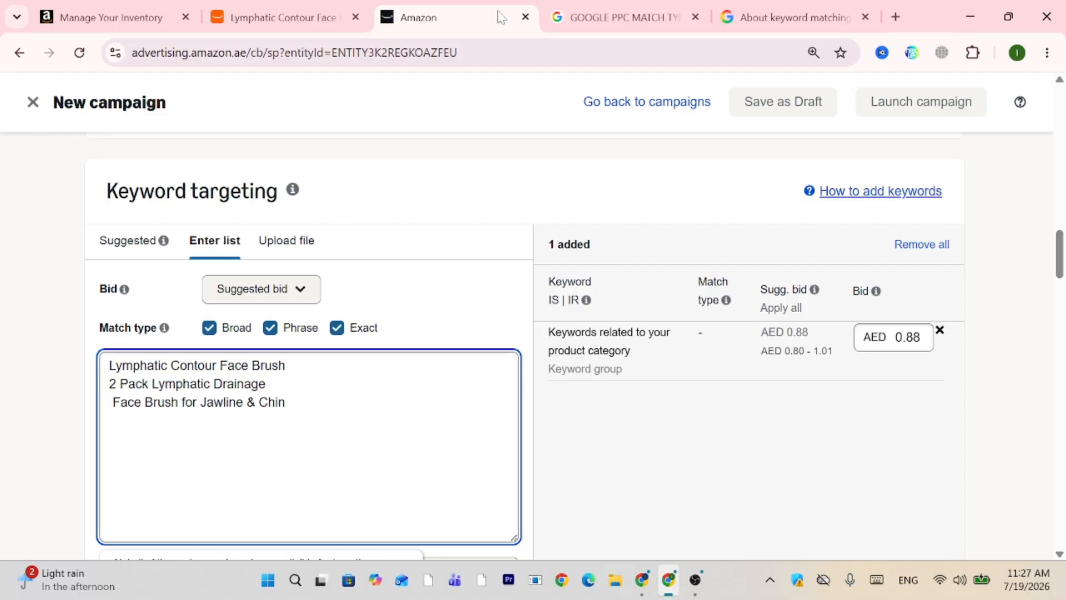
Add 'Ultra Soft Facial Massage Brush' and 'Brush for Dry Brushing' from the title as keyword lines.
click(280, 8)
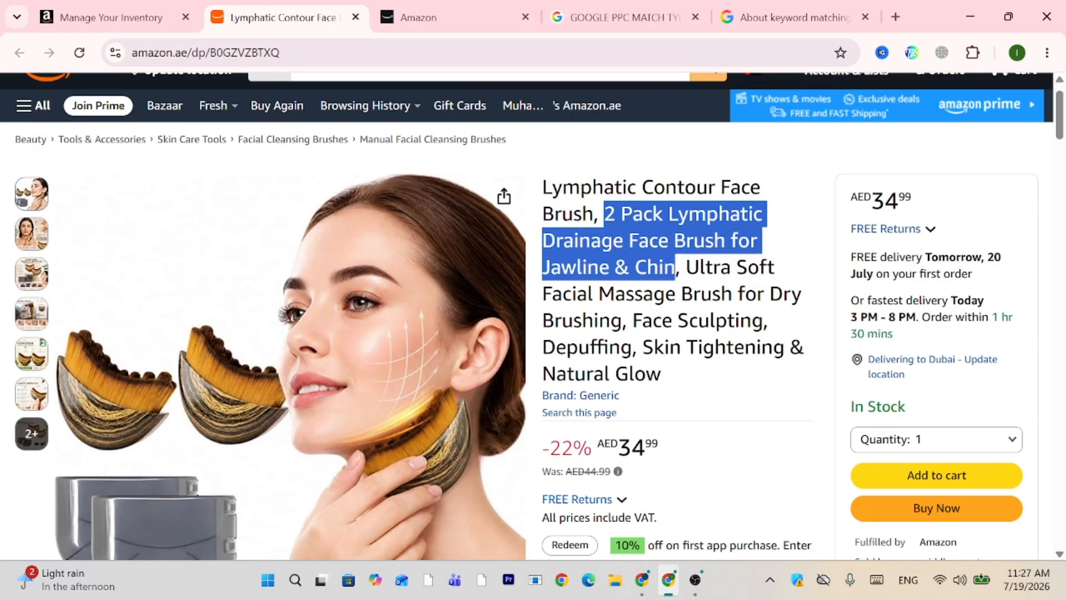
mouse_move(687, 268)
mouse_down()
mouse_move(757, 267)
mouse_move(774, 294)
mouse_move(675, 294)
mouse_up()
key(ctrl+c)
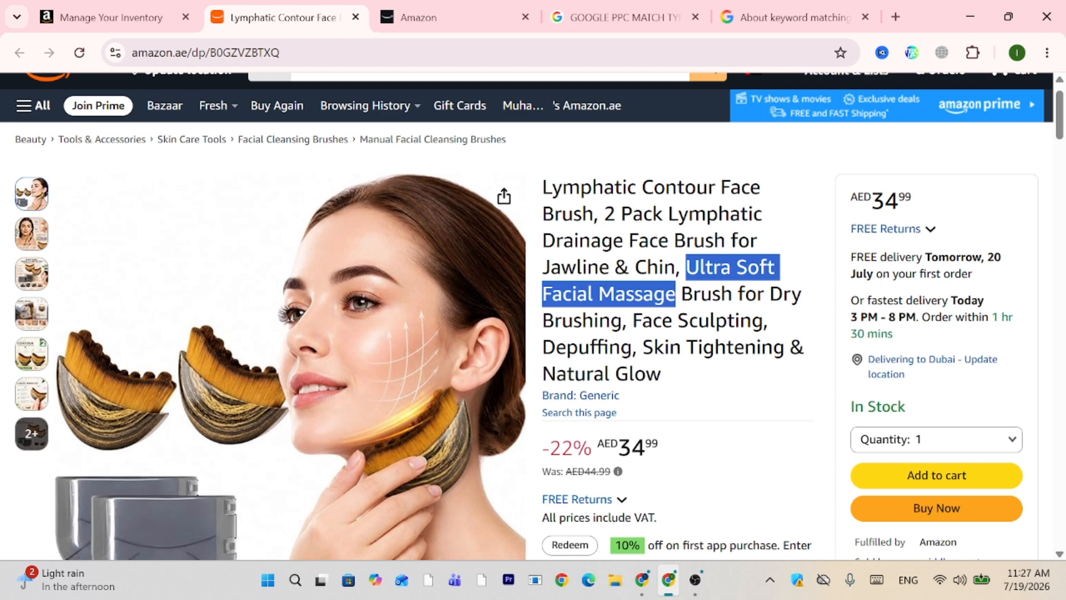
click(418, 17)
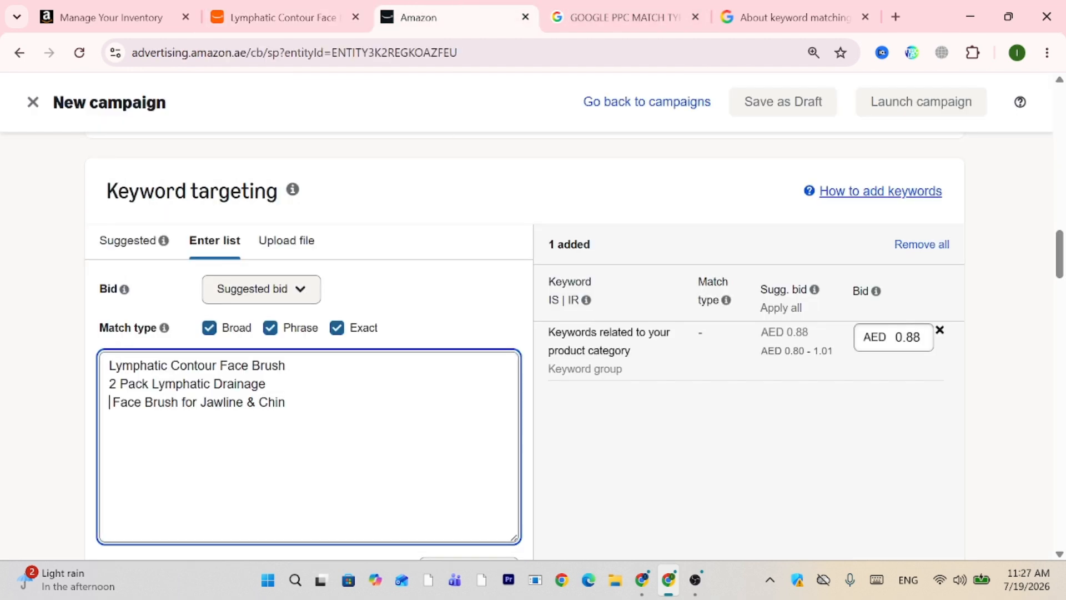
click(286, 402)
key(Return)
key(ctrl+v)
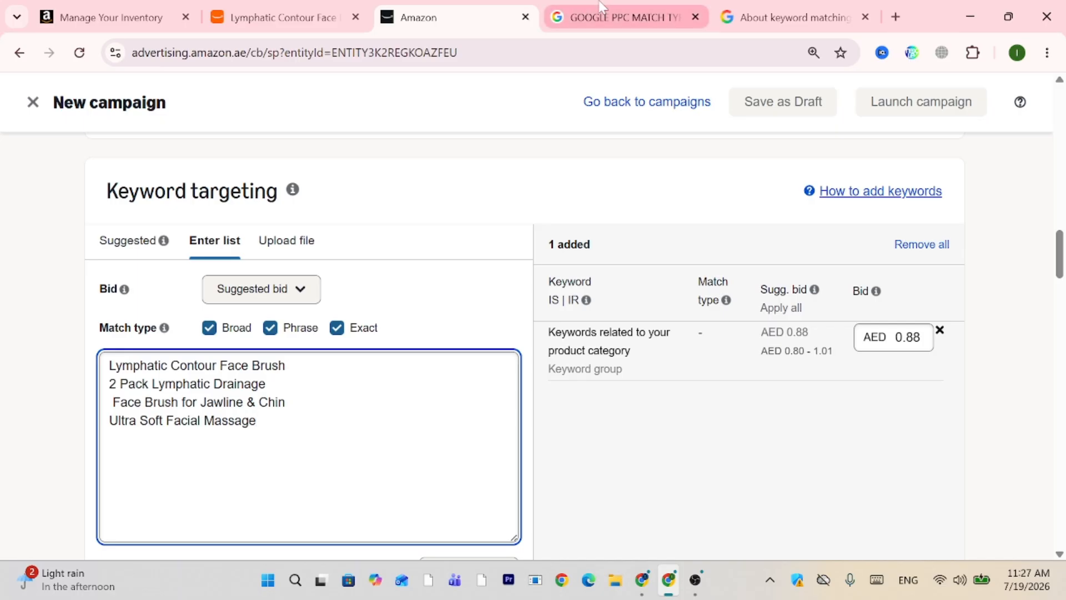
click(309, 18)
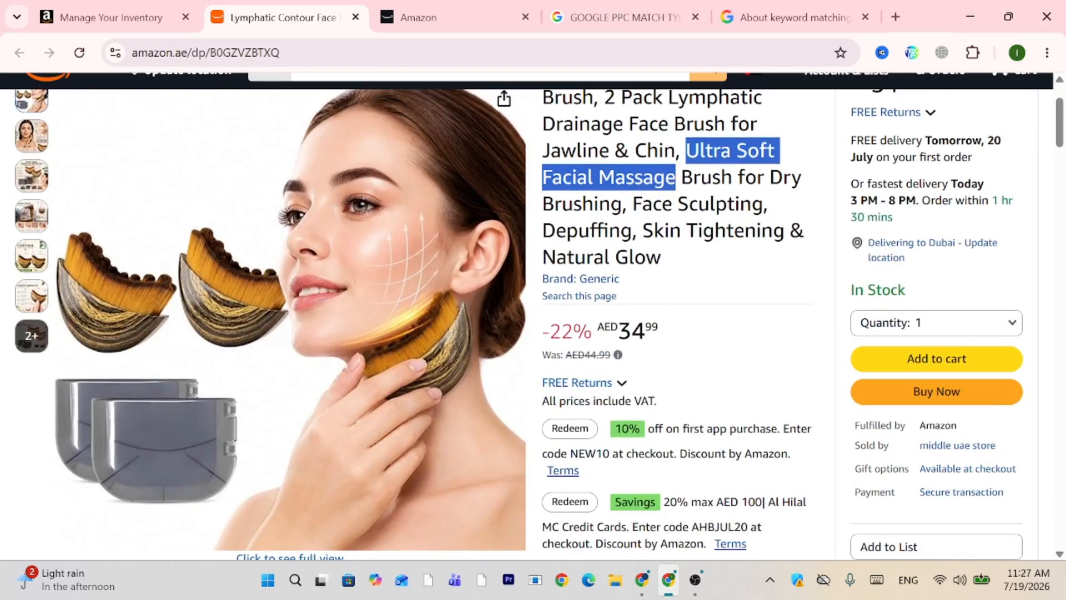
mouse_move(682, 176)
mouse_down()
mouse_move(663, 204)
mouse_move(622, 204)
mouse_up()
key(ctrl+c)
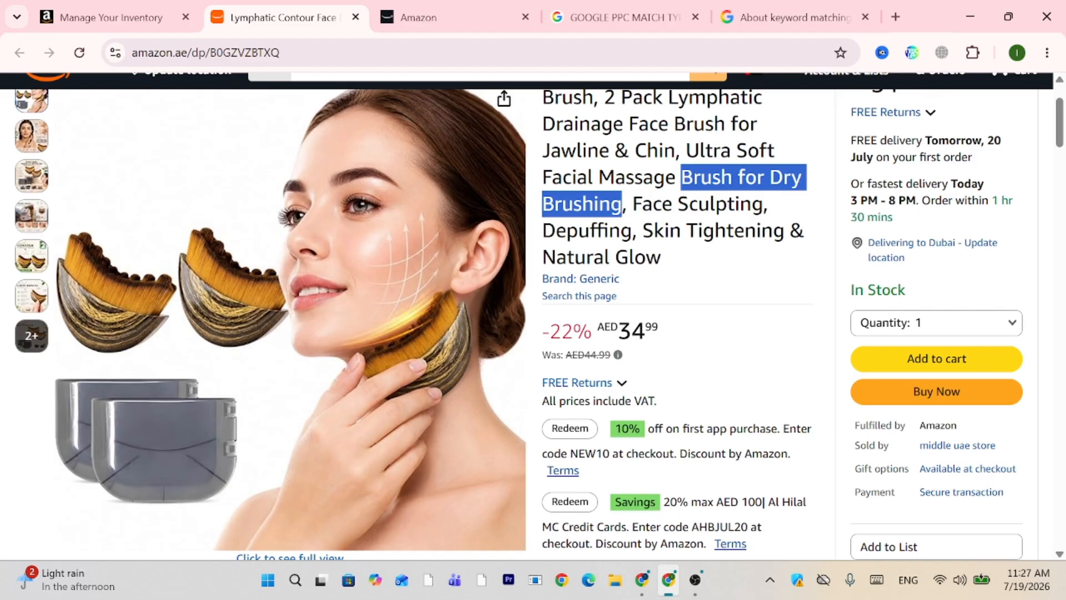
click(422, 17)
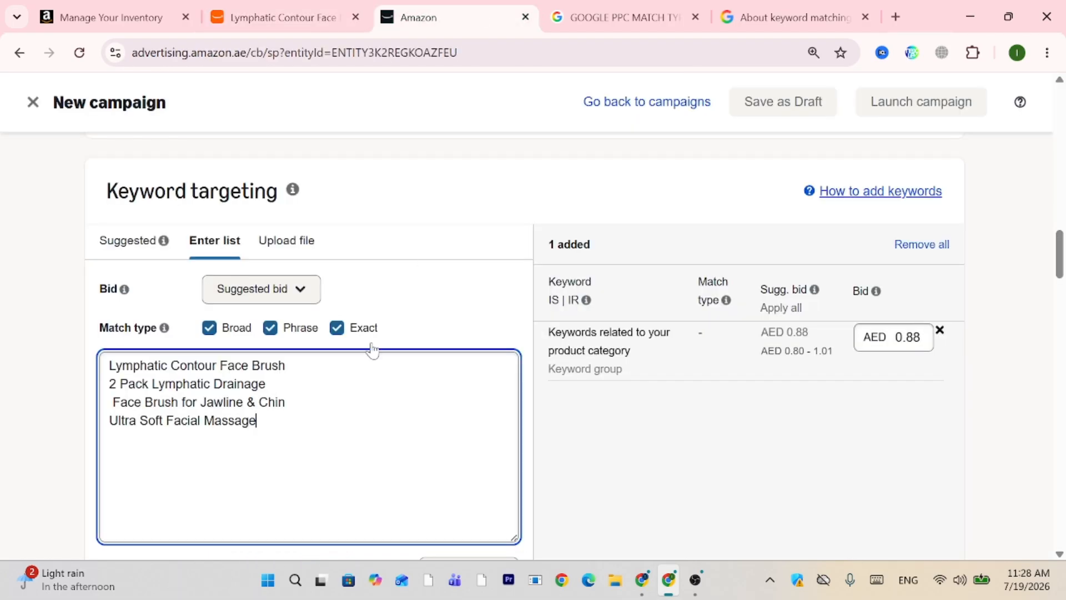
key(Return)
key(ctrl+v)
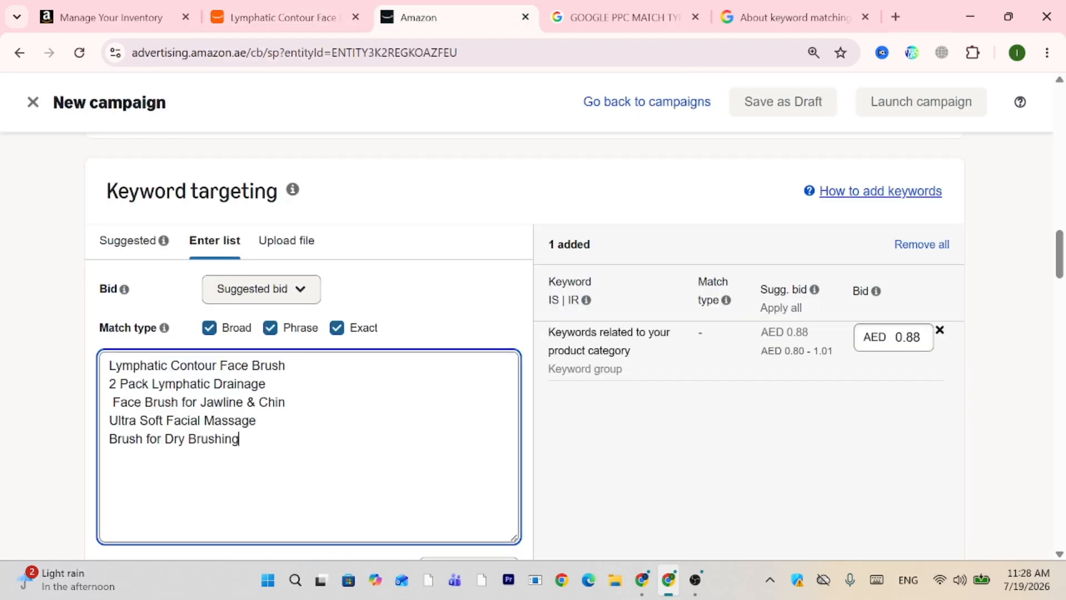
Add 'Face Sculpting' and 'Skin Tightening & Natural Glow' as the final keyword lines.
click(283, 17)
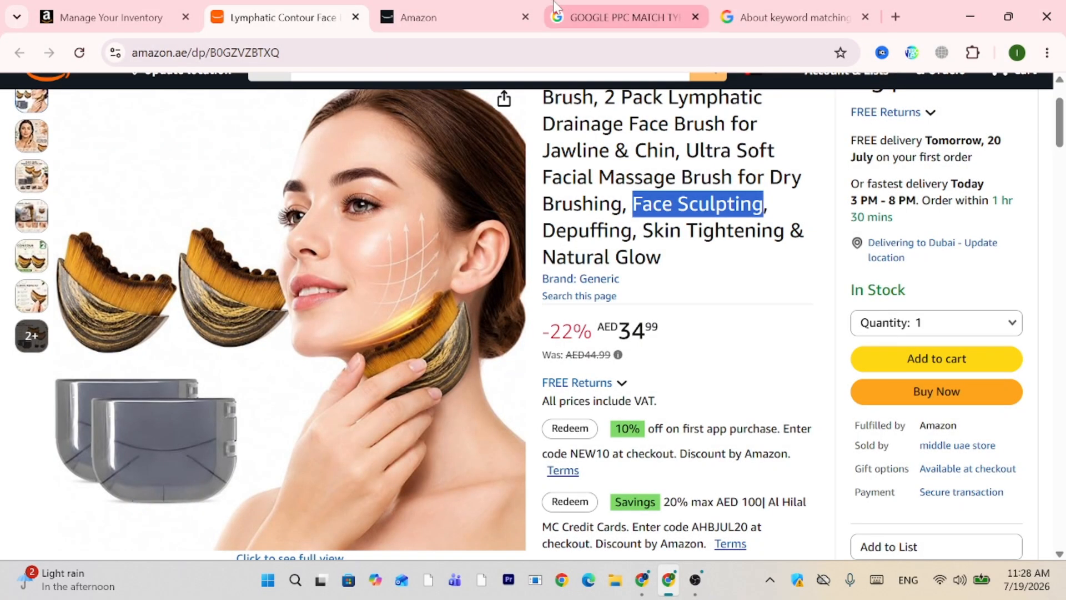
click(422, 17)
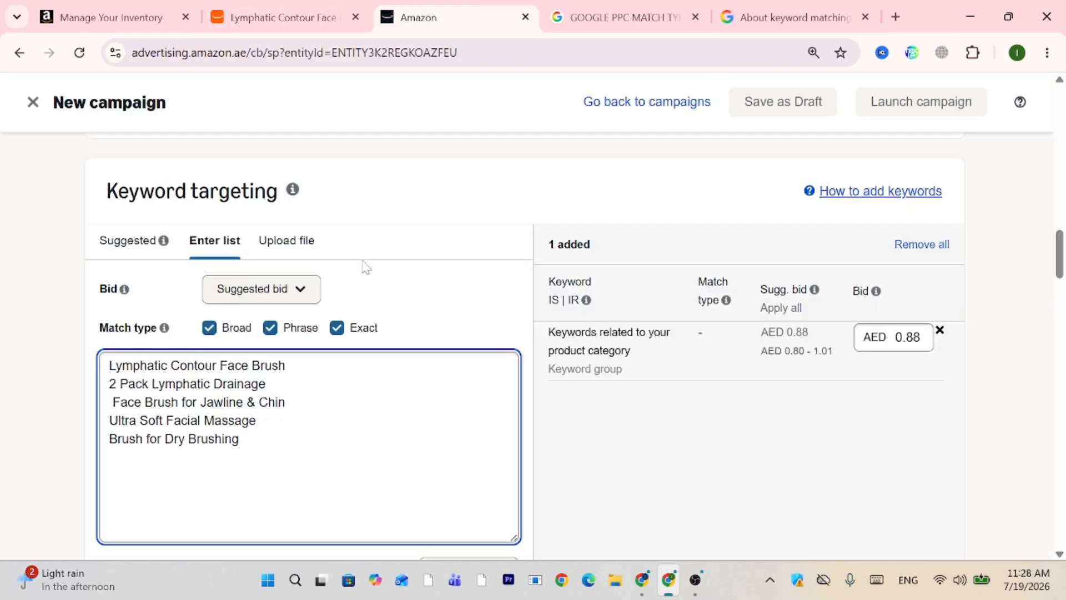
key(Return)
text(Face Sculpting)
click(283, 17)
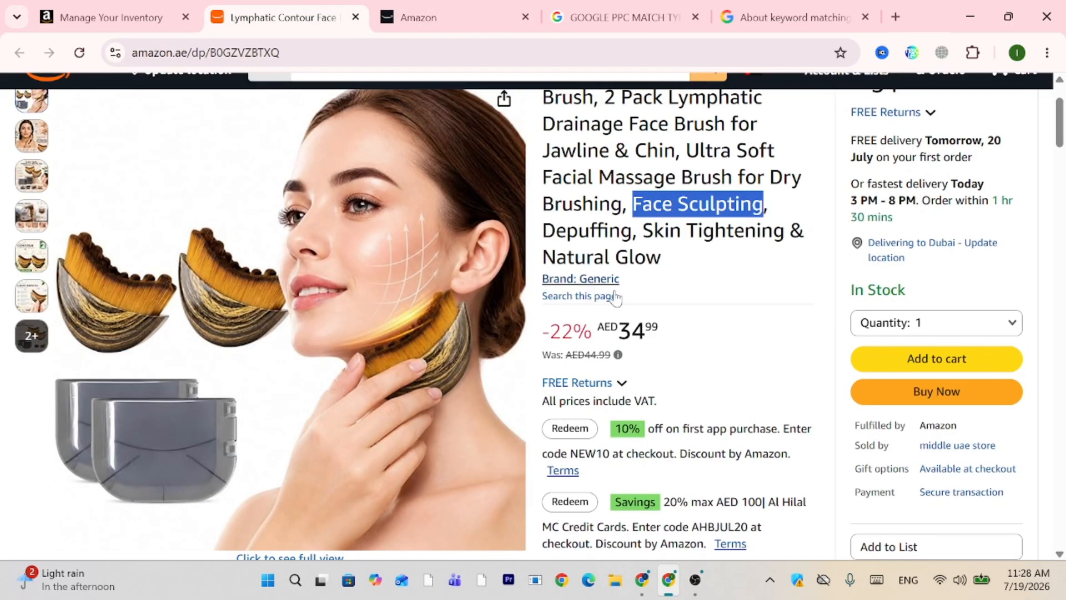
mouse_move(556, 231)
mouse_down()
mouse_move(678, 231)
mouse_move(661, 256)
mouse_up()
key(ctrl+c)
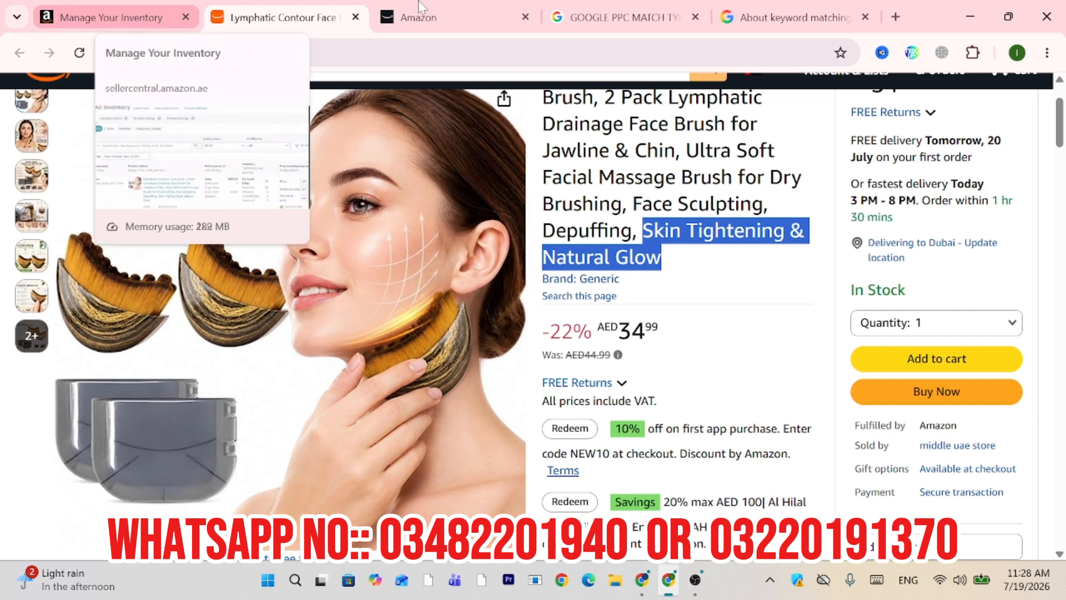
click(422, 17)
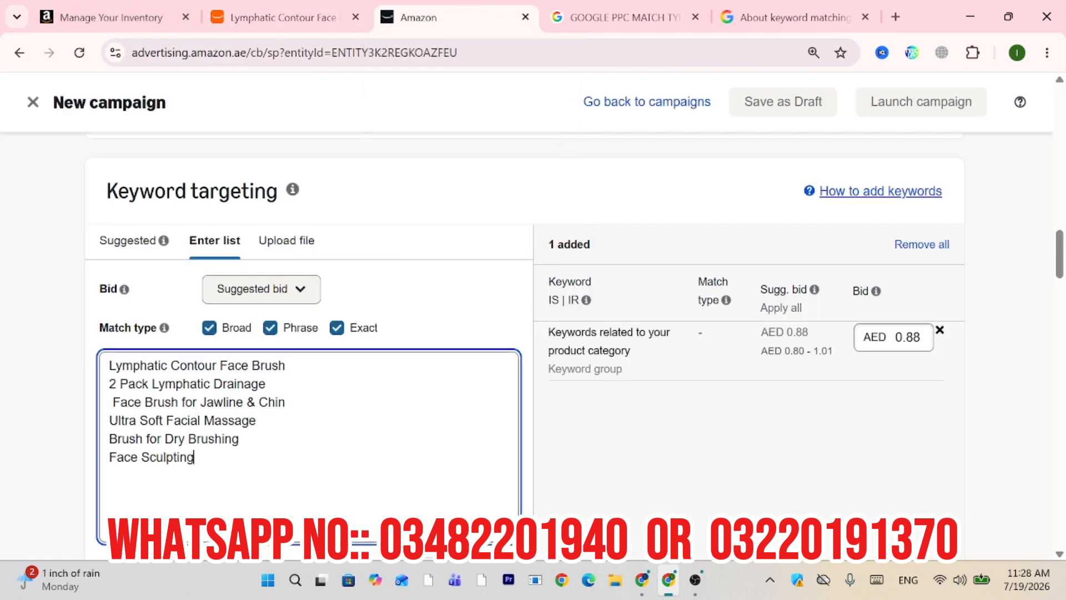
key(Return)
key(ctrl+v)
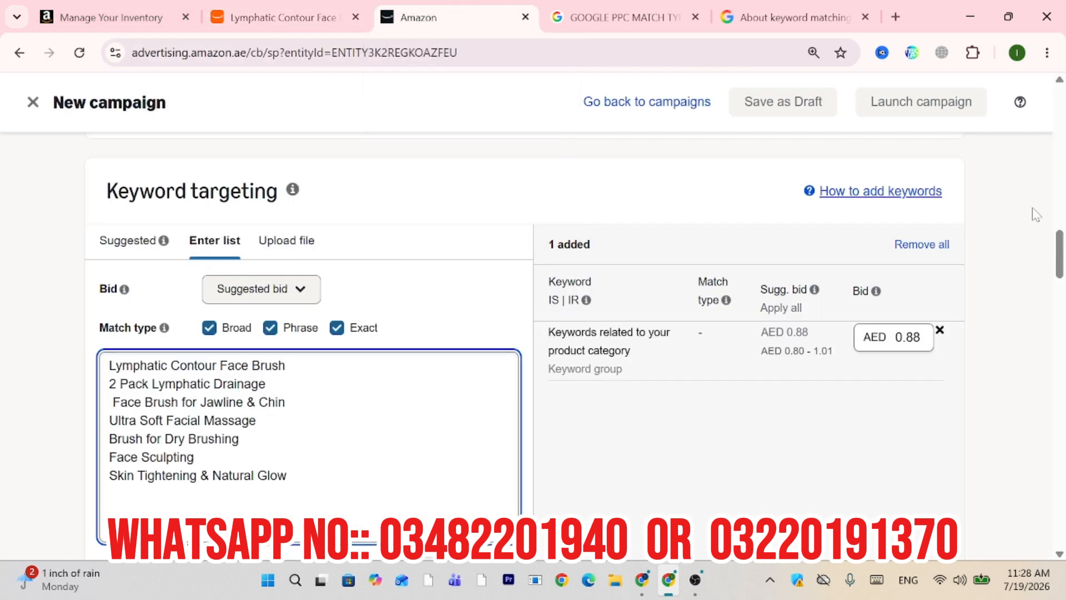
scroll(1061, 284, down, 2)
scroll(1061, 284, down, 3)
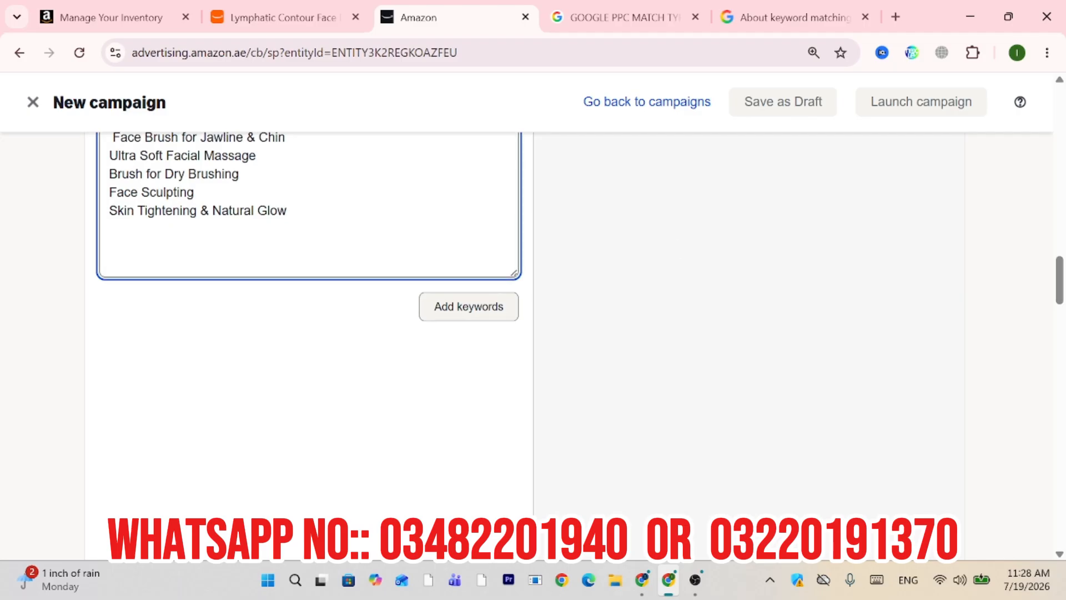
Add all 21 listed keywords in broad, phrase and exact match with an AED 1.41 alternate bid.
click(482, 305)
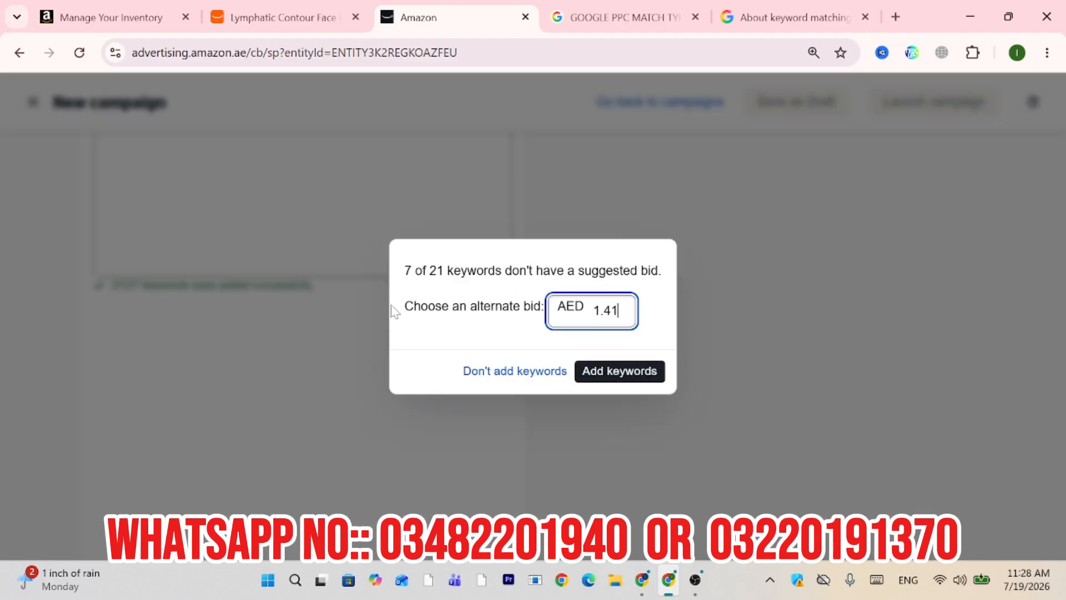
click(632, 373)
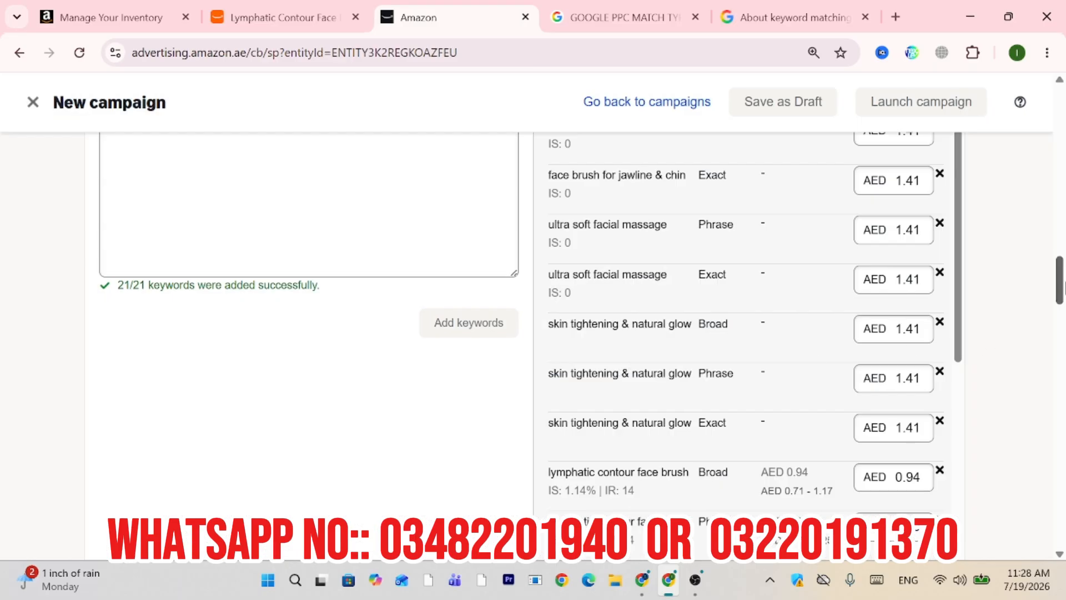
mouse_move(1065, 272)
mouse_down()
mouse_move(1060, 233)
mouse_move(1055, 258)
mouse_up()
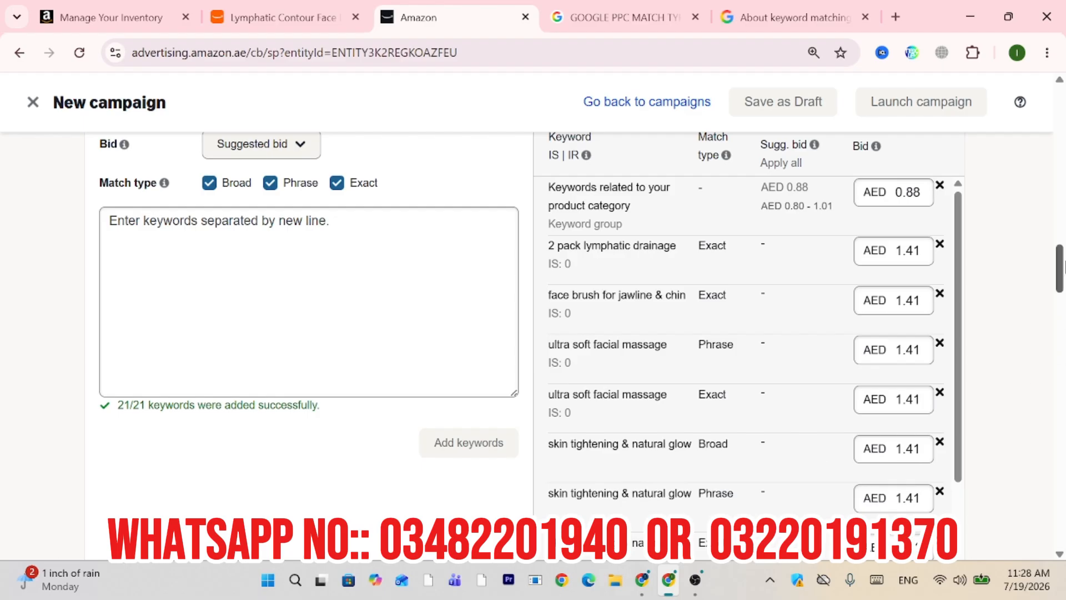
mouse_move(1061, 269)
mouse_down()
mouse_move(1064, 319)
mouse_move(1051, 251)
mouse_move(1047, 262)
mouse_up()
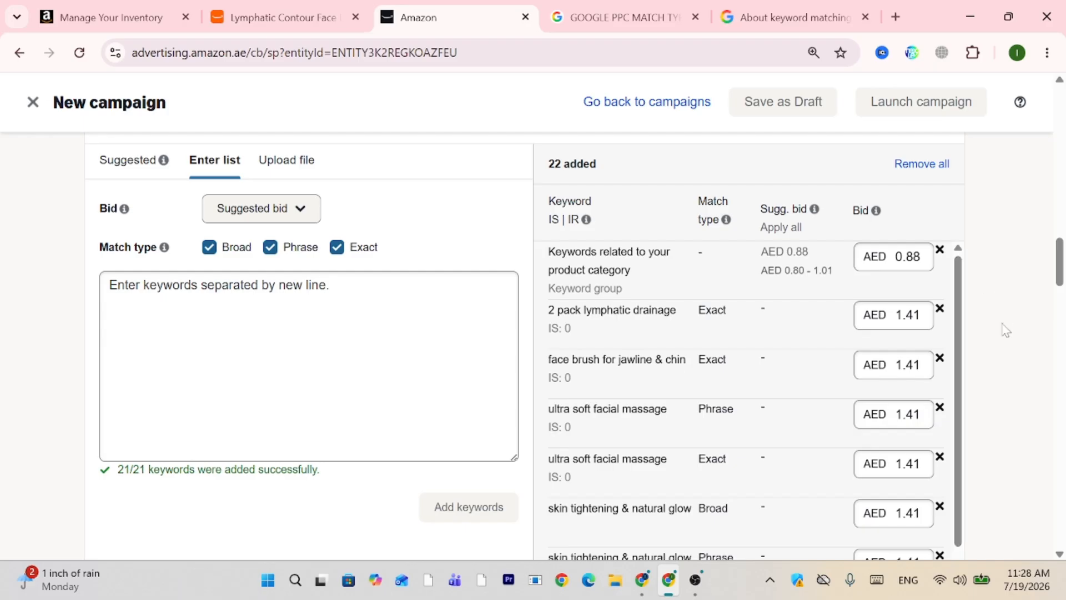
mouse_move(1061, 272)
mouse_down()
mouse_move(1062, 331)
mouse_move(1061, 291)
mouse_up()
scroll(986, 159, up, 3)
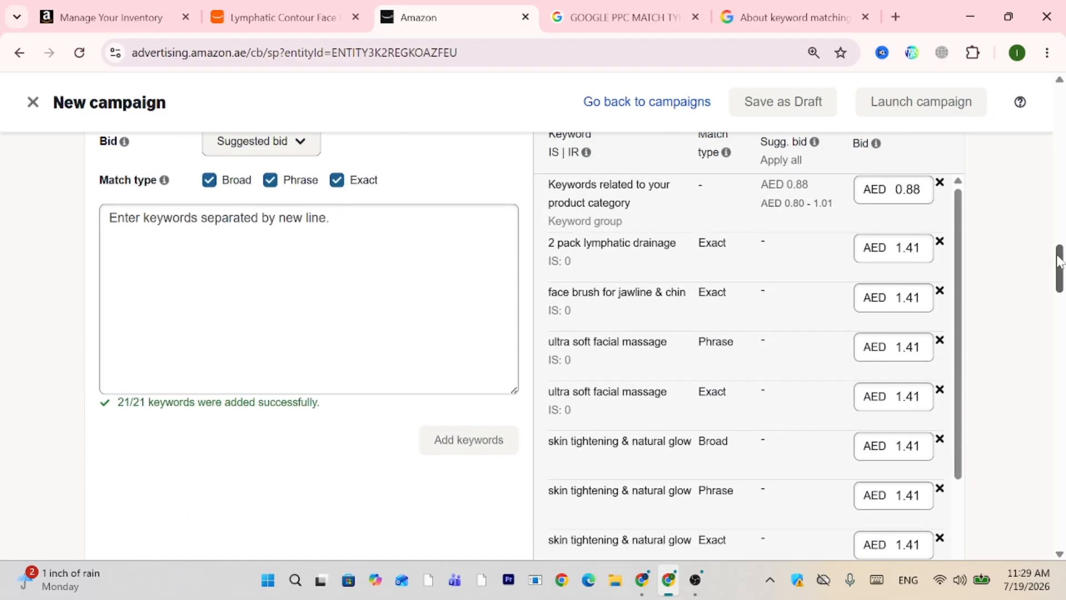
drag(887, 217, 879, 217)
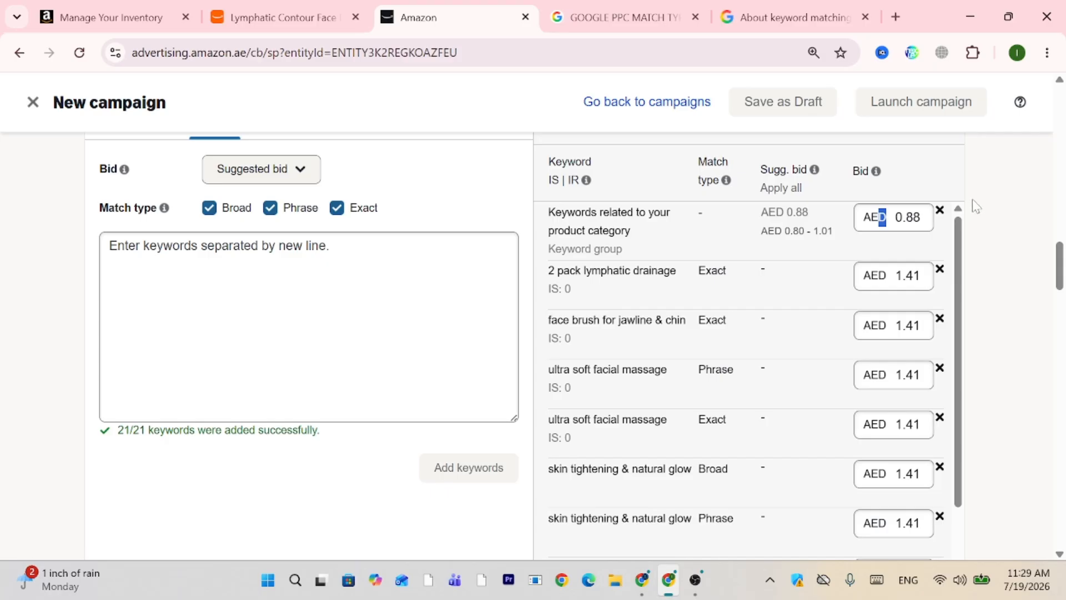
click(1006, 208)
drag(1055, 253, 1063, 344)
scroll(440, 334, up, 5)
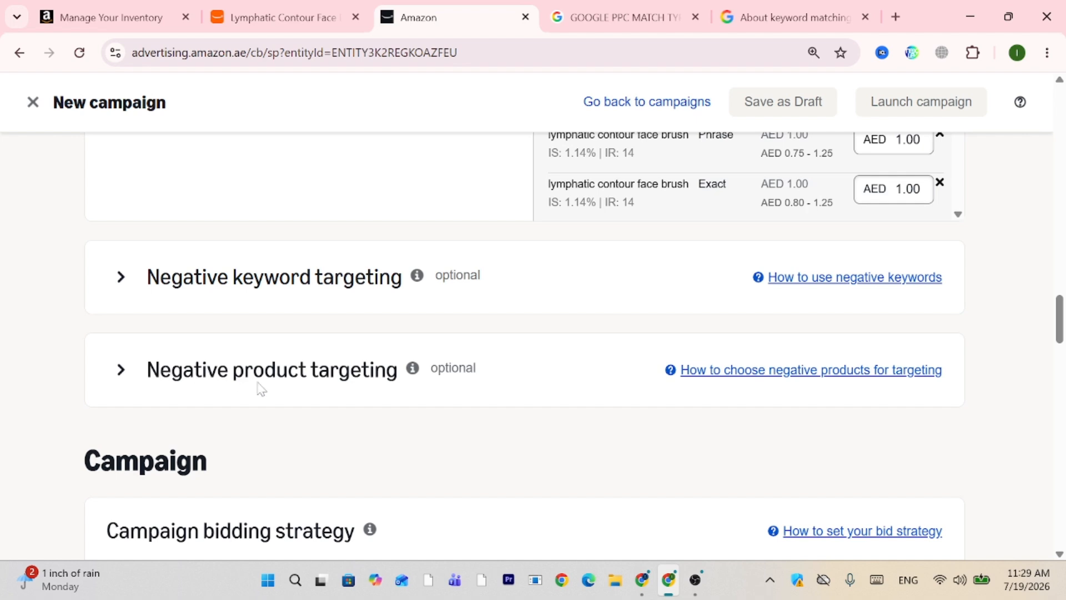
scroll(340, 388, down, 3)
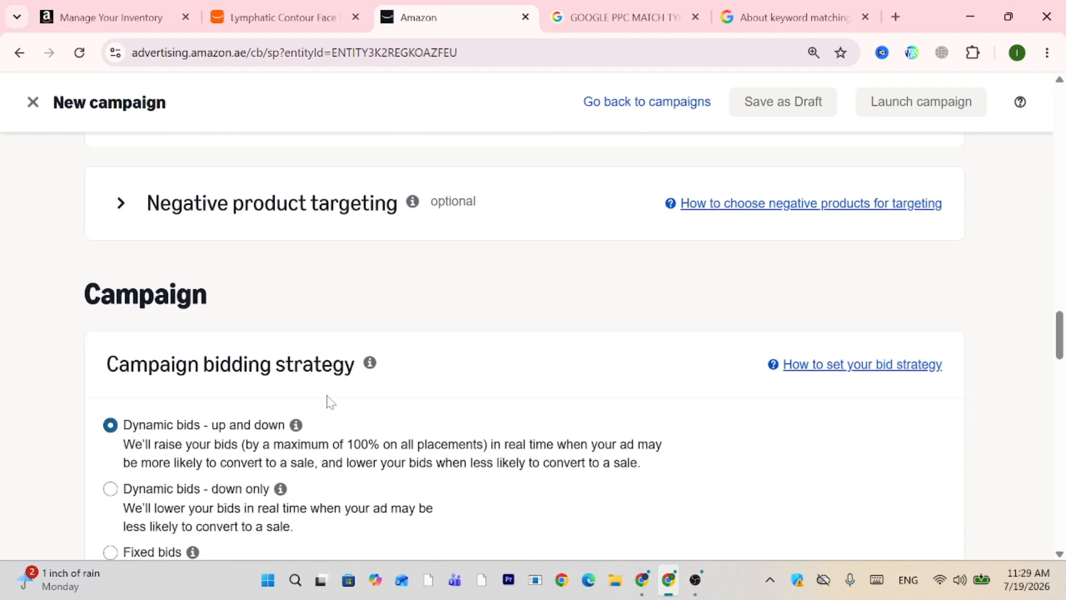
scroll(331, 401, down, 2)
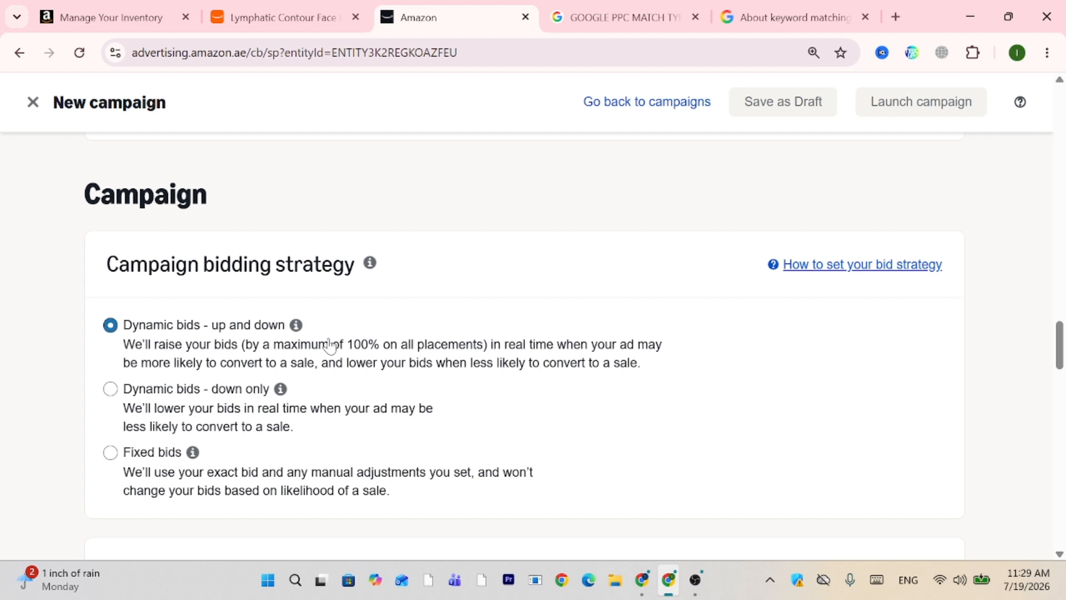
scroll(331, 346, down, 1)
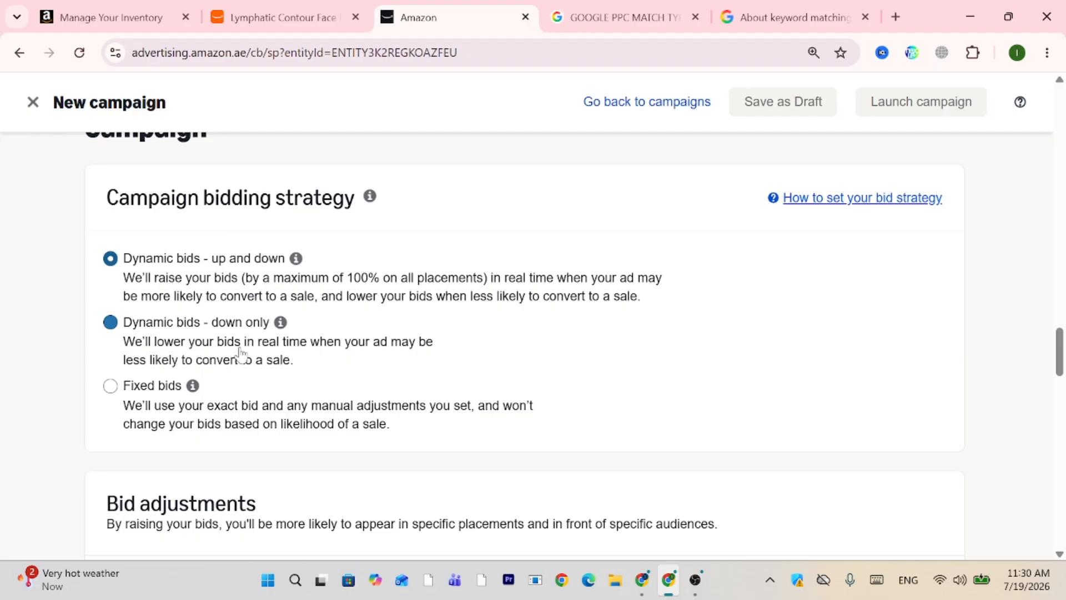
scroll(277, 383, down, 1)
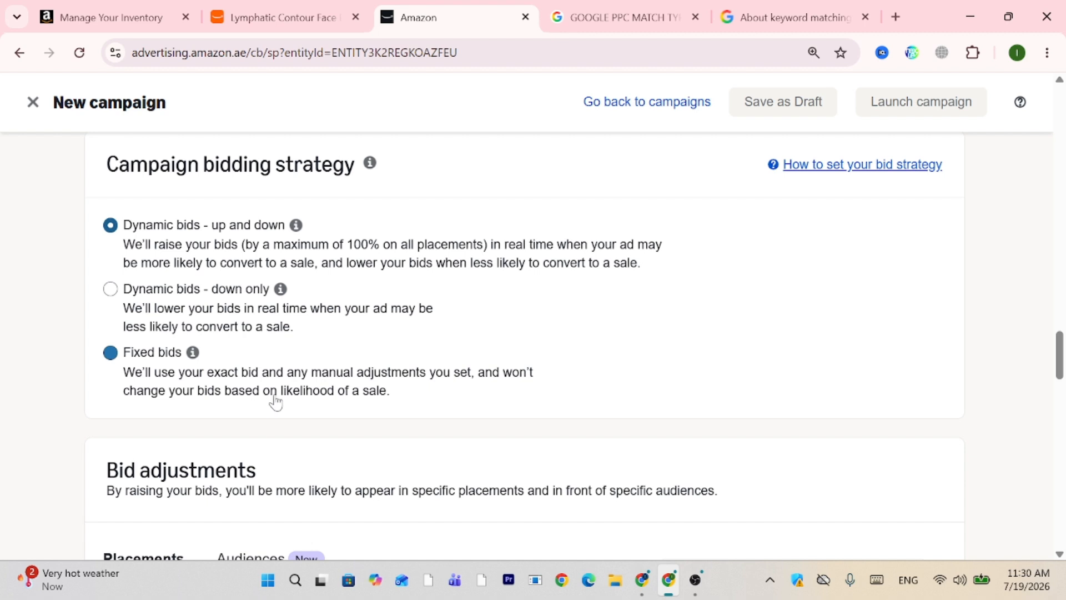
scroll(419, 391, down, 1)
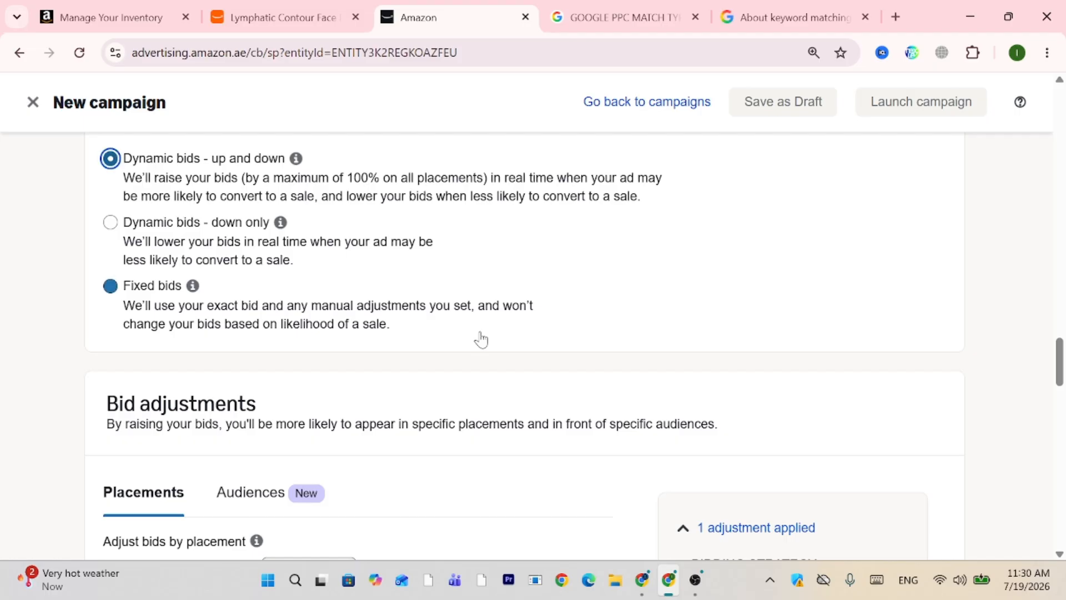
key(Down)
key(Down)
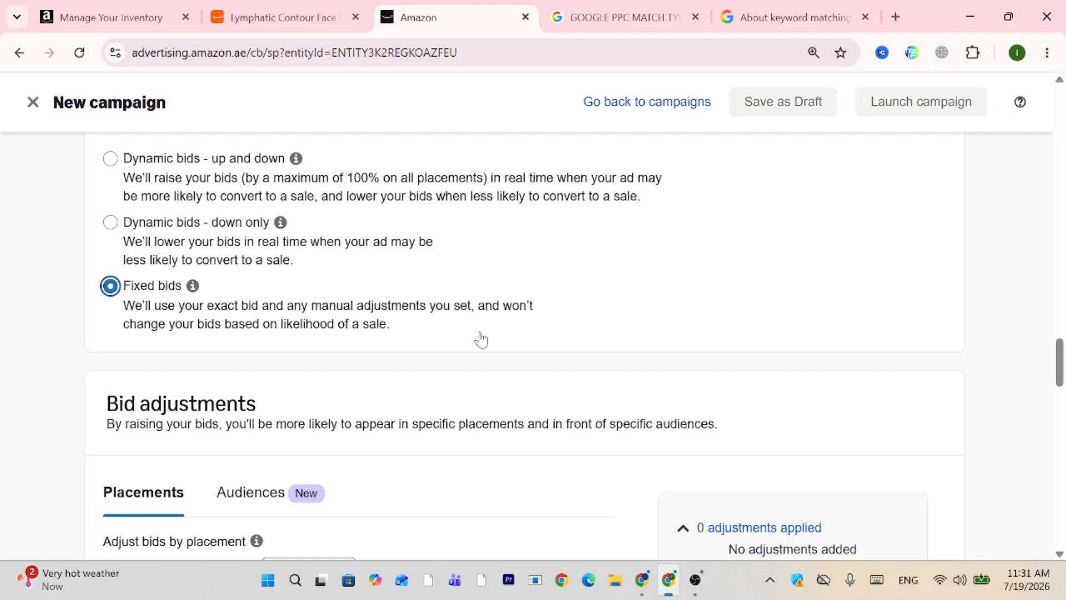
click(119, 179)
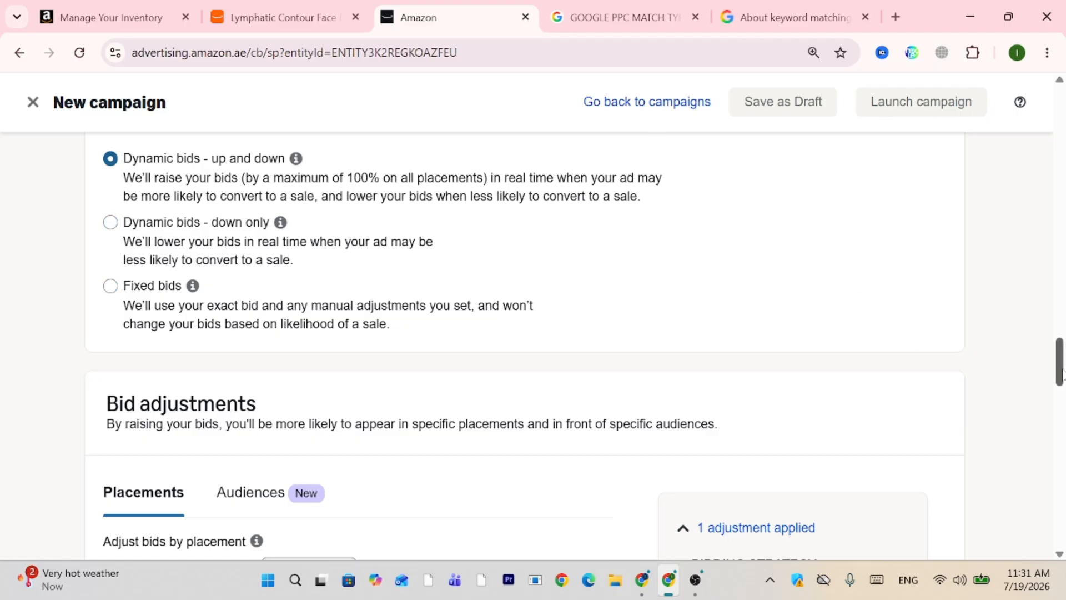
drag(1062, 373, 1064, 395)
Enter placement adjustments: Top of search 100%, Rest of search 50%, Product pages 50%.
click(314, 363)
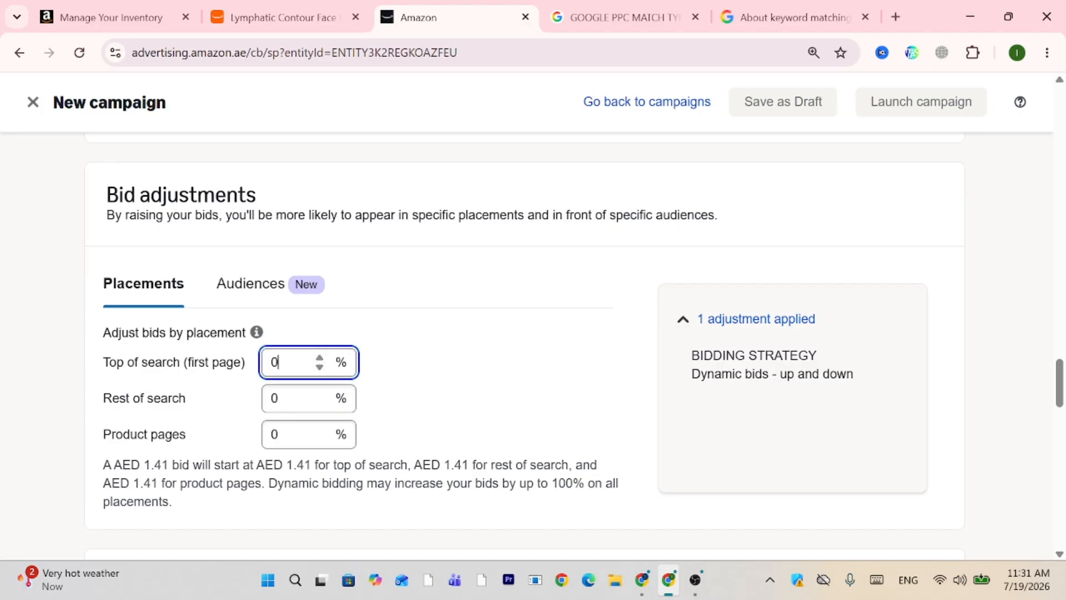
text(100)
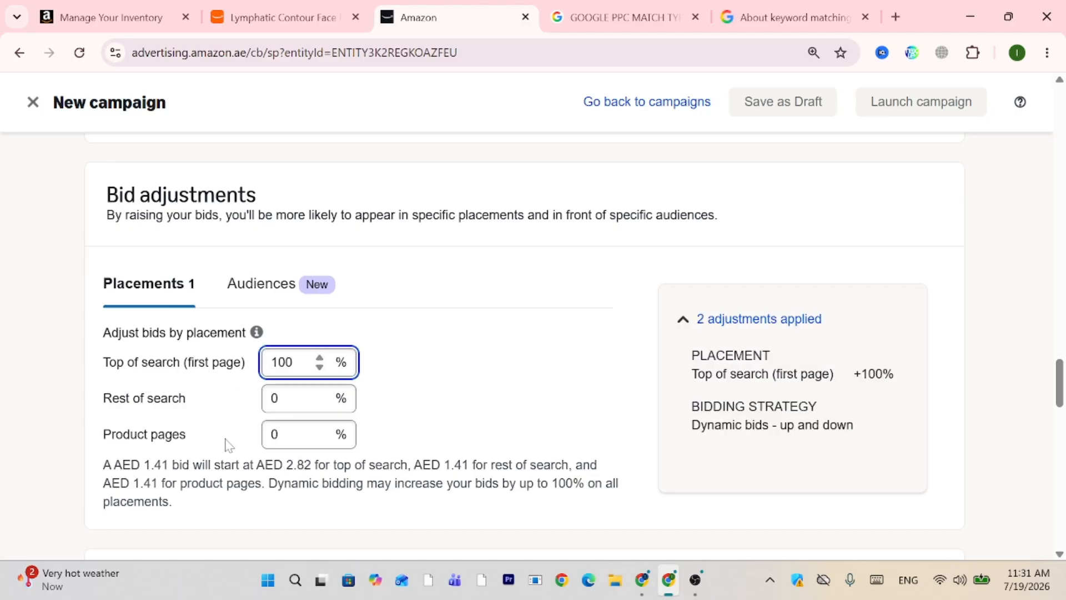
click(285, 399)
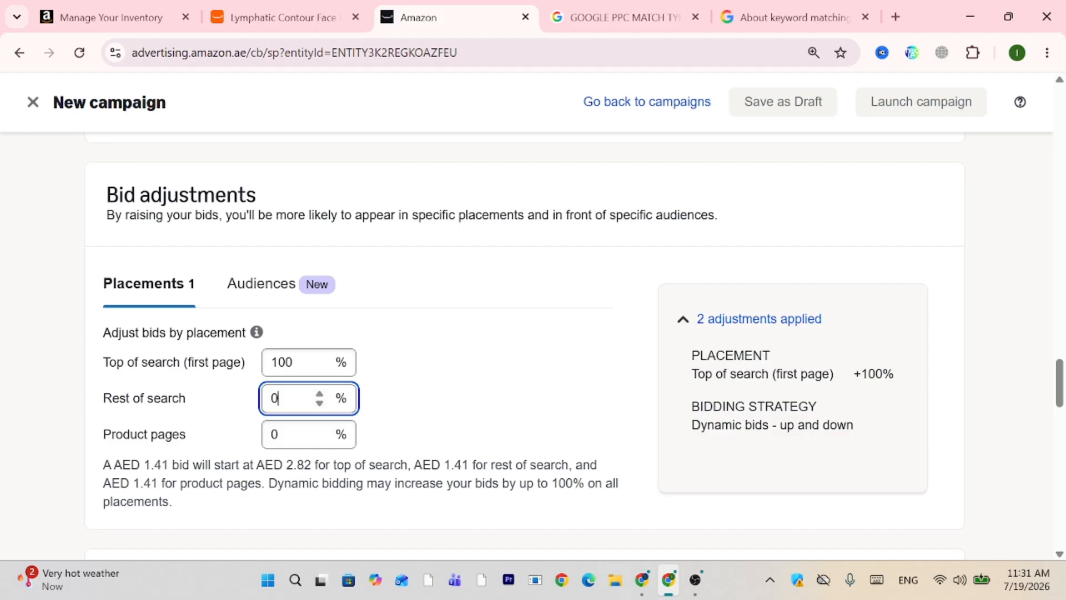
text(50)
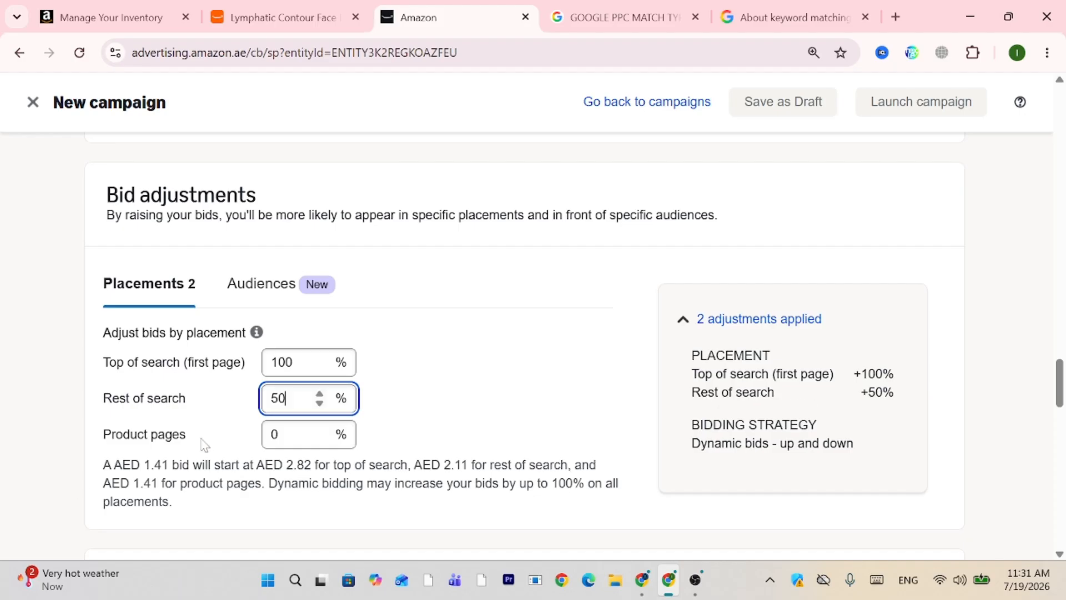
click(276, 435)
text(50)
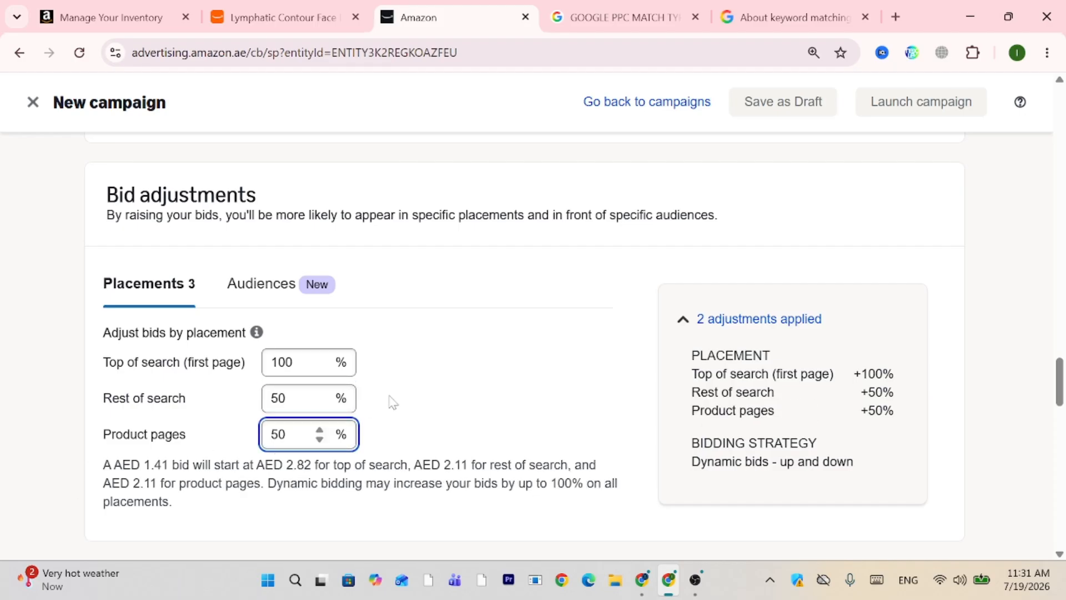
click(393, 401)
scroll(392, 401, down, 4)
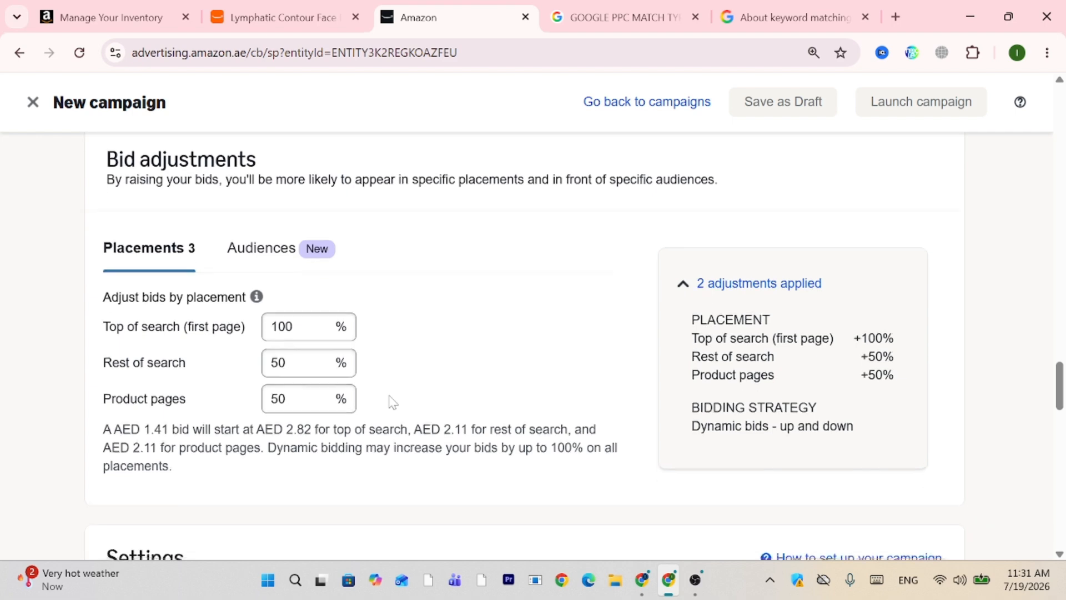
scroll(392, 401, up, 2)
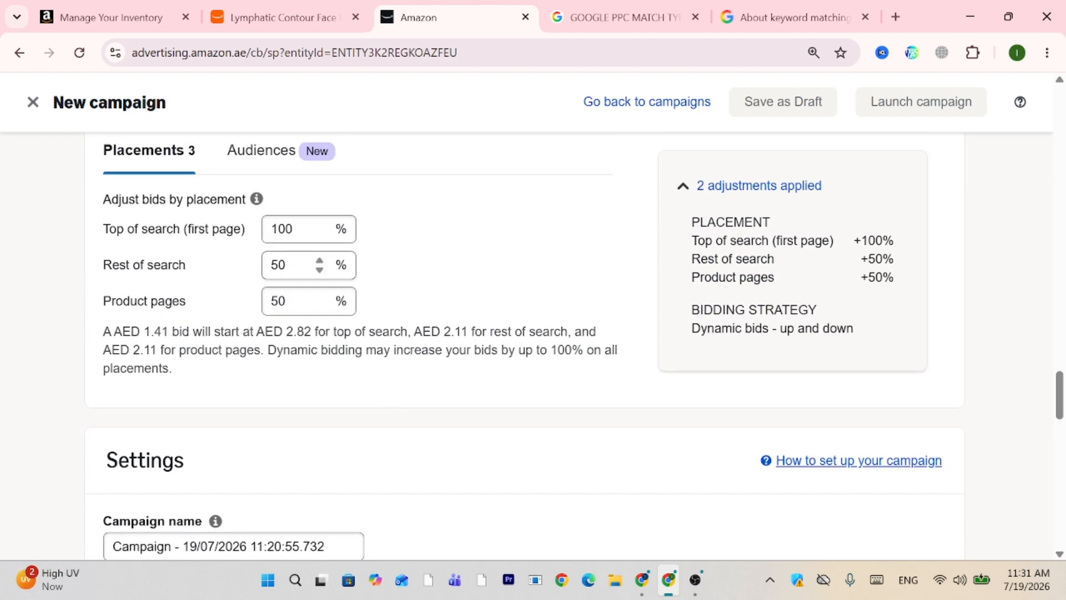
Correct Rest of search to 70% and Product pages to 60%.
drag(286, 265, 257, 265)
text(070)
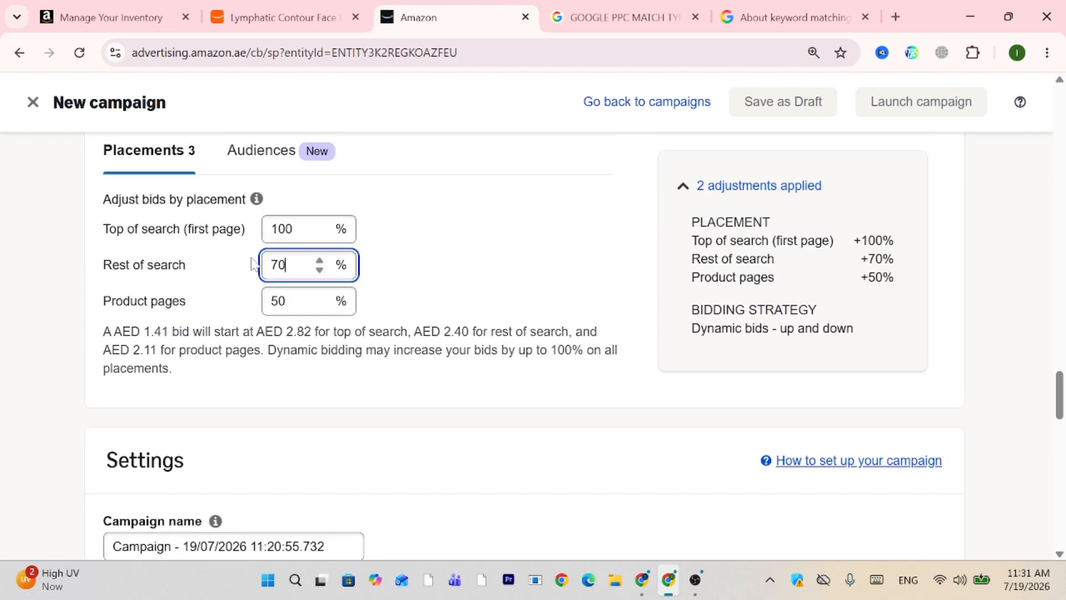
click(279, 301)
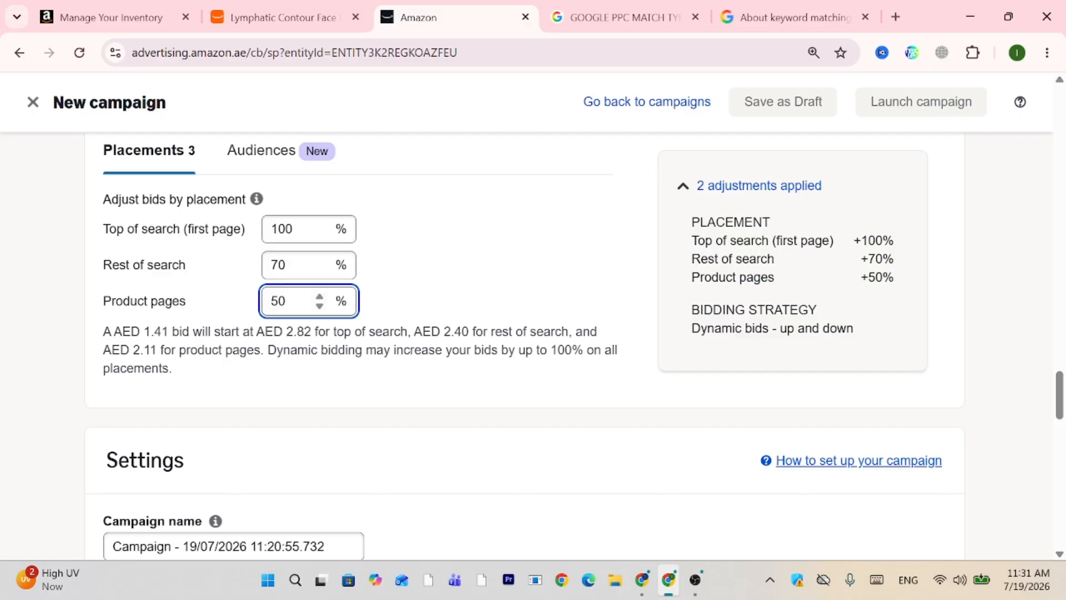
key(BackSpace)
key(BackSpace)
text(60)
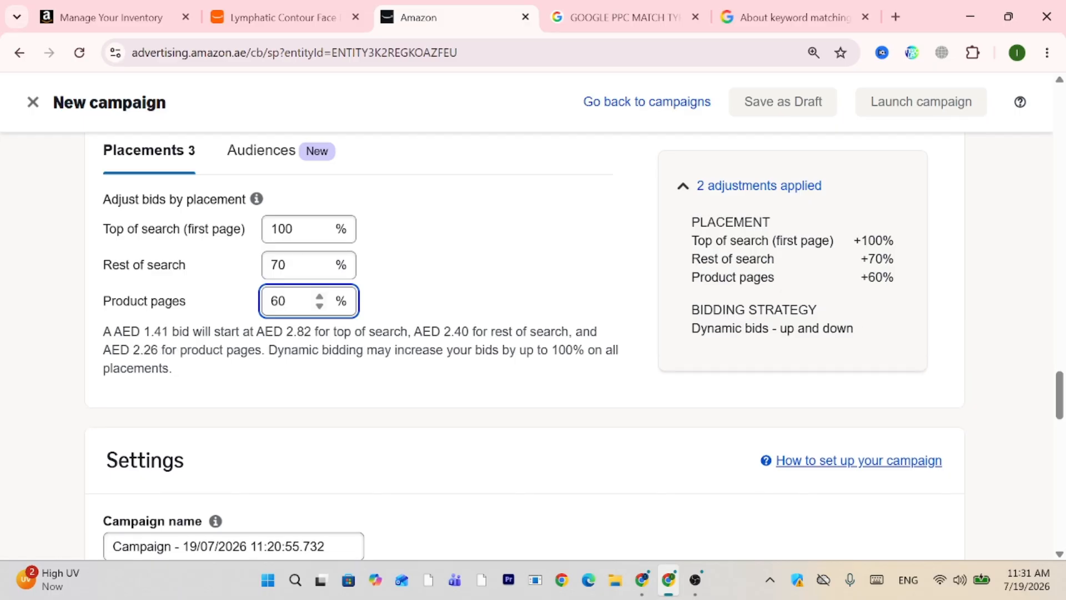
click(428, 285)
scroll(428, 286, down, 3)
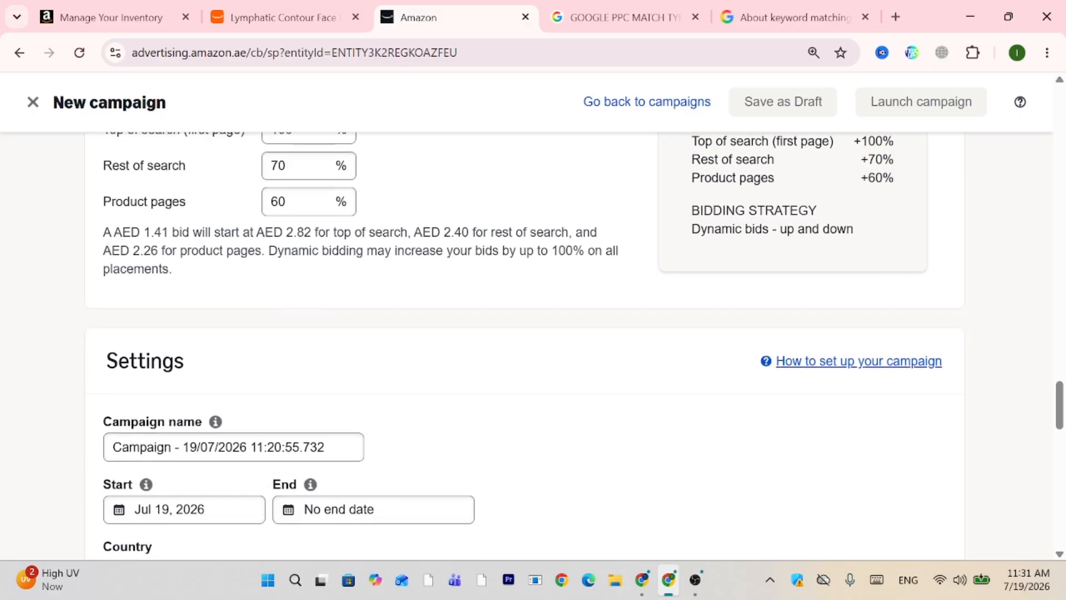
Replace the default campaign name with the seller's manual PPC campaign name.
scroll(428, 286, down, 5)
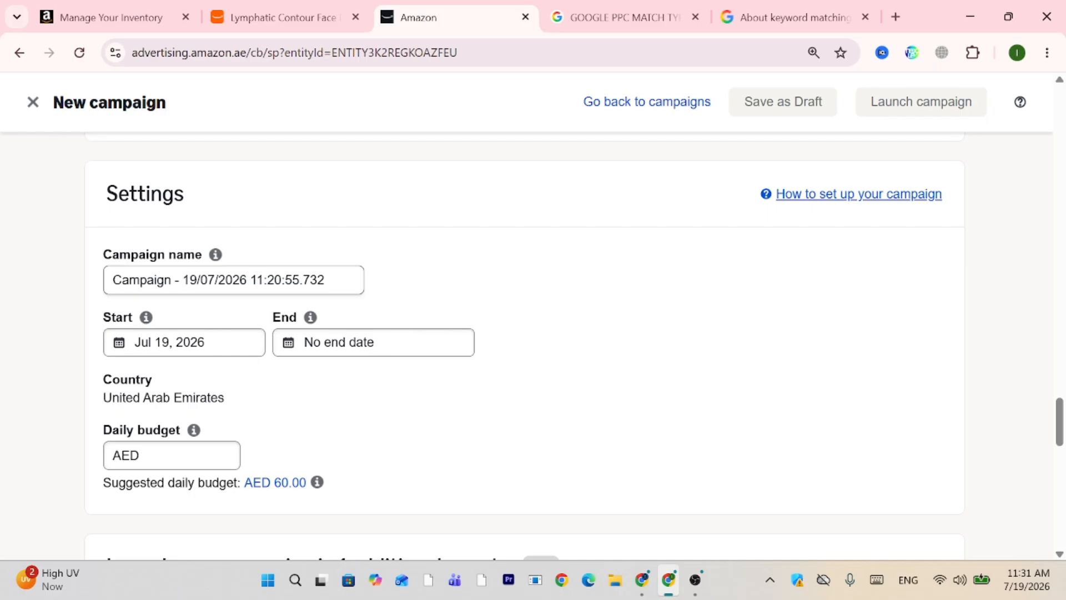
drag(340, 282, 17, 287)
text(Skin Tightening & Natural Glow)
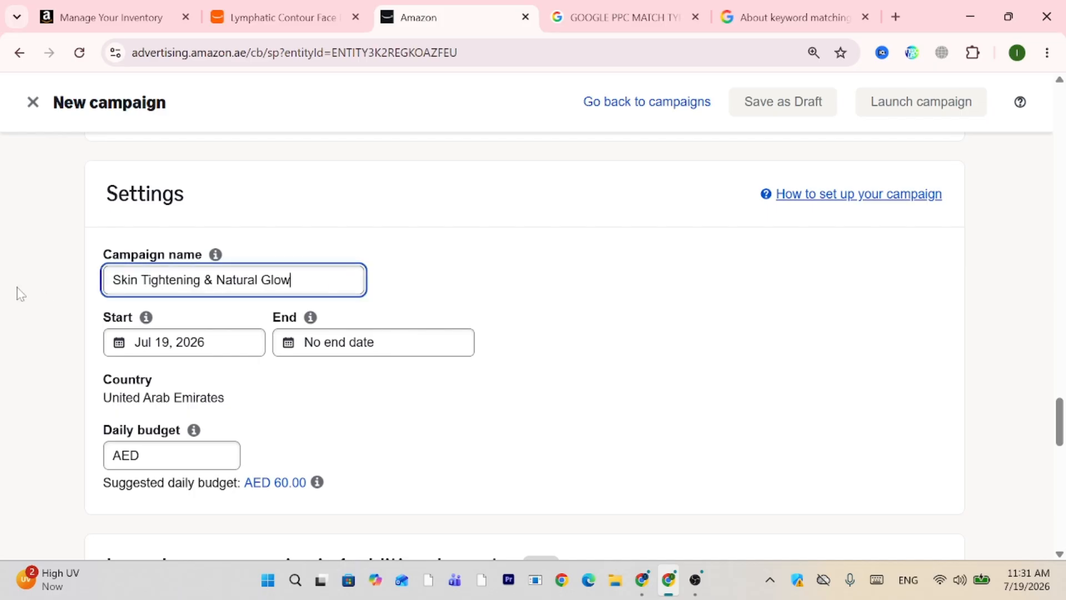
triple_click(109, 287)
key(BackSpace)
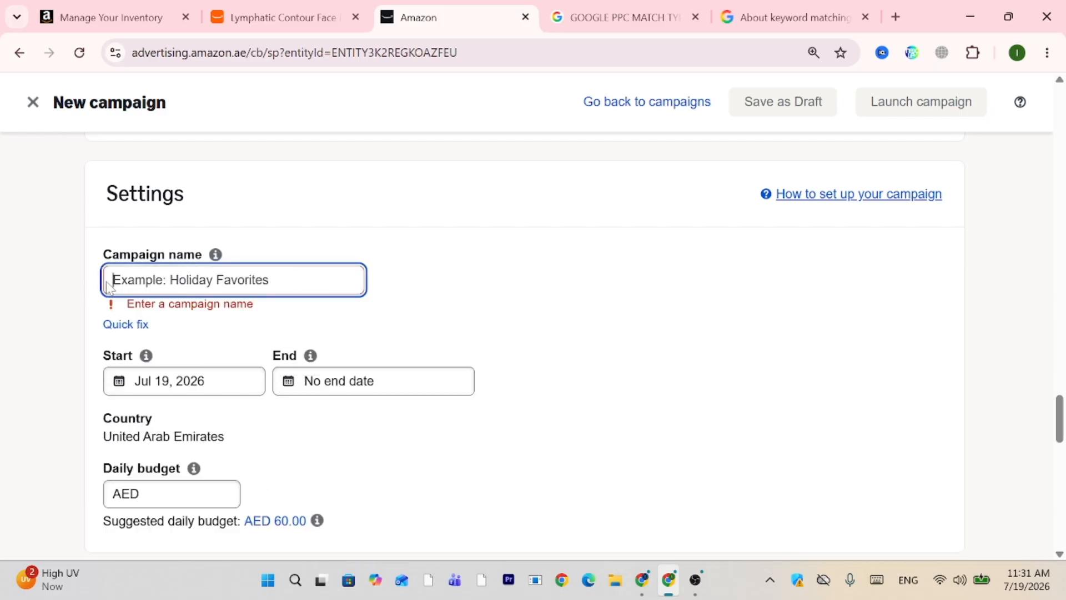
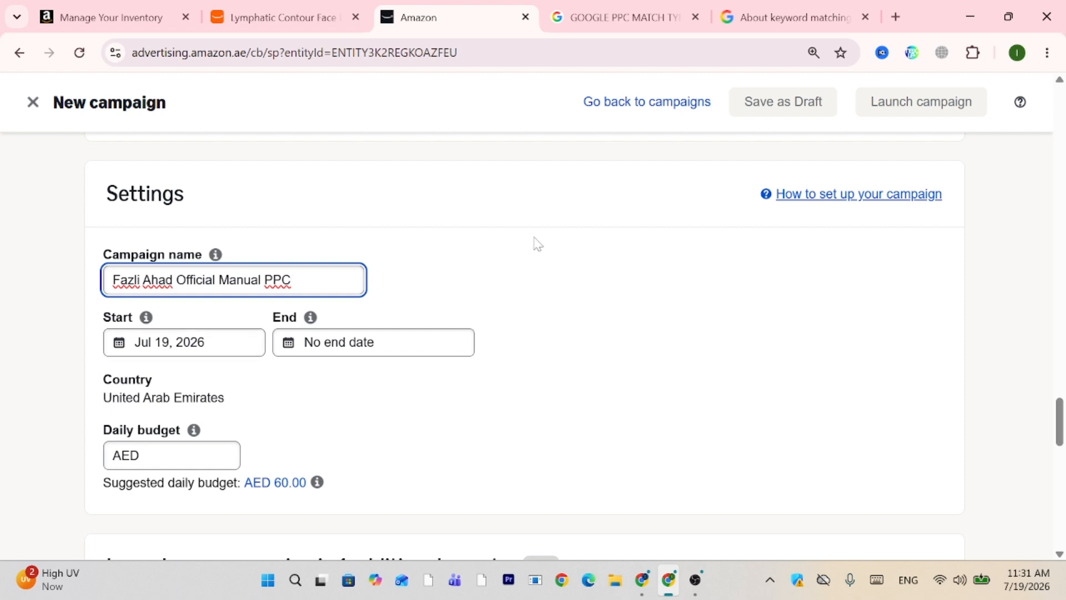
click(655, 247)
Set the campaign's daily budget to AED 30.00.
scroll(656, 248, down, 1)
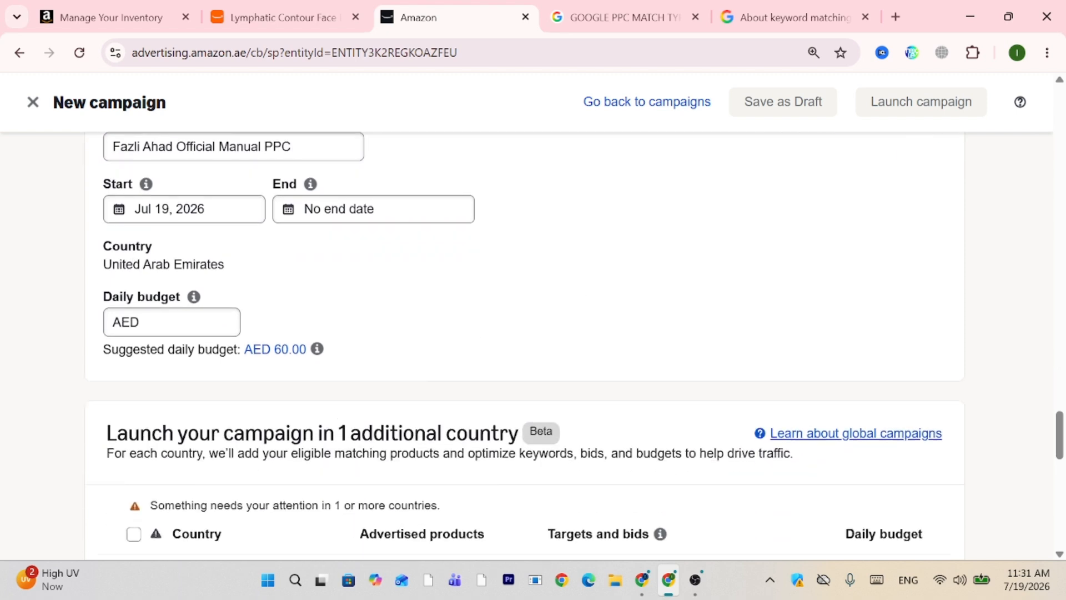
click(178, 322)
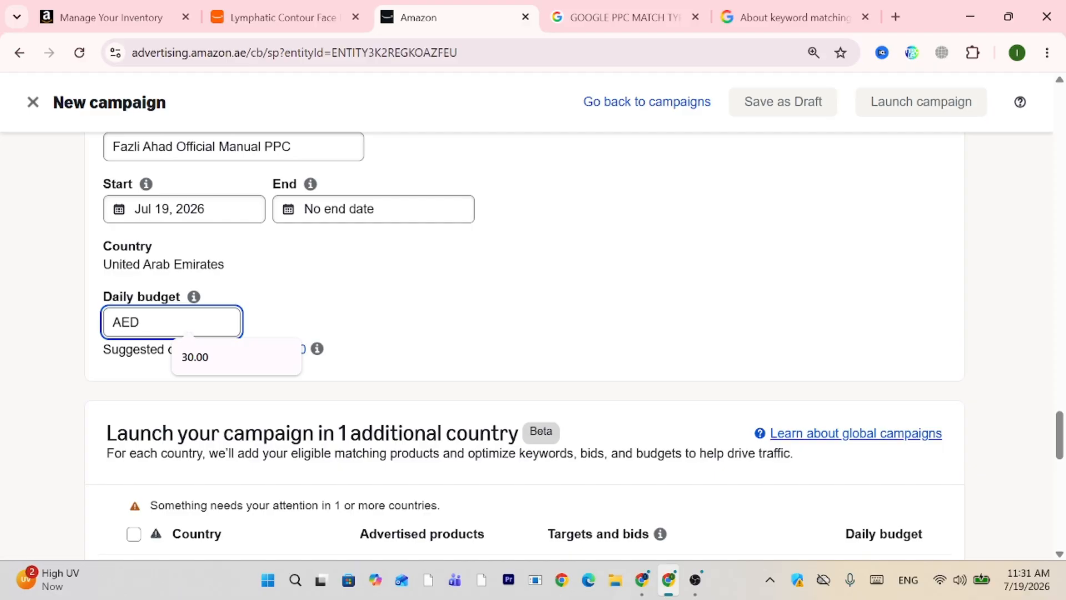
text(30)
click(429, 293)
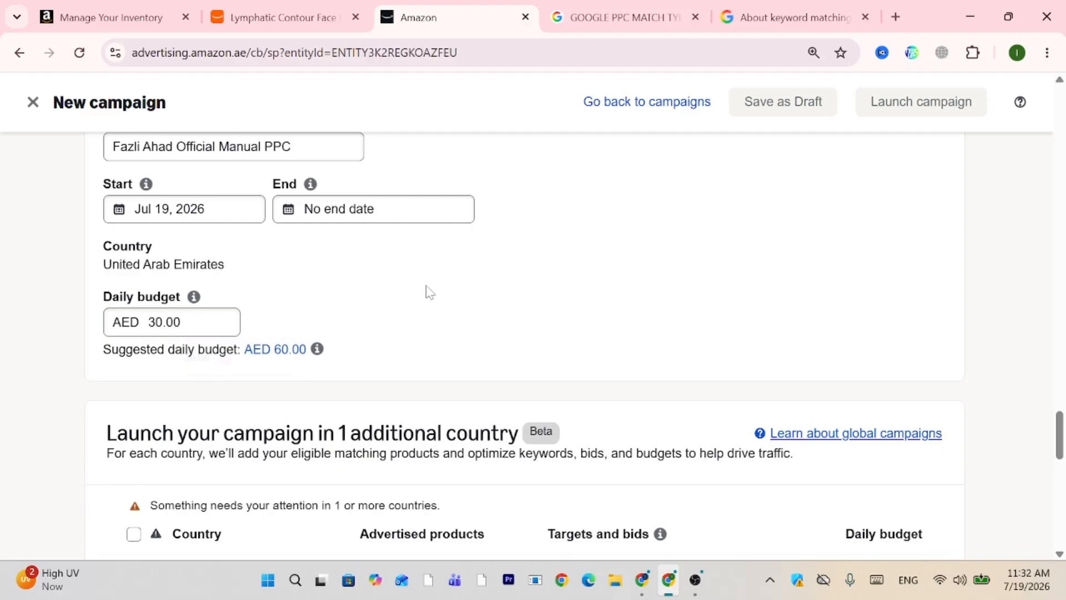
scroll(429, 293, down, 4)
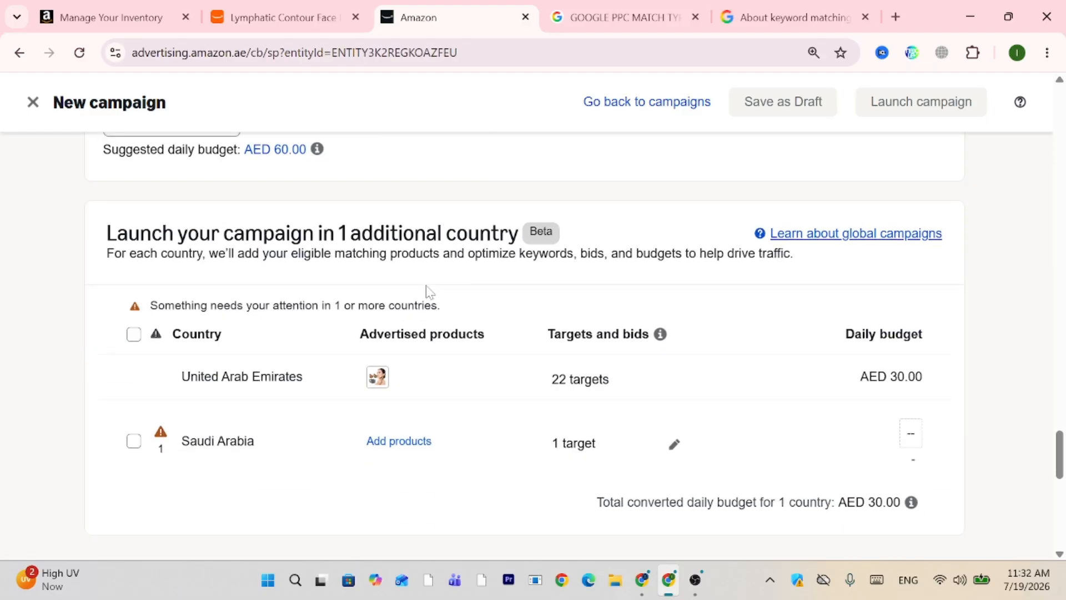
scroll(429, 293, down, 9)
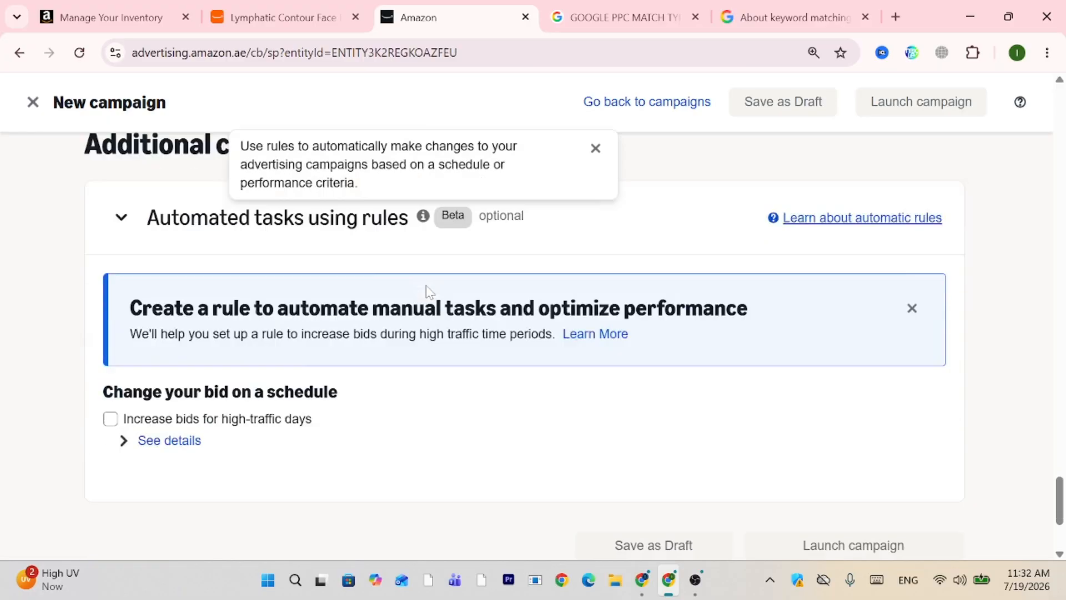
scroll(428, 294, up, 3)
scroll(429, 292, up, 5)
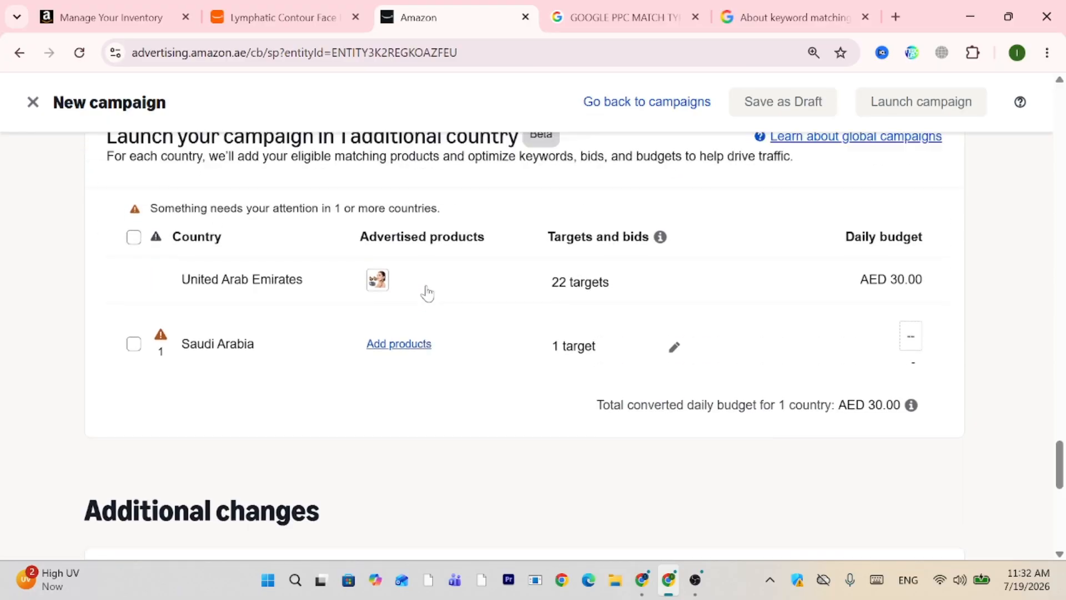
scroll(428, 289, up, 1)
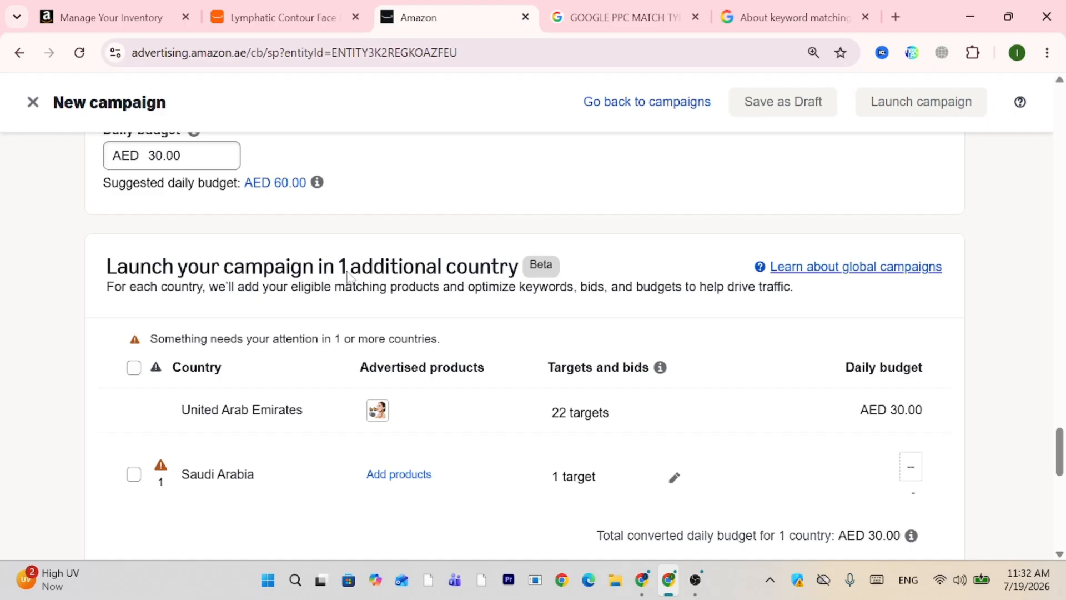
click(133, 369)
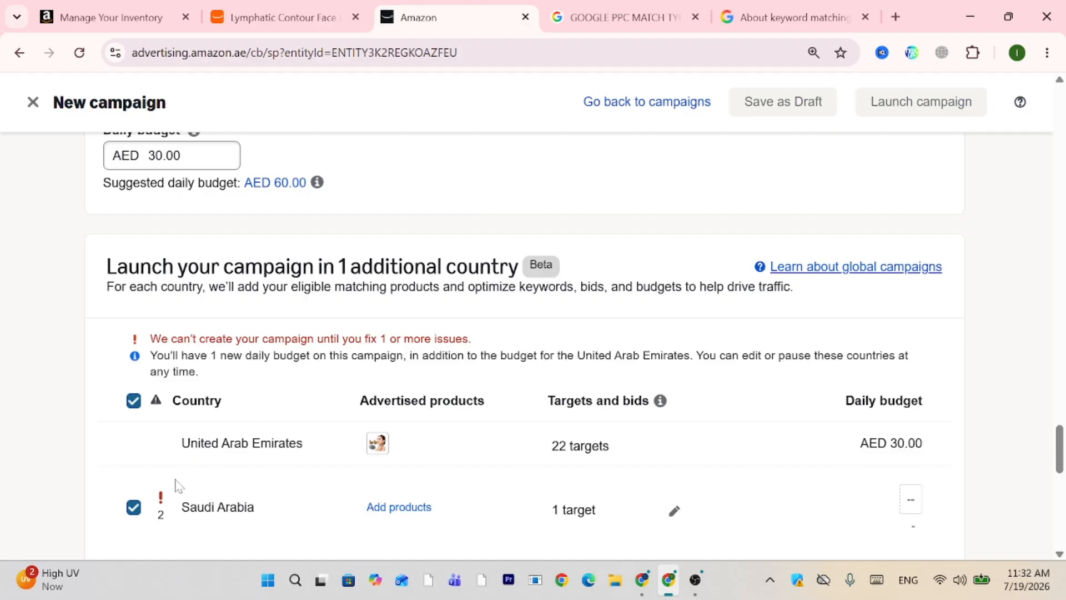
click(134, 507)
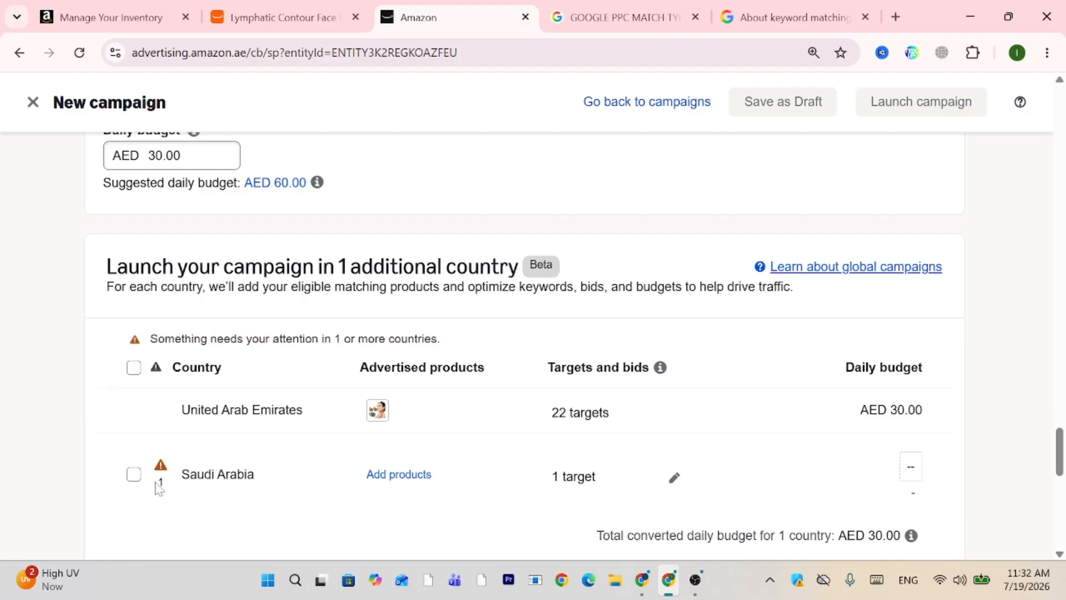
scroll(316, 394, down, 1)
scroll(316, 395, down, 1)
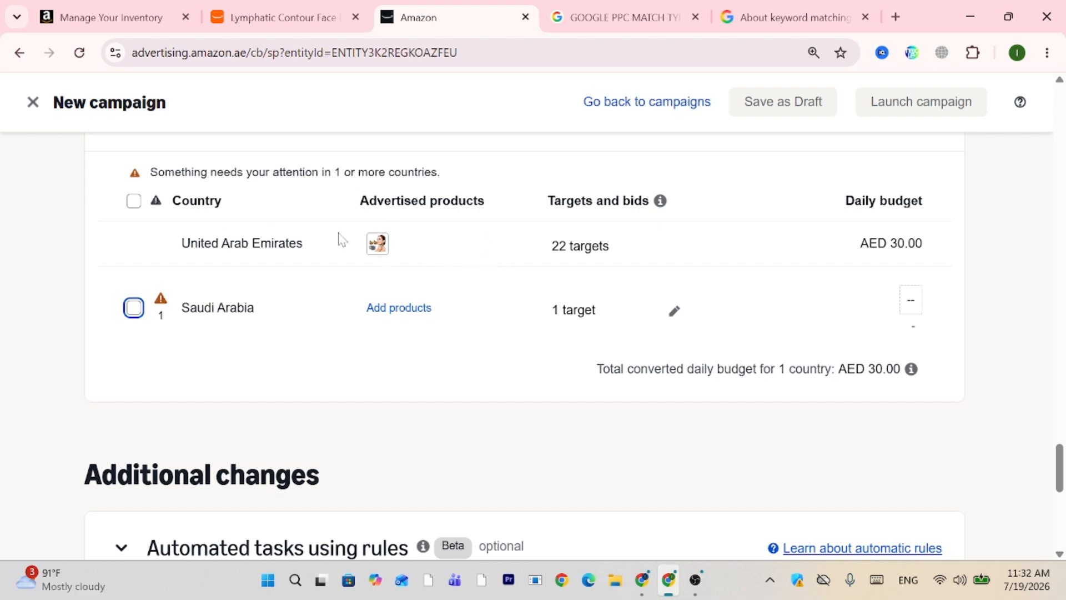
scroll(234, 245, down, 4)
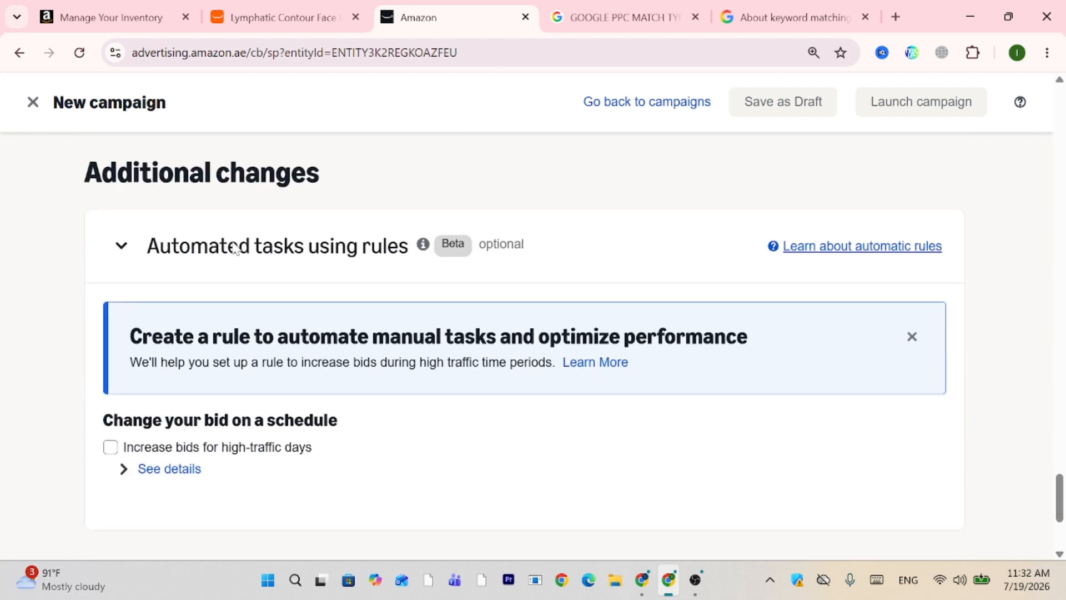
scroll(233, 245, down, 2)
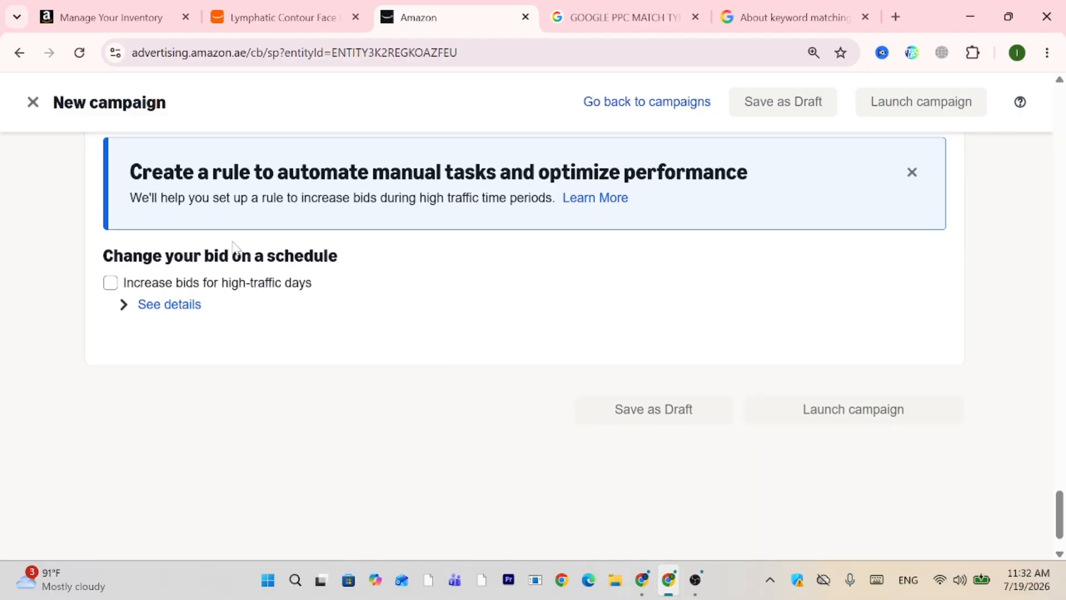
Enable 'Increase bids for high-traffic days' and review its +1% rule for 19–26 Jul 2026.
click(151, 282)
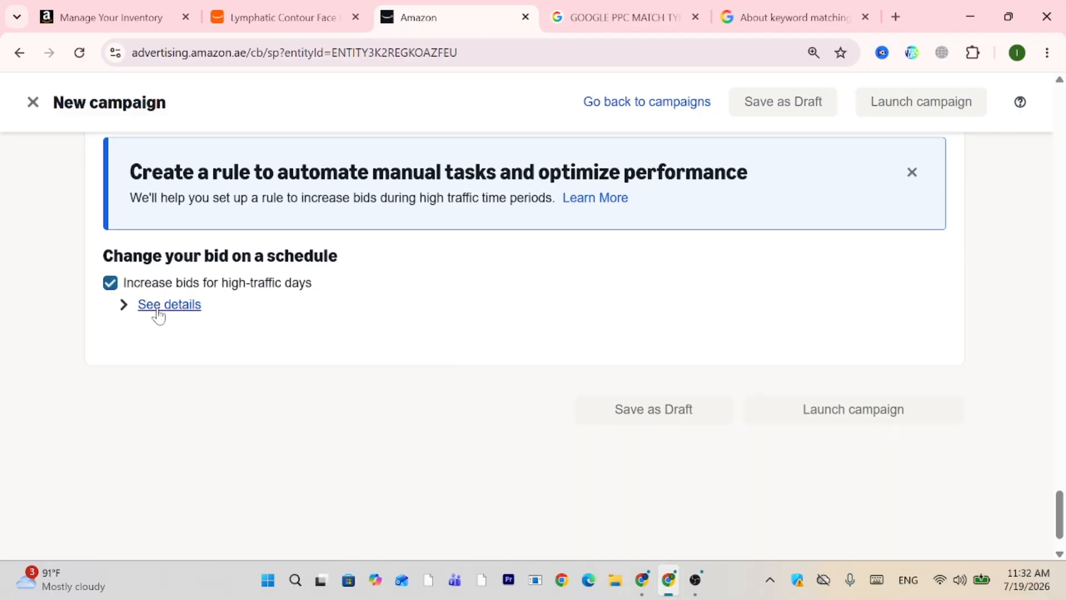
click(157, 309)
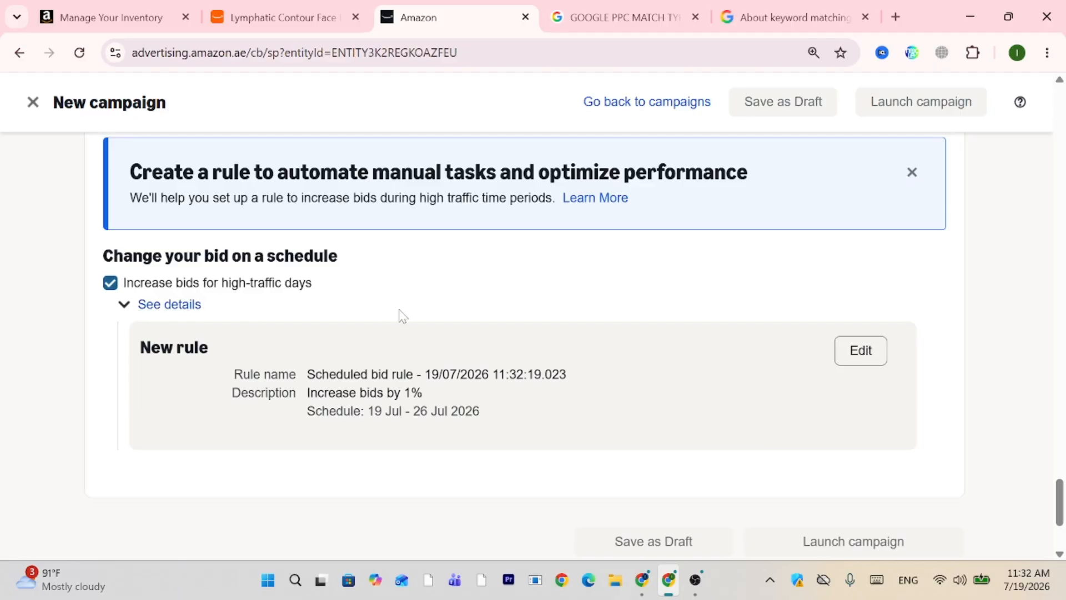
scroll(398, 311, down, 2)
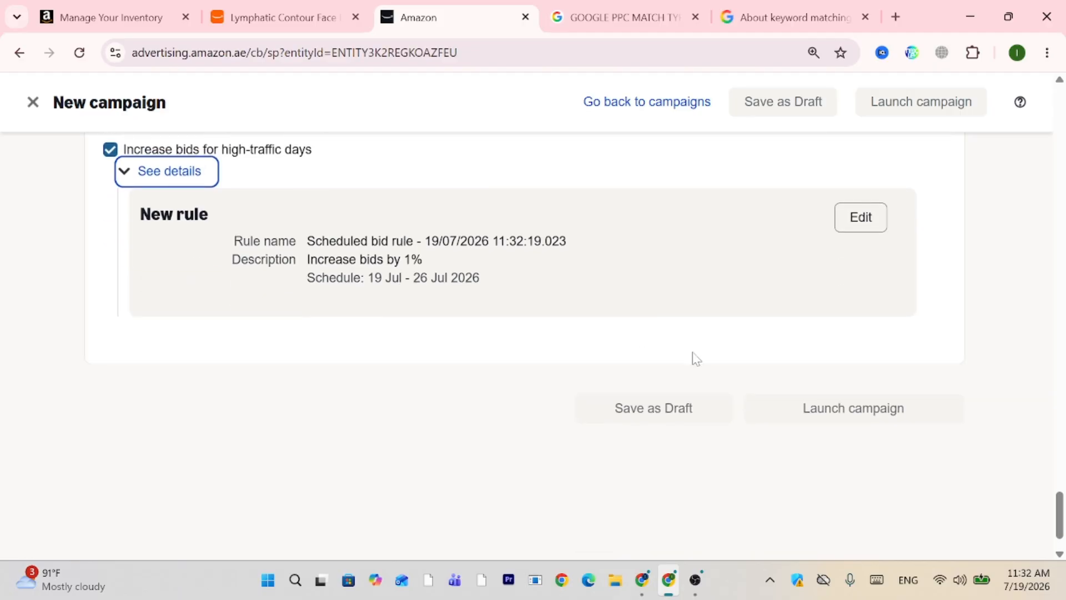
double_click(835, 409)
click(875, 413)
scroll(818, 278, up, 2)
scroll(818, 278, up, 10)
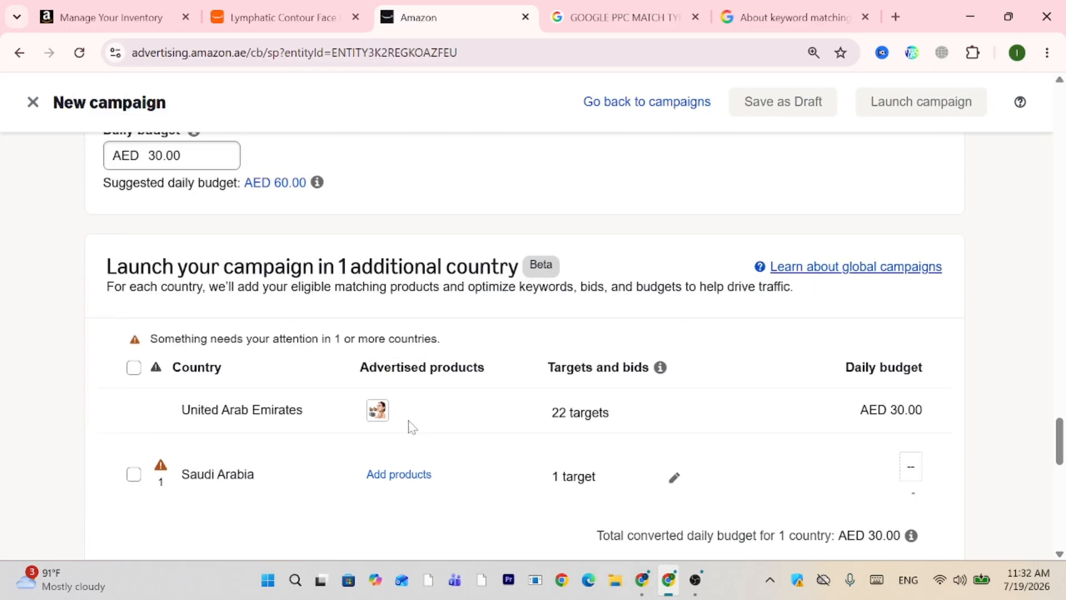
Exclude Saudi Arabia from the extra launch countries, leaving only the UAE at AED 30.00 daily.
click(135, 369)
scroll(733, 417, down, 10)
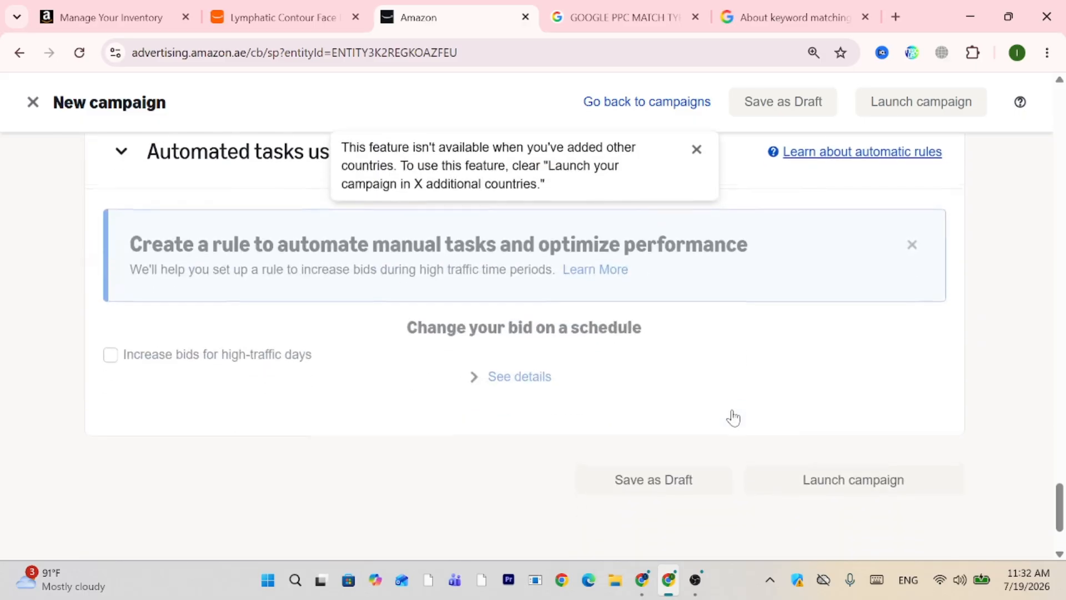
scroll(733, 417, up, 6)
mouse_move(374, 479)
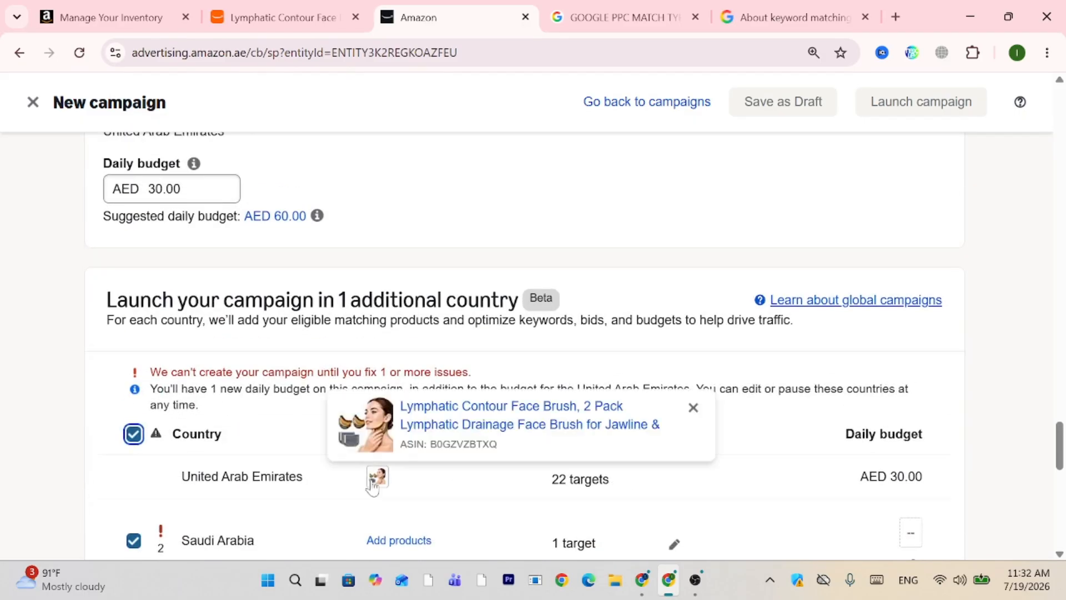
scroll(374, 479, down, 2)
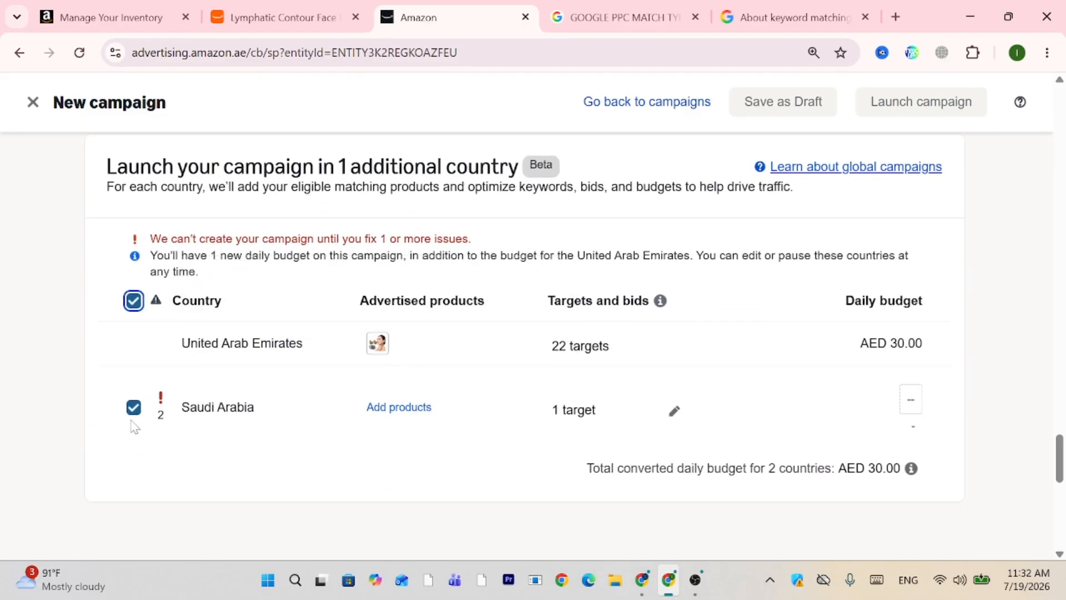
click(133, 407)
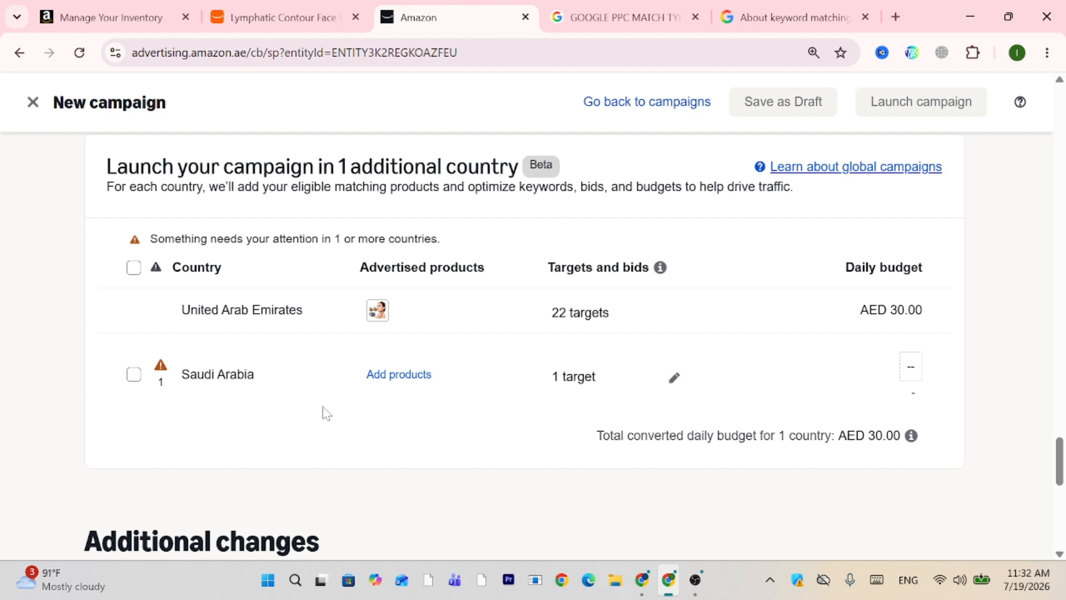
click(914, 370)
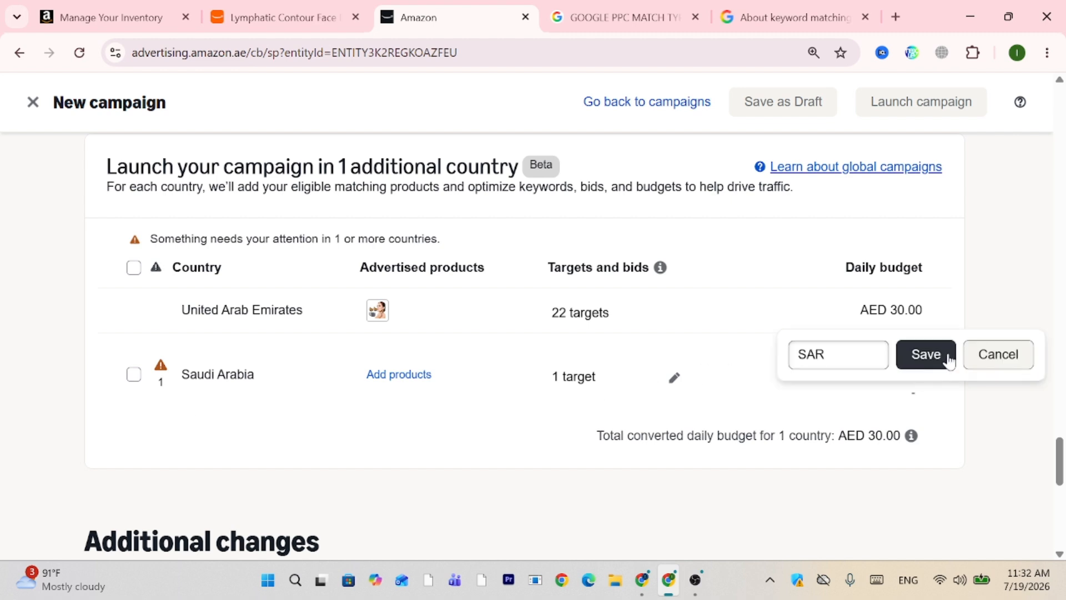
click(980, 354)
Scroll through the campaign settings down to the scheduled bid rule section.
scroll(985, 291, down, 1)
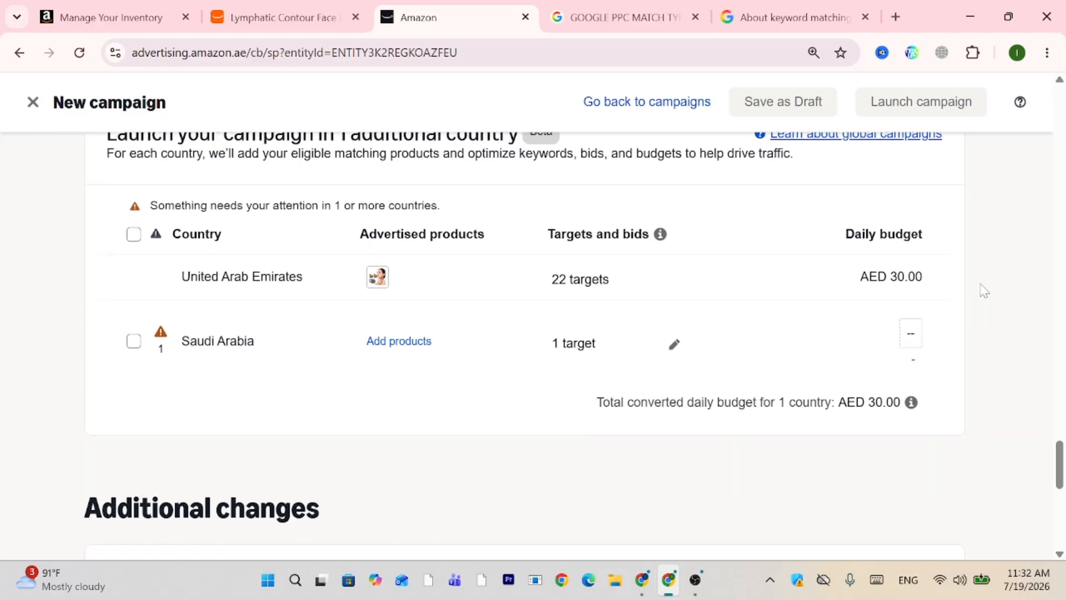
scroll(985, 290, up, 5)
scroll(984, 290, up, 15)
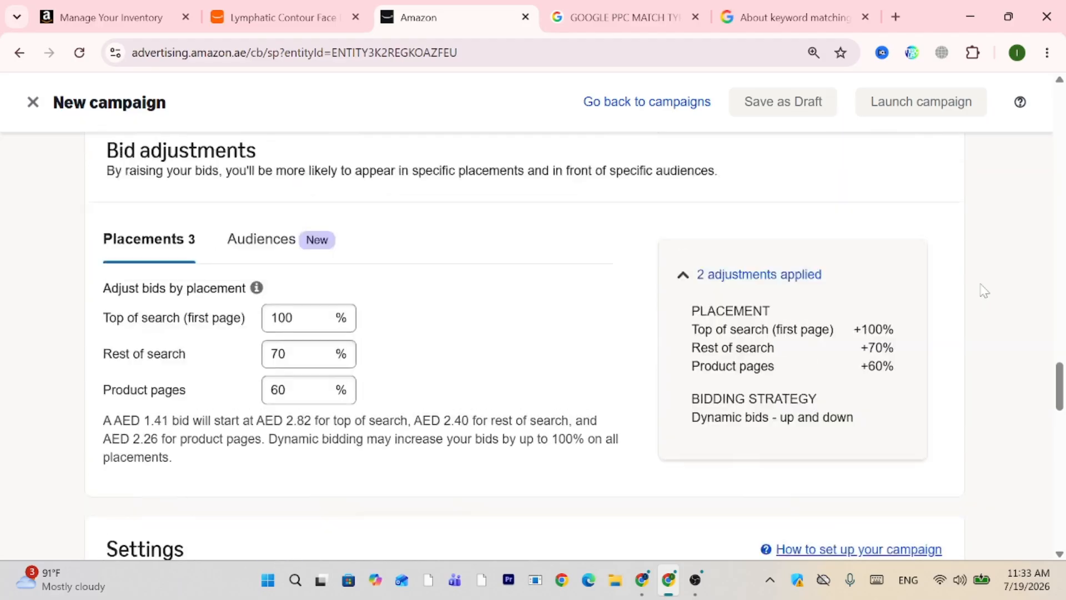
scroll(985, 291, up, 5)
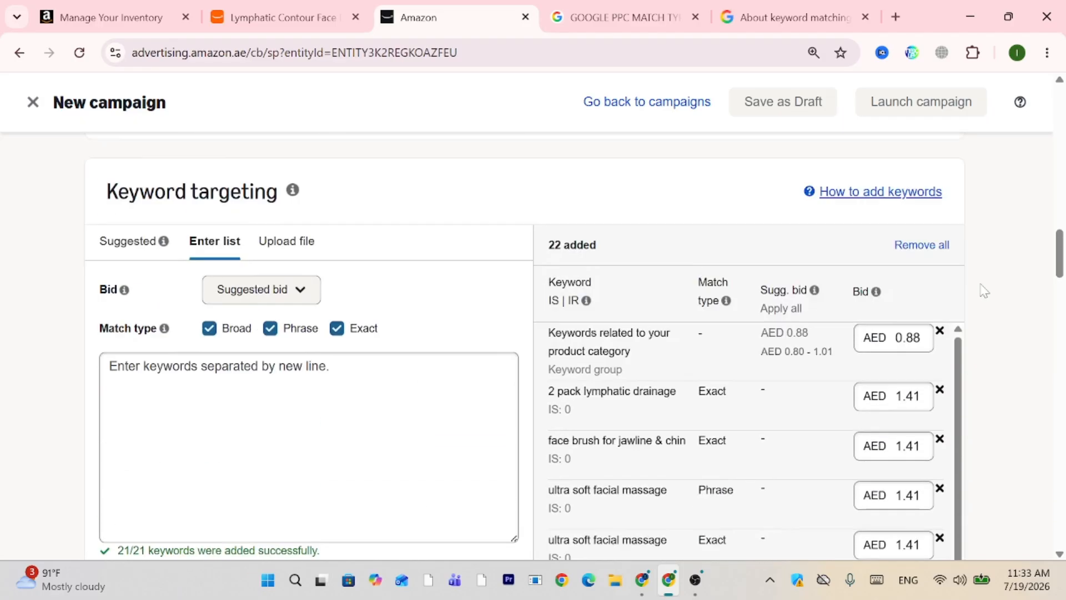
scroll(985, 291, down, 8)
scroll(985, 291, down, 1)
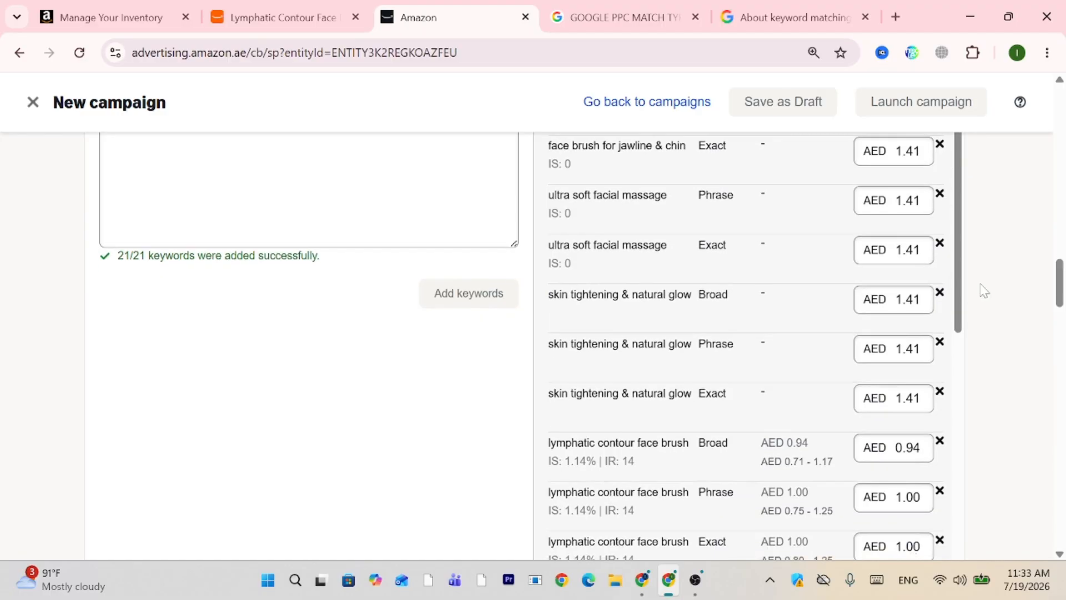
scroll(984, 290, up, 15)
scroll(985, 291, up, 12)
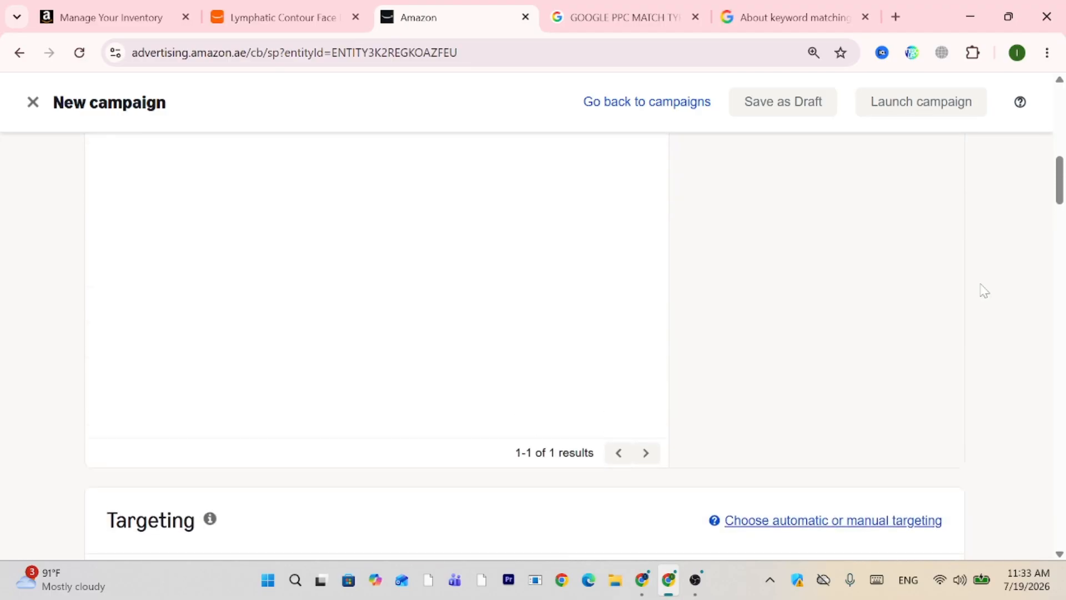
scroll(984, 291, down, 10)
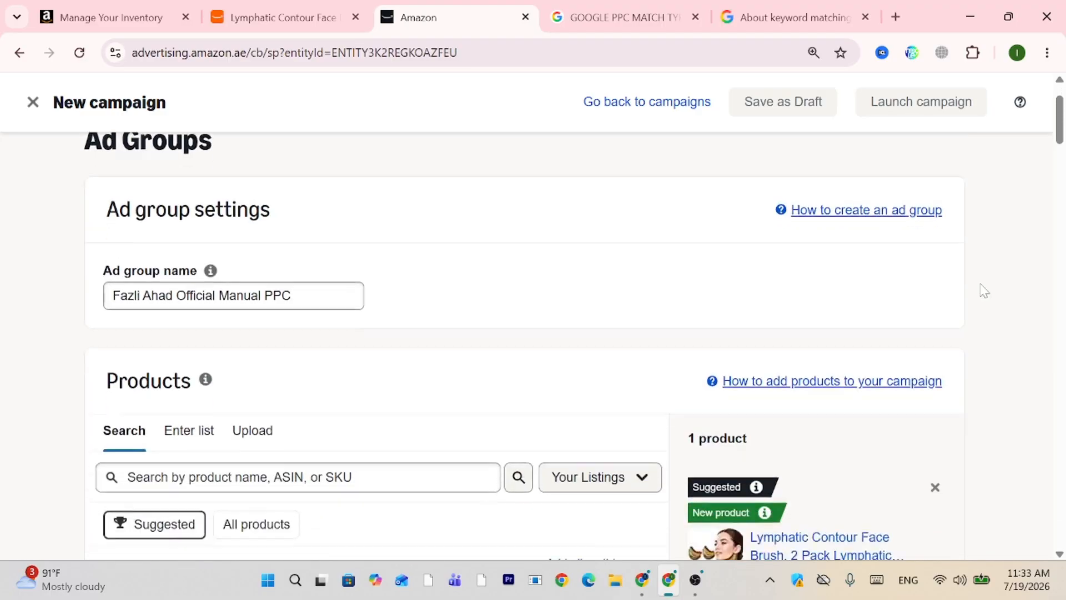
scroll(985, 290, up, 6)
scroll(985, 290, down, 15)
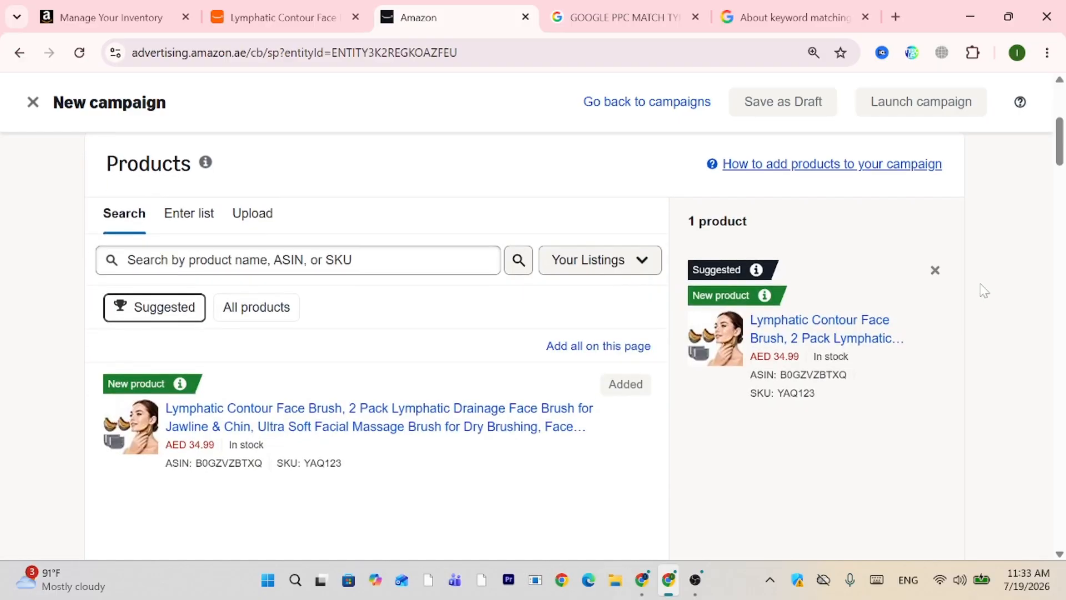
scroll(985, 290, down, 20)
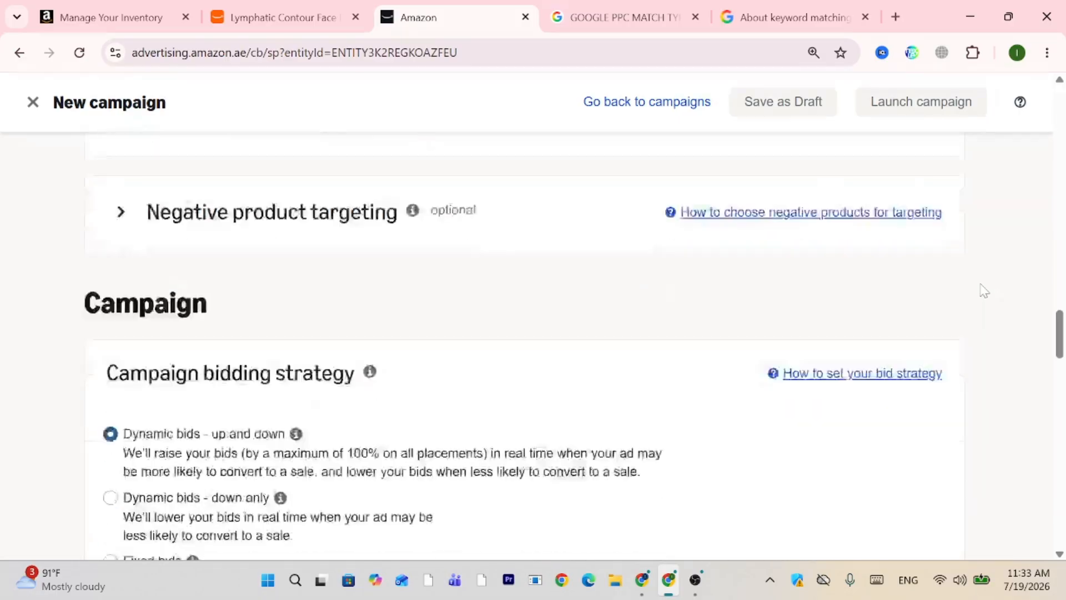
scroll(985, 290, down, 5)
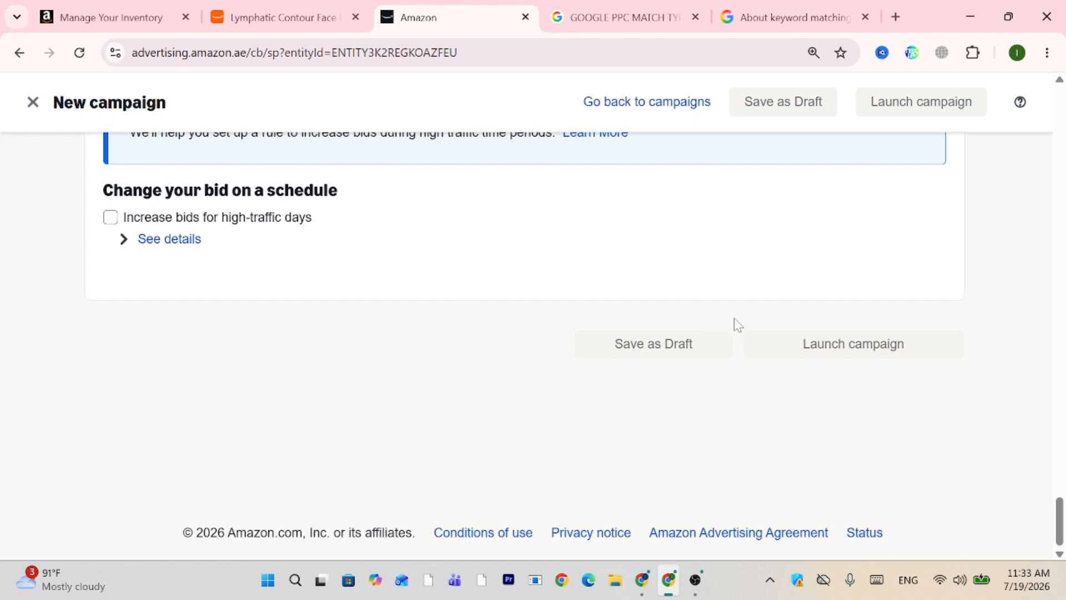
click(170, 249)
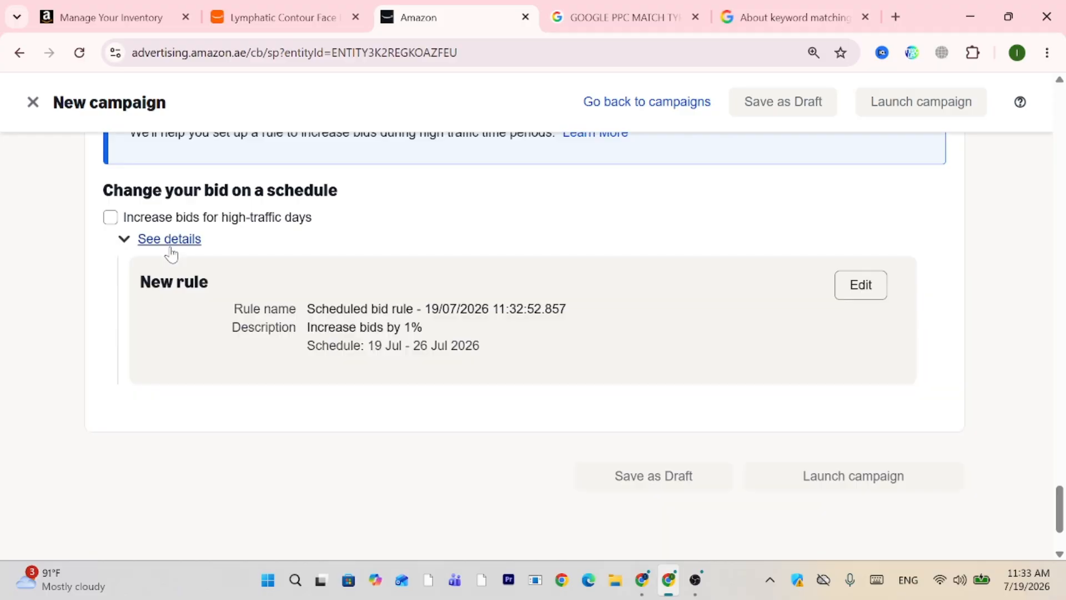
scroll(664, 250, up, 10)
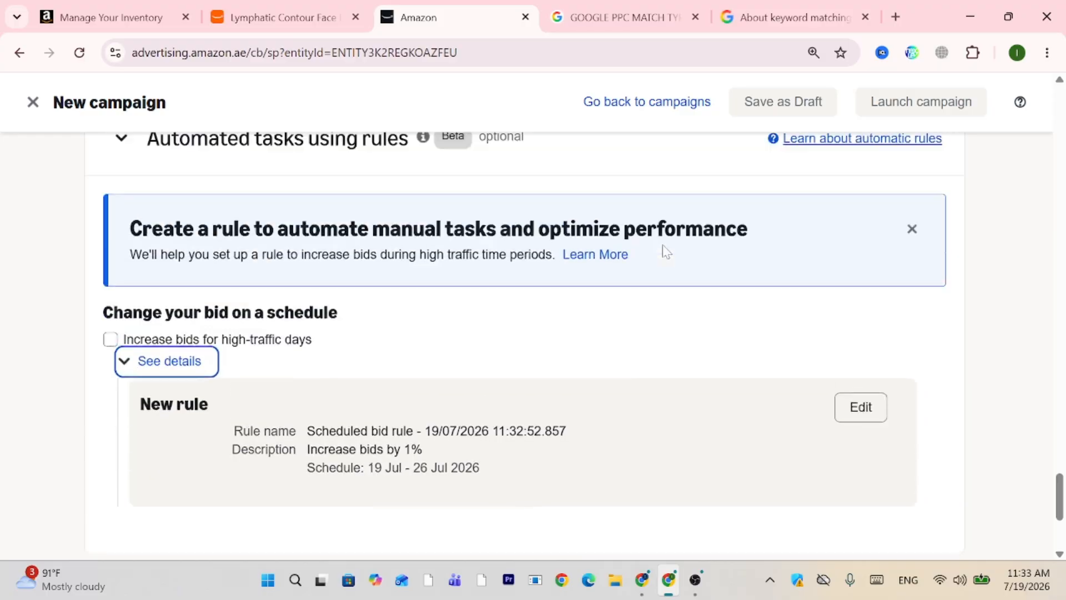
scroll(667, 251, up, 3)
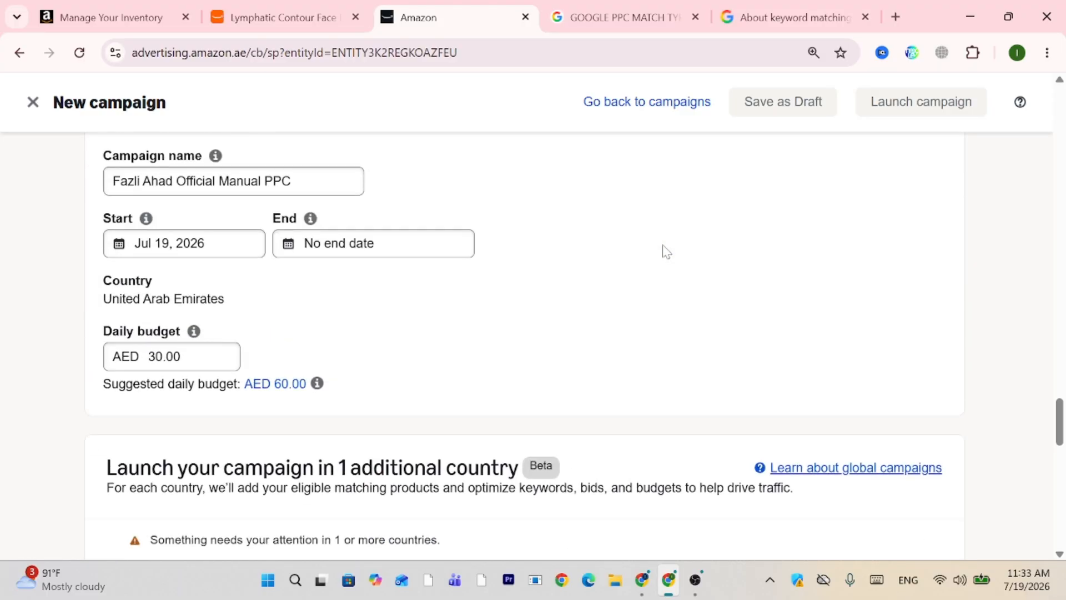
scroll(666, 251, up, 15)
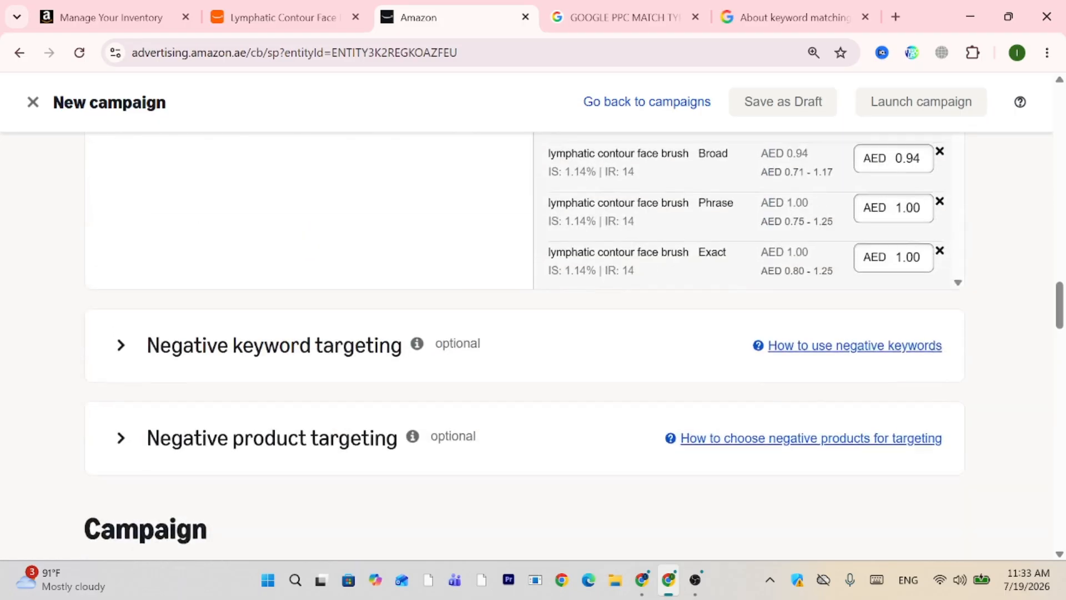
scroll(664, 250, up, 12)
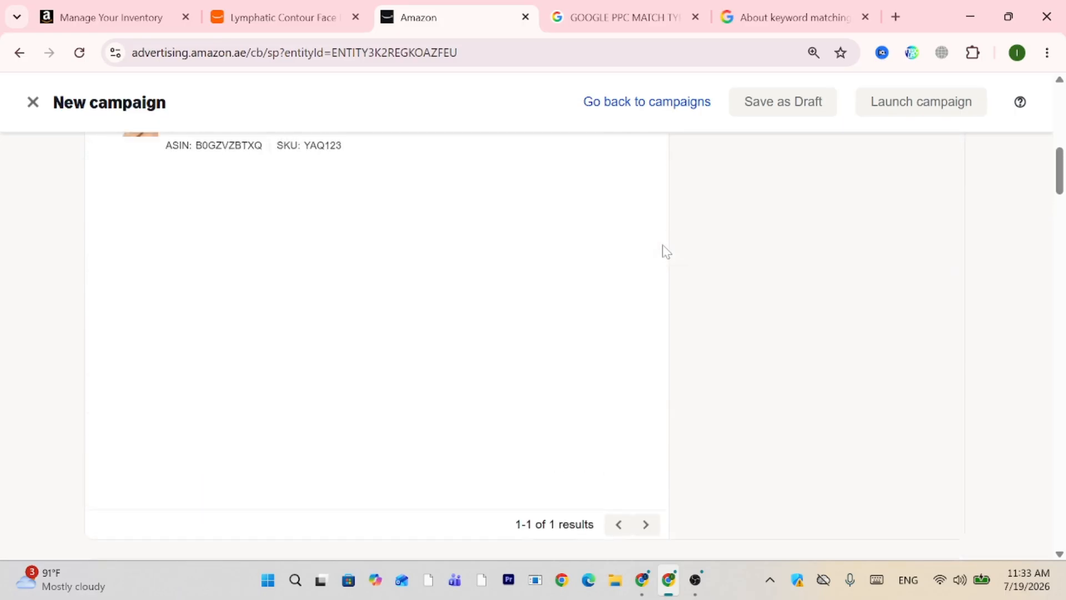
scroll(667, 251, up, 9)
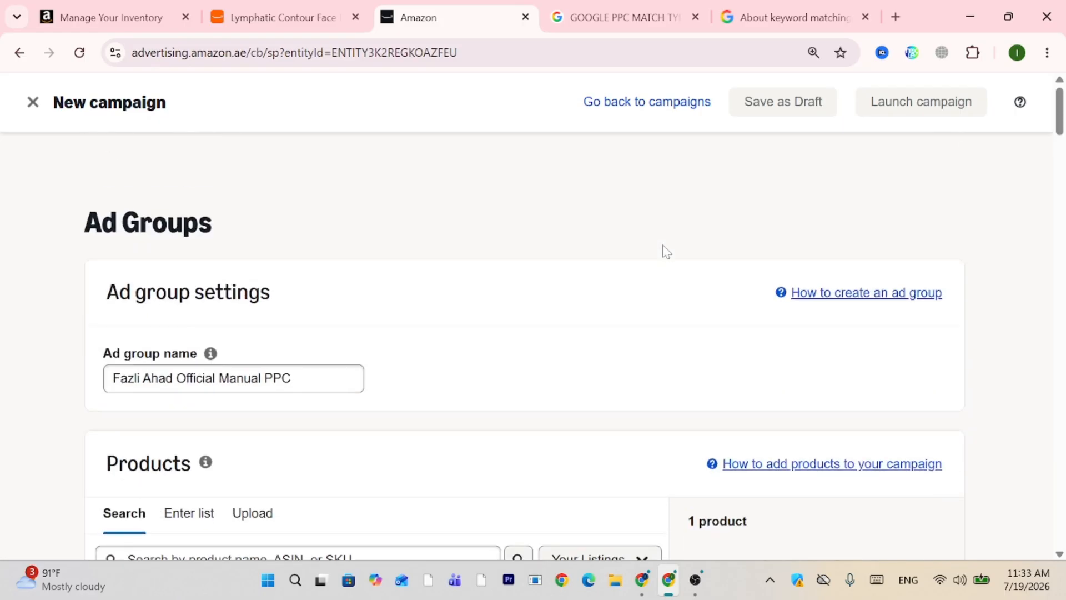
scroll(664, 251, down, 15)
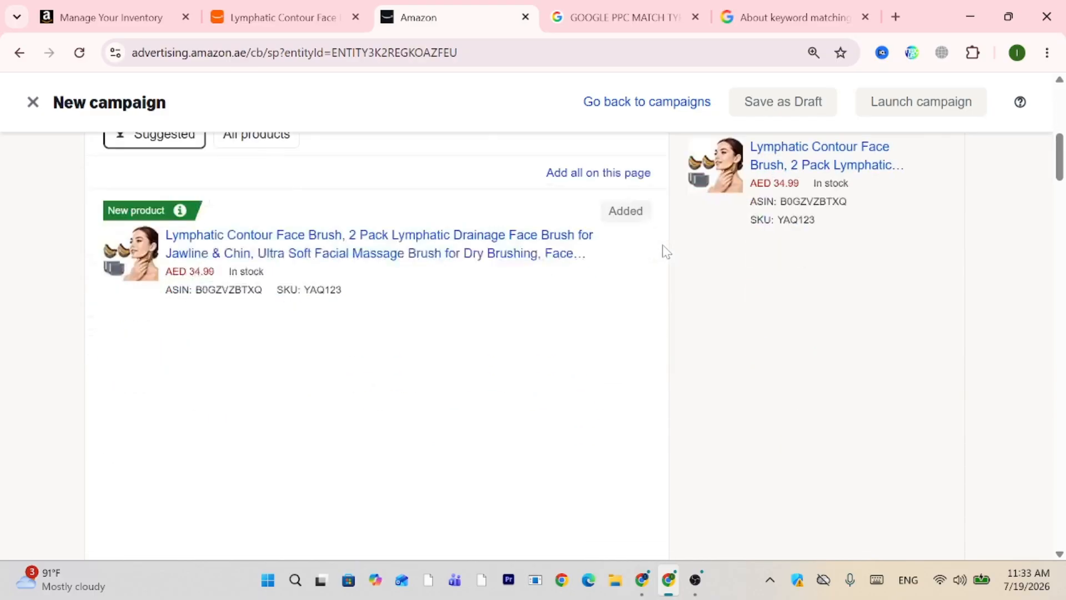
scroll(664, 250, down, 10)
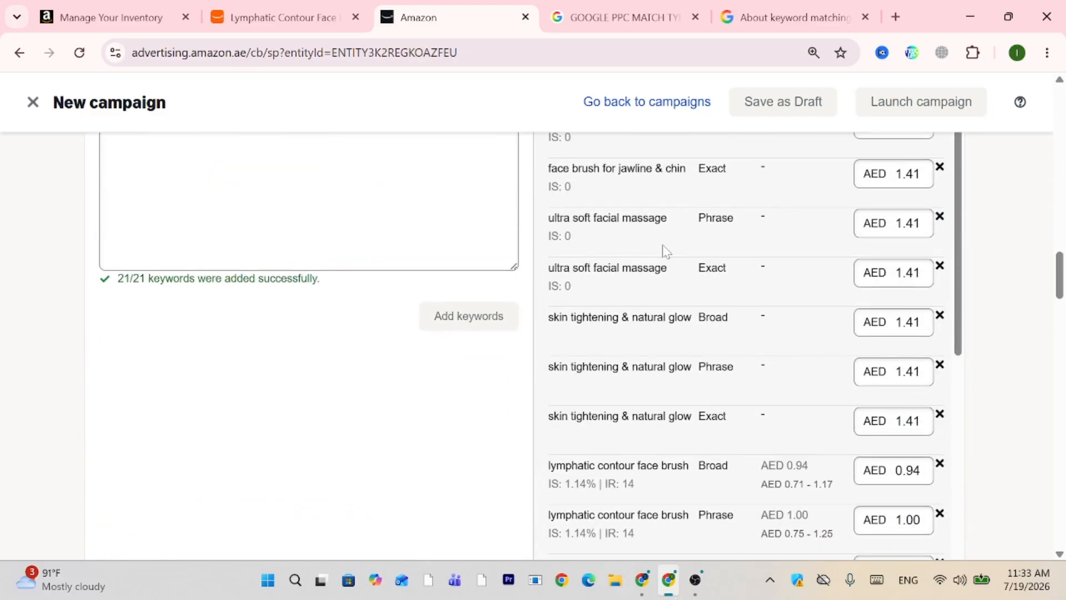
scroll(666, 251, down, 10)
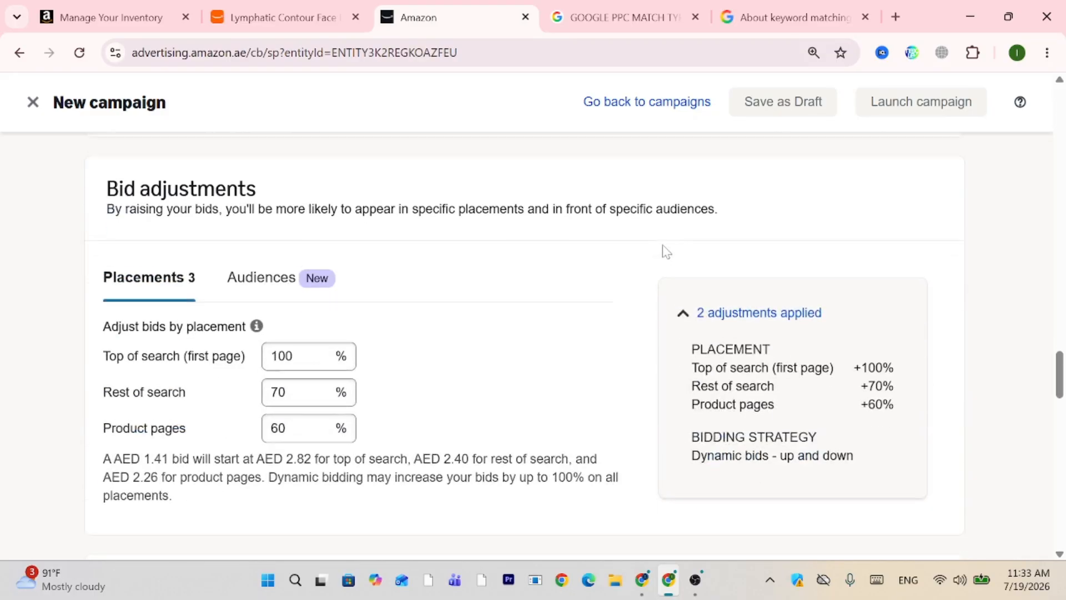
scroll(667, 252, down, 5)
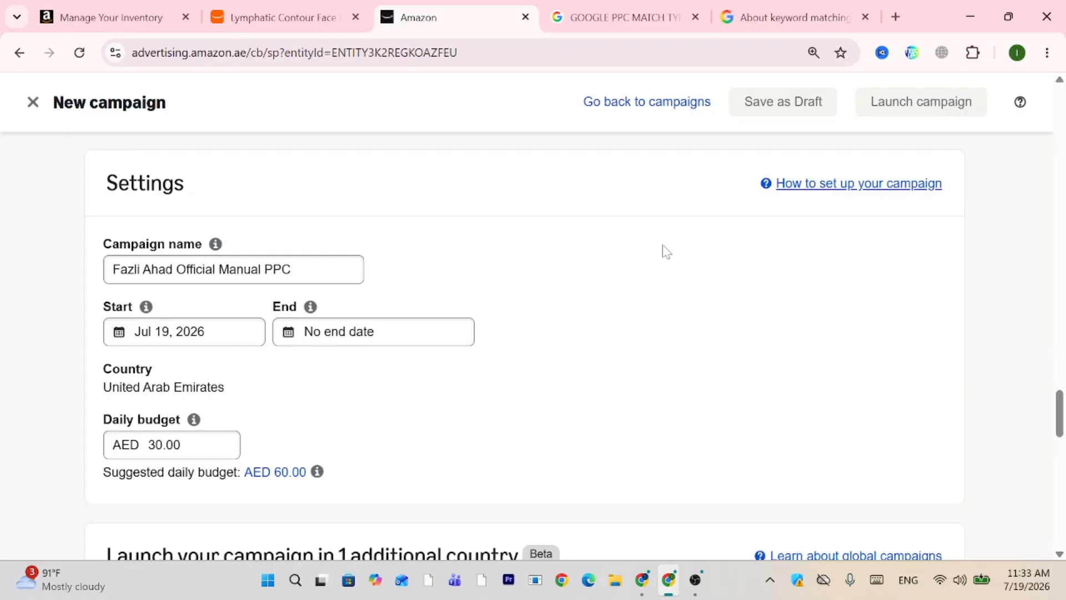
scroll(667, 252, down, 10)
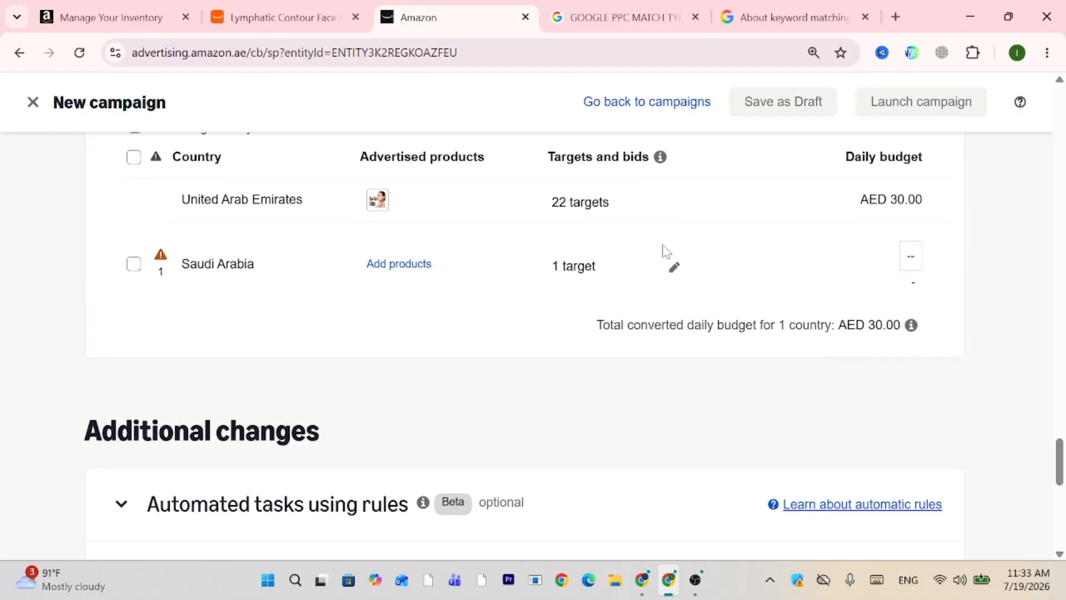
scroll(667, 251, down, 8)
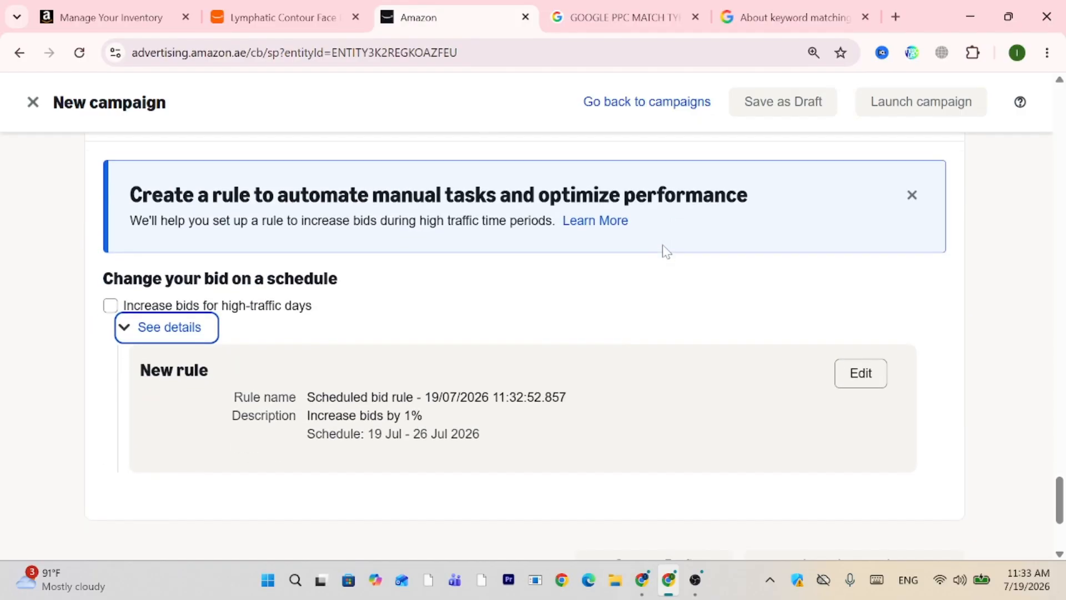
scroll(666, 252, down, 4)
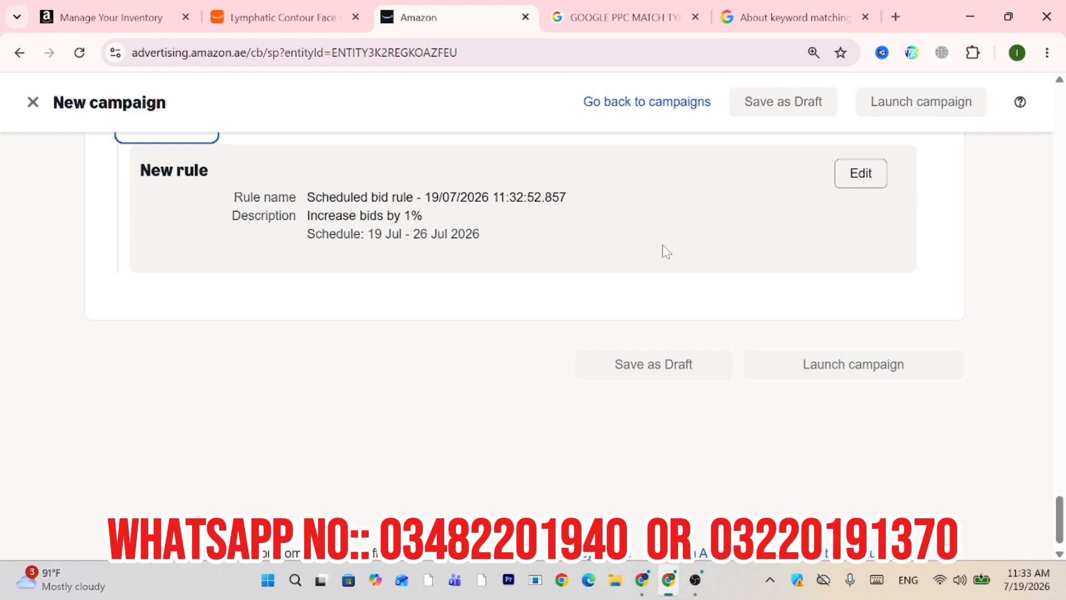
scroll(666, 252, down, 1)
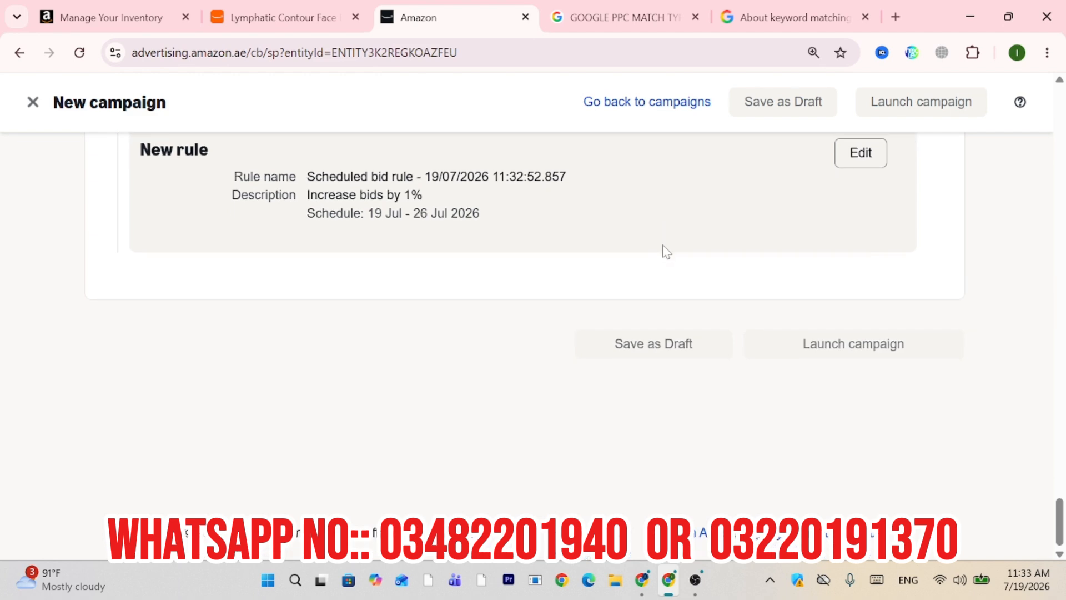
scroll(666, 252, up, 15)
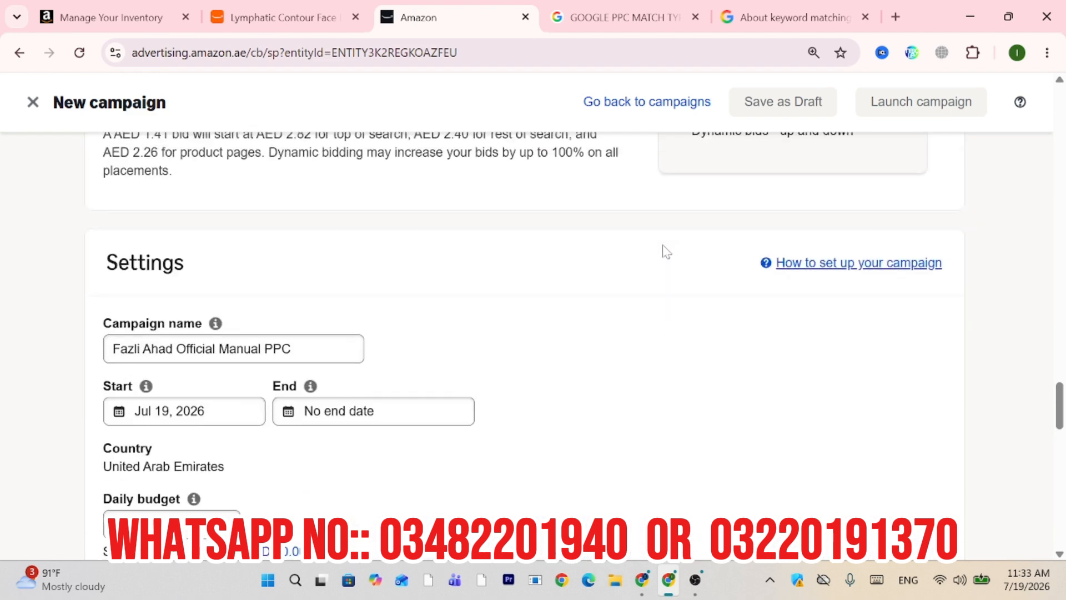
Switch to Seller Central's Manage All Inventory page listing the Lymphatic Contour Face Brush.
click(102, 9)
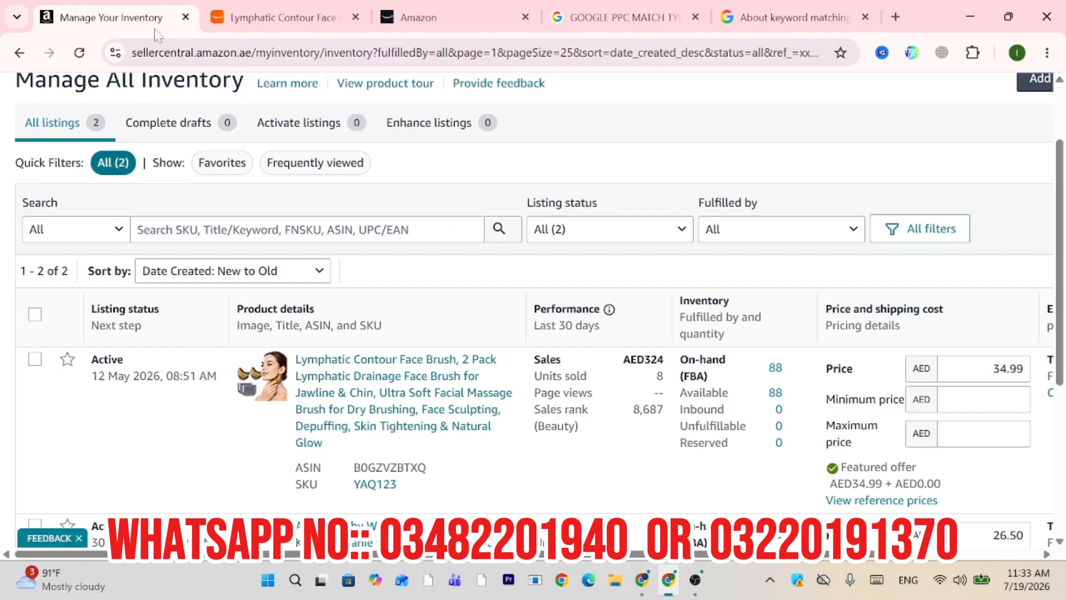